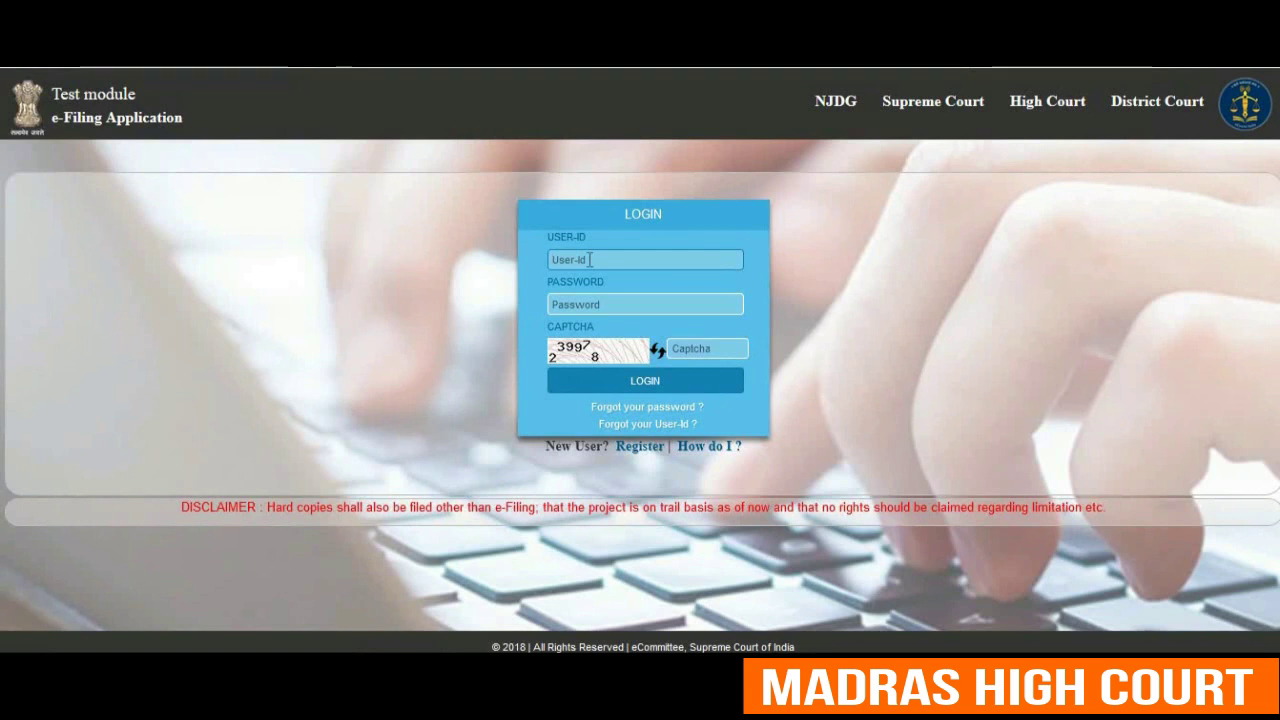
# - Log in with the user ID, account password and the captcha code
pyautogui.write('buvan')
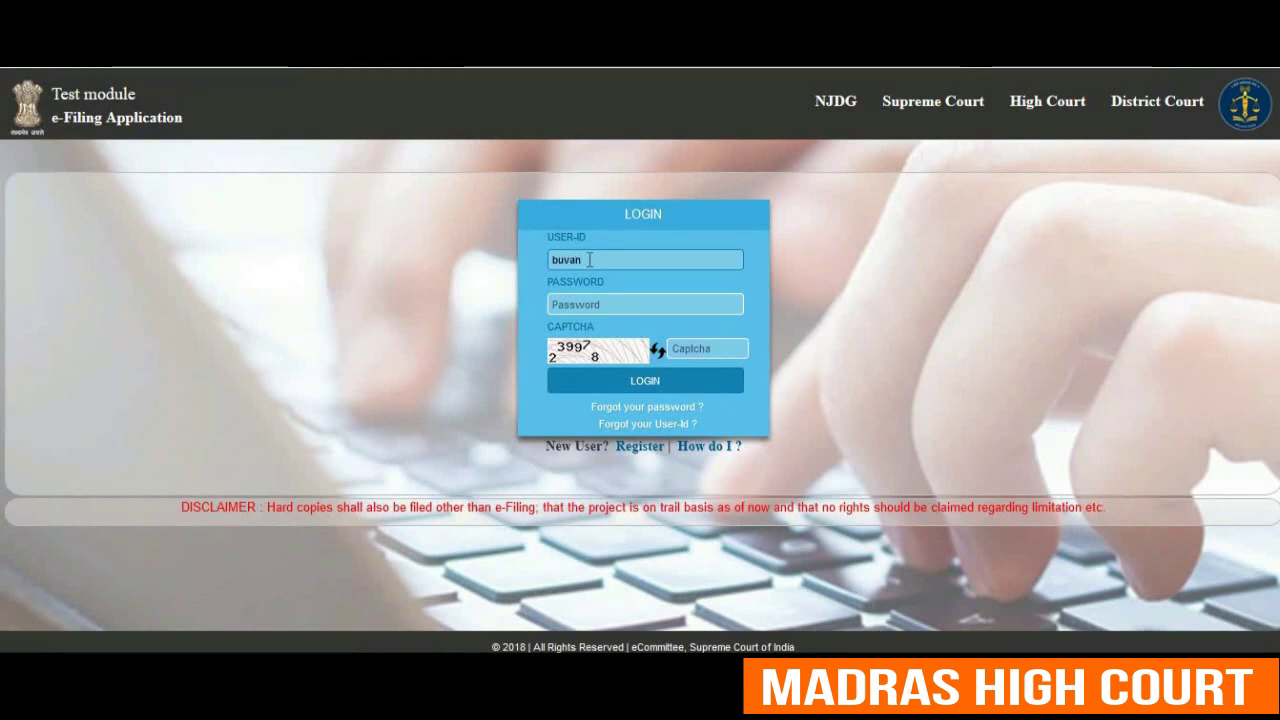
pyautogui.write('-tn')
pyautogui.click(637, 302)
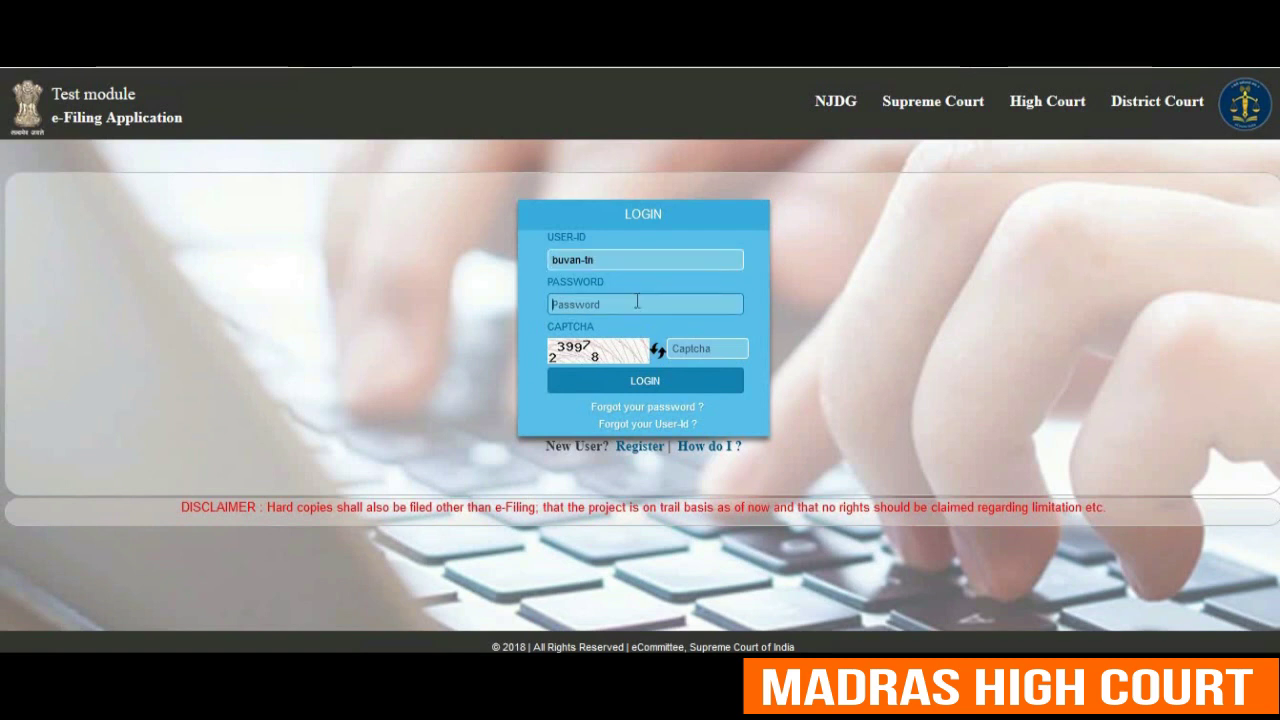
pyautogui.write('••••••••••')
pyautogui.press('Tab')
pyautogui.write('2')
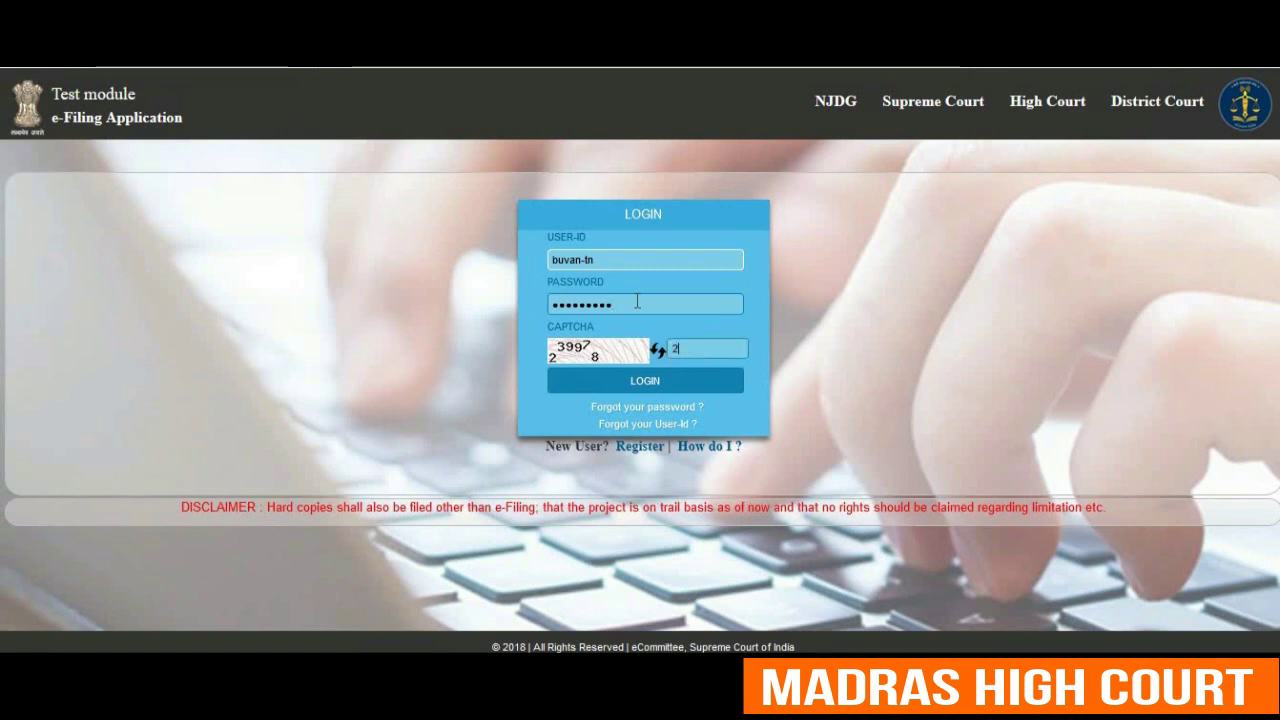
pyautogui.press('BackSpace')
pyautogui.write('239978')
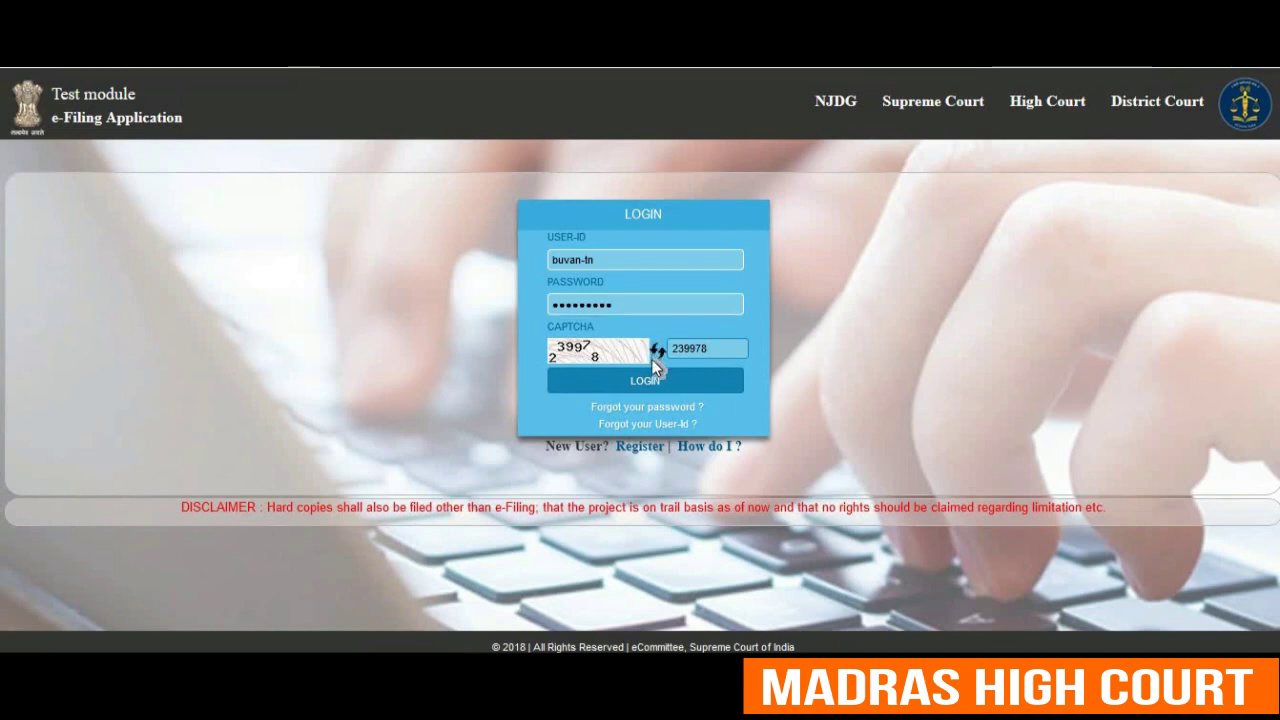
pyautogui.click(652, 387)
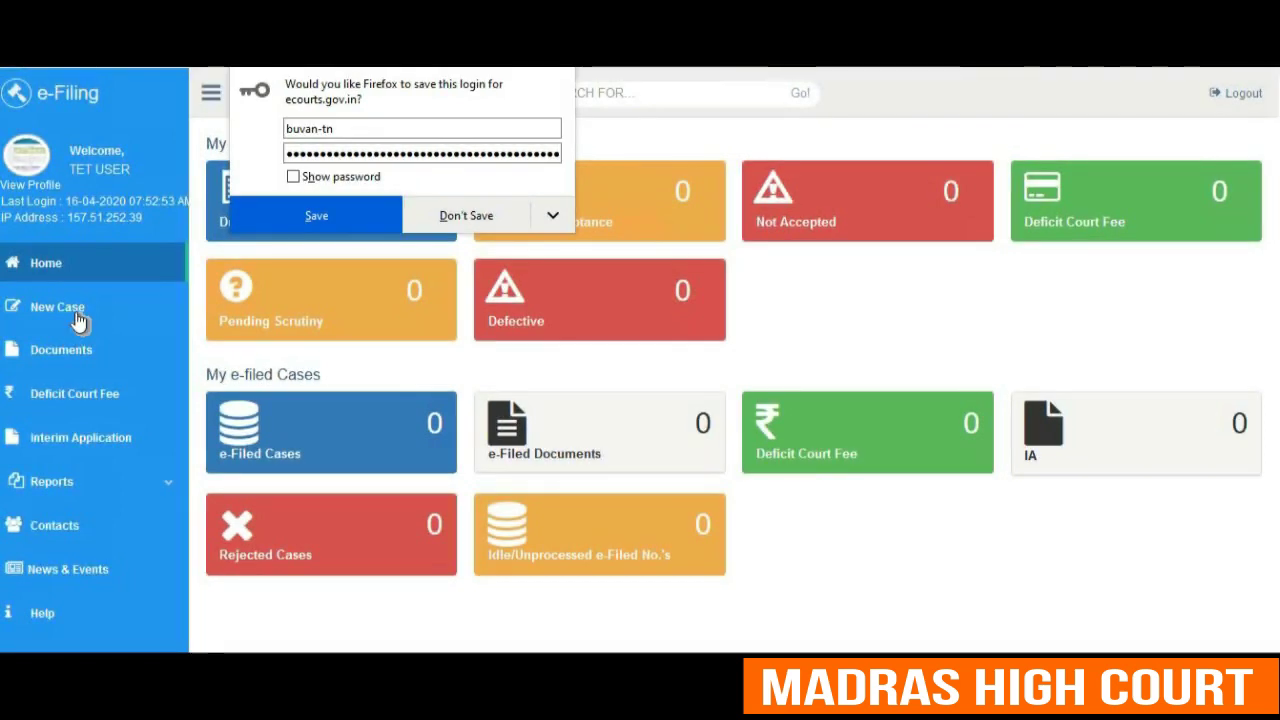
# - File a new Madras criminal Application, CRL OP, non-MACT, urgent, before a single bench
pyautogui.click(78, 318)
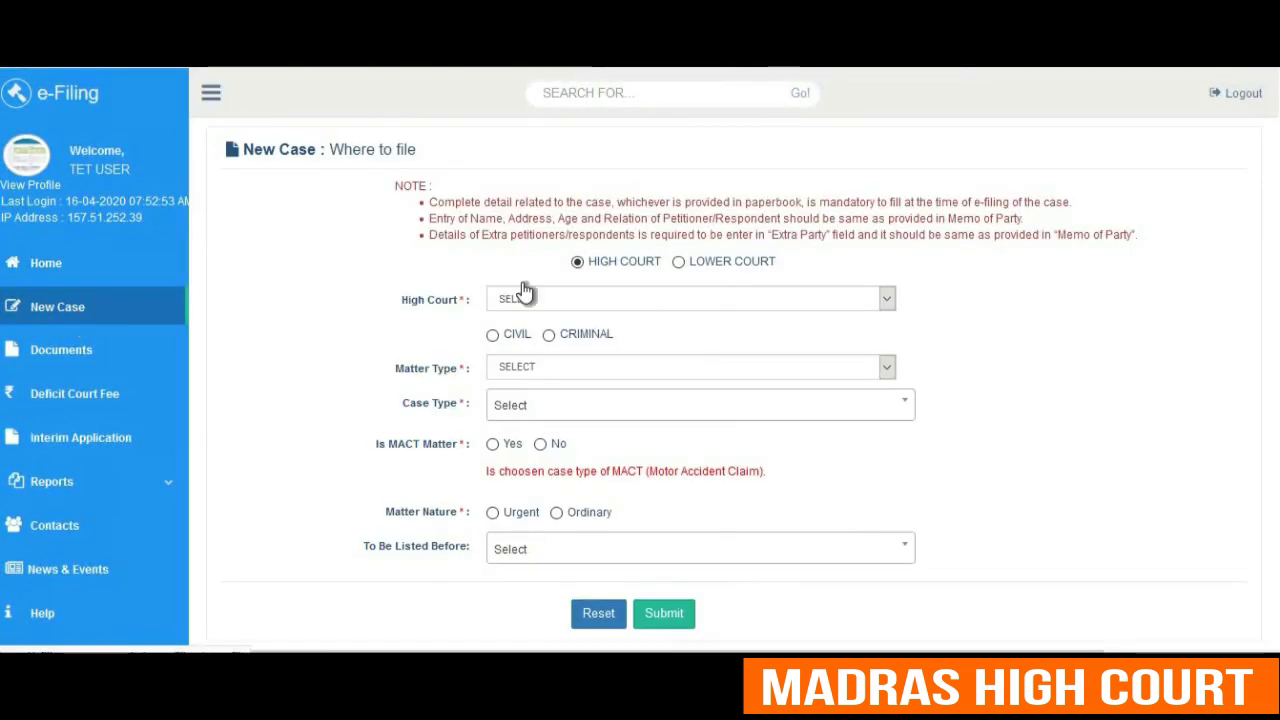
pyautogui.click(643, 309)
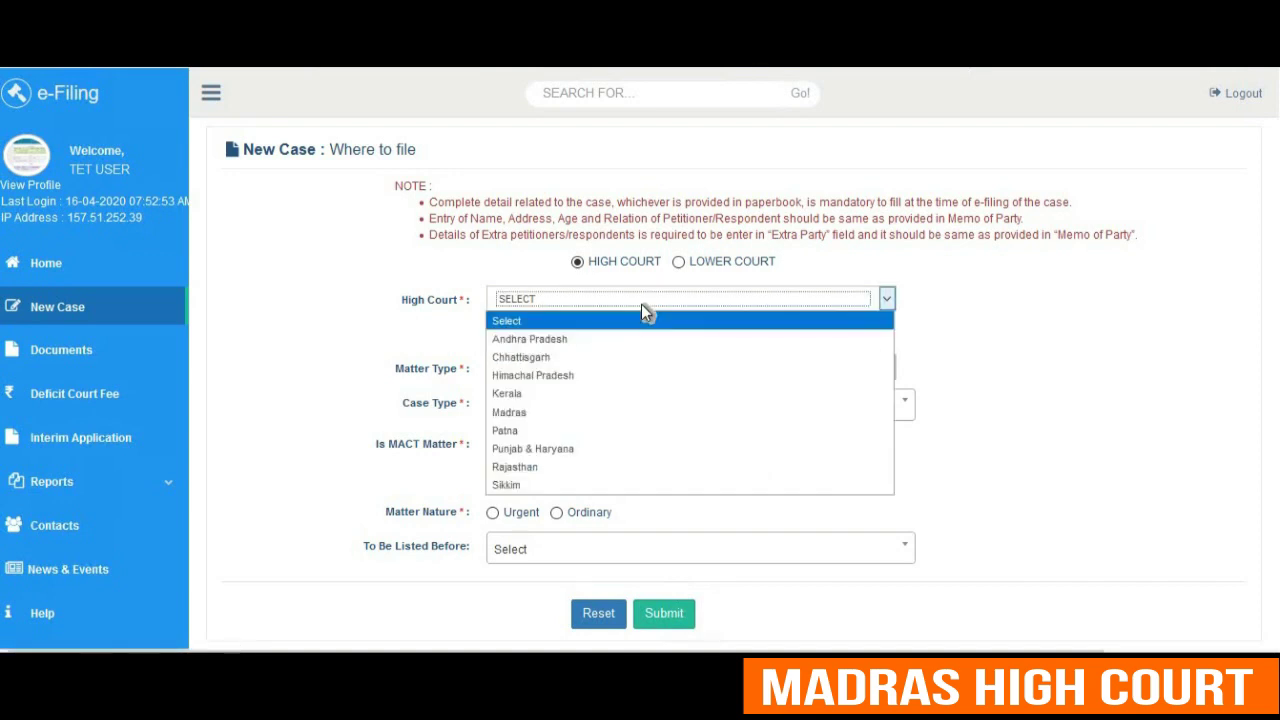
pyautogui.click(603, 412)
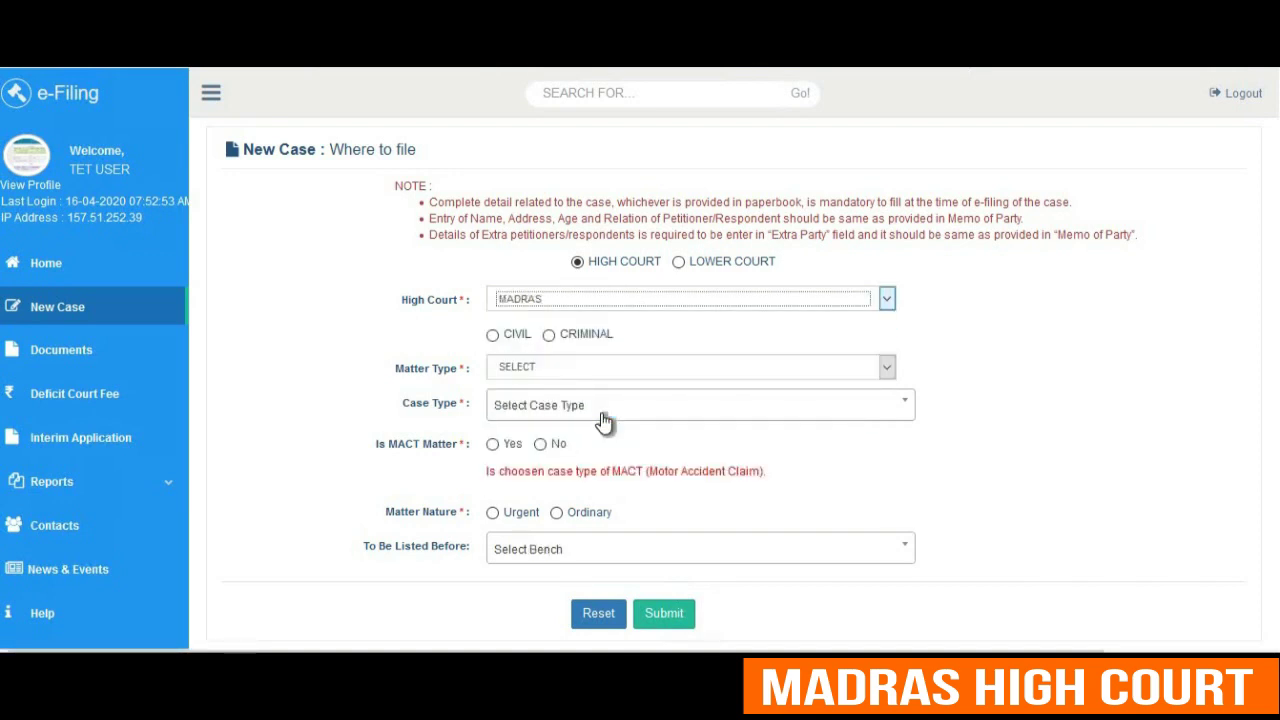
pyautogui.click(548, 337)
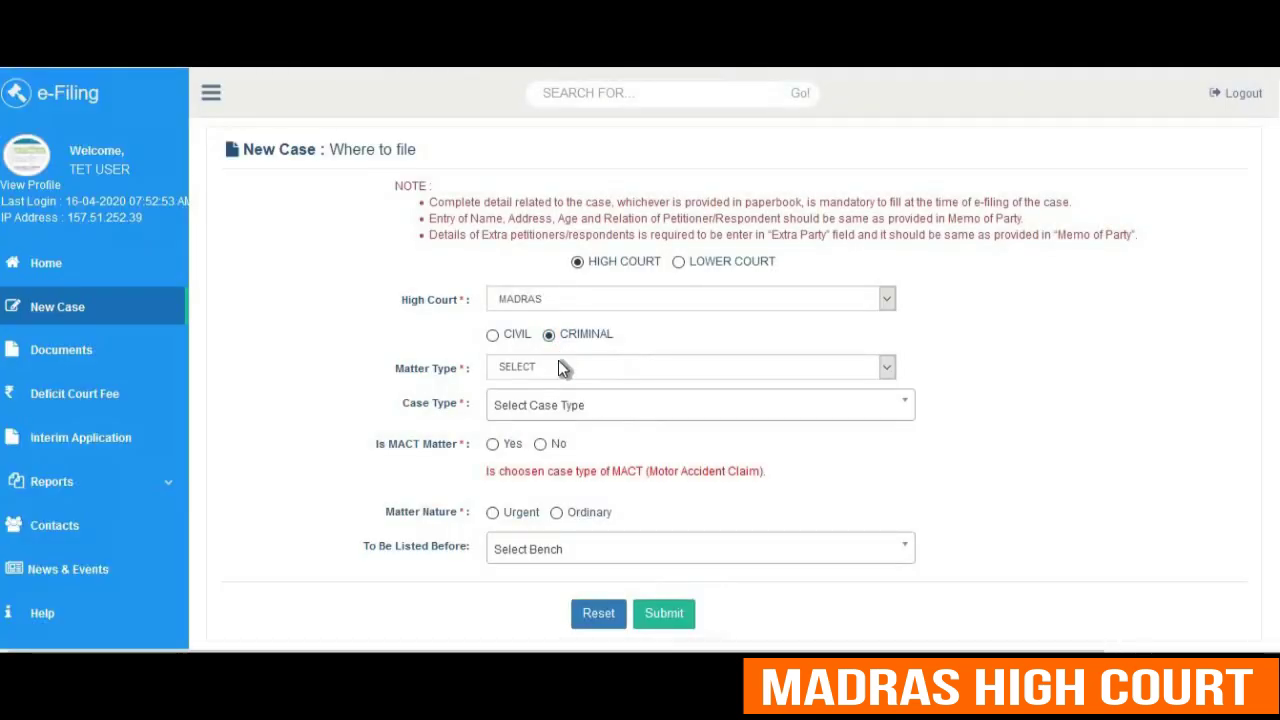
pyautogui.click(559, 365)
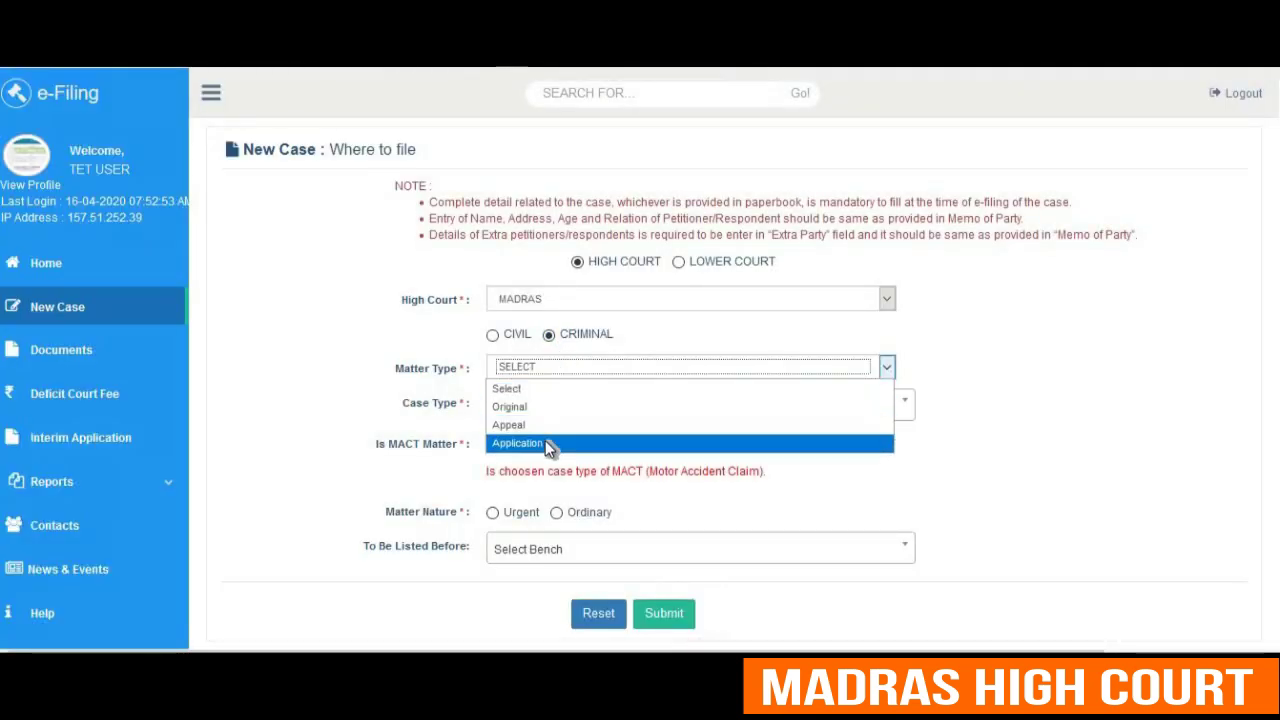
pyautogui.click(548, 444)
pyautogui.click(586, 410)
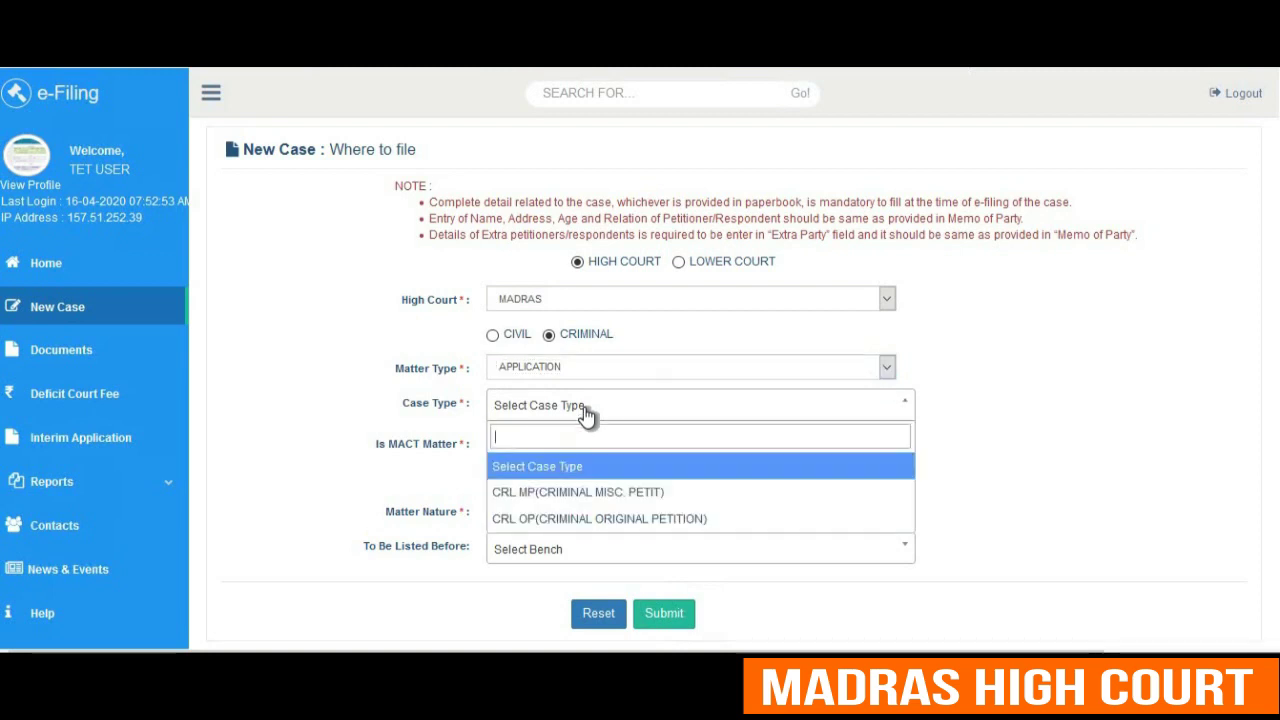
pyautogui.click(585, 520)
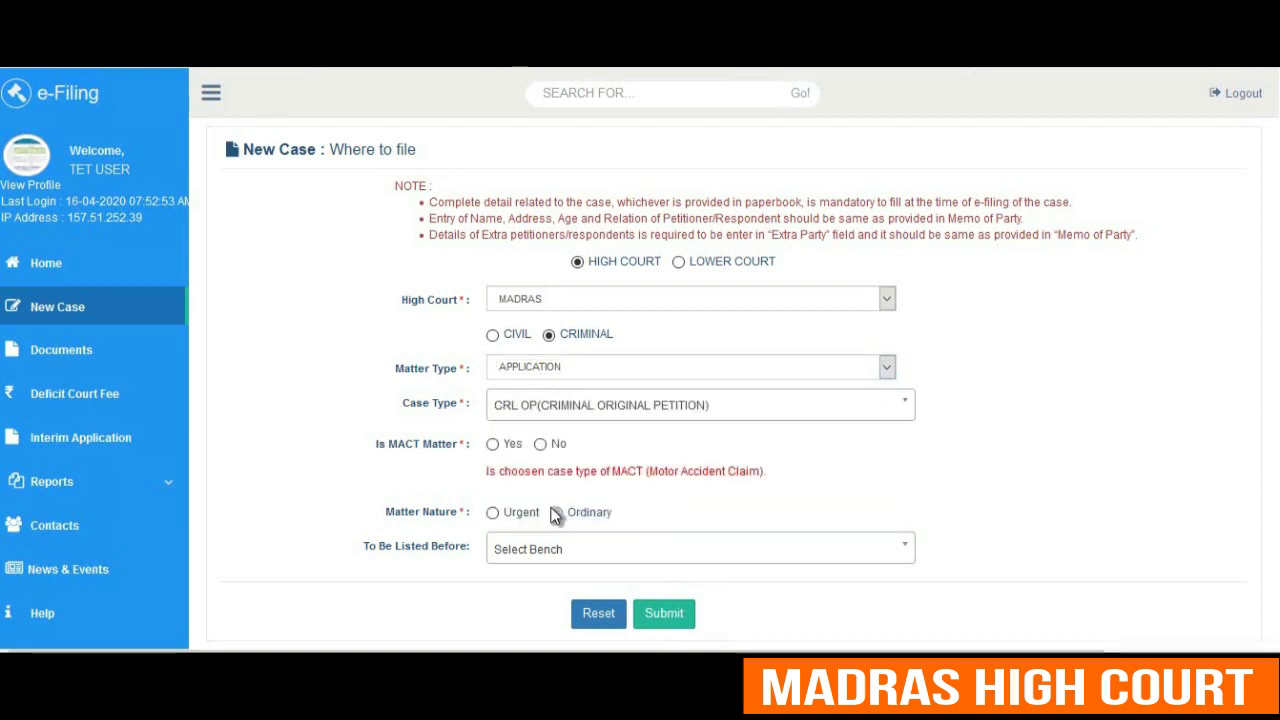
pyautogui.click(541, 444)
pyautogui.click(512, 520)
pyautogui.click(563, 550)
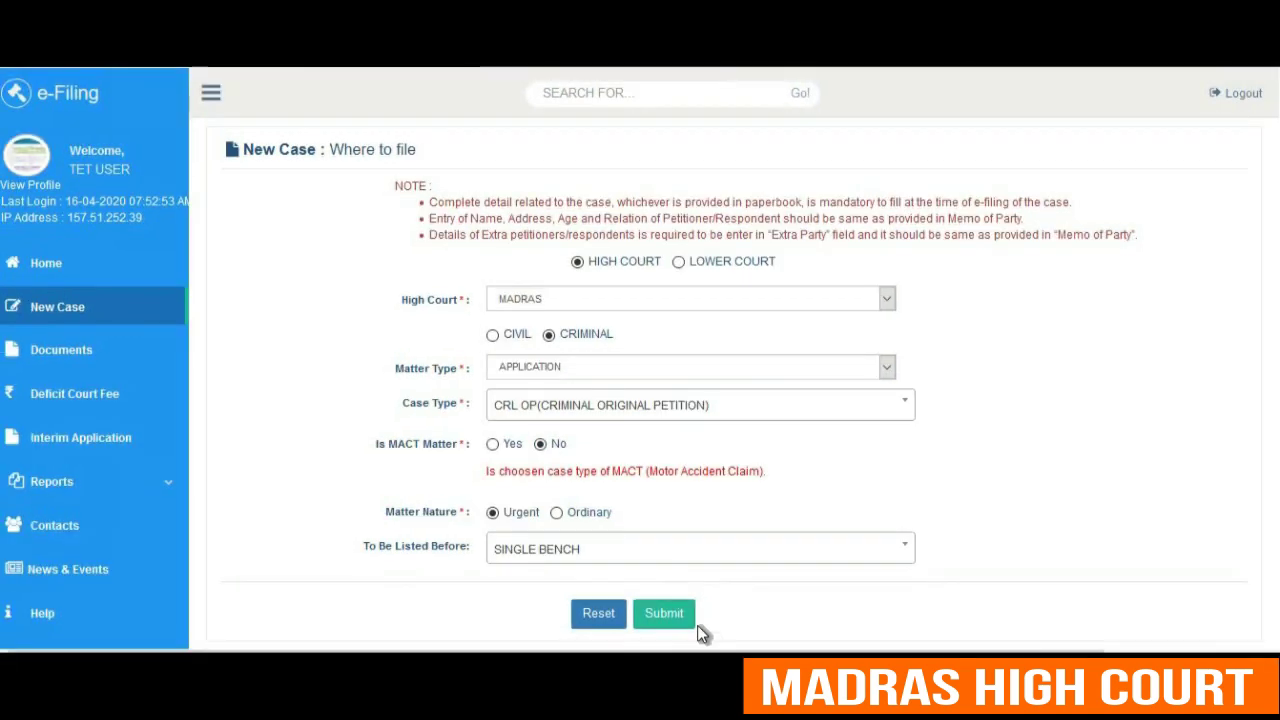
pyautogui.click(684, 628)
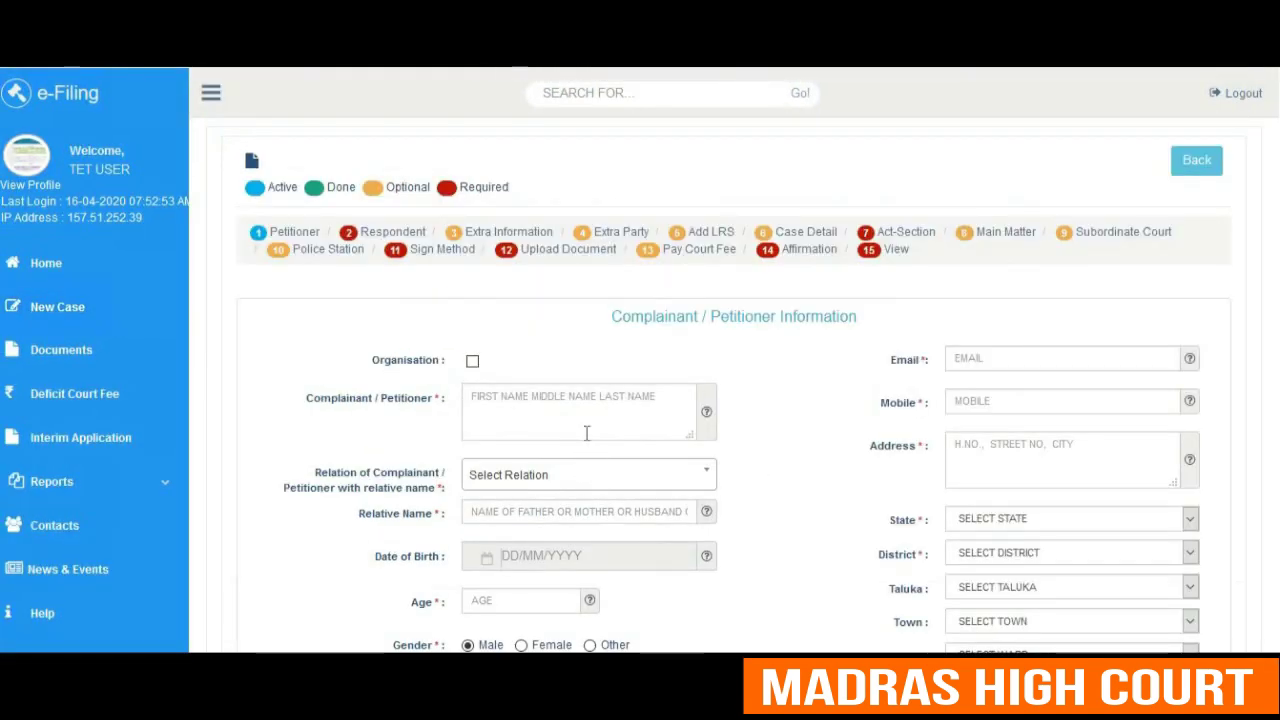
# - Enter the petitioner's name and set the relation to Father
pyautogui.click(587, 433)
pyautogui.write('RAMESH')
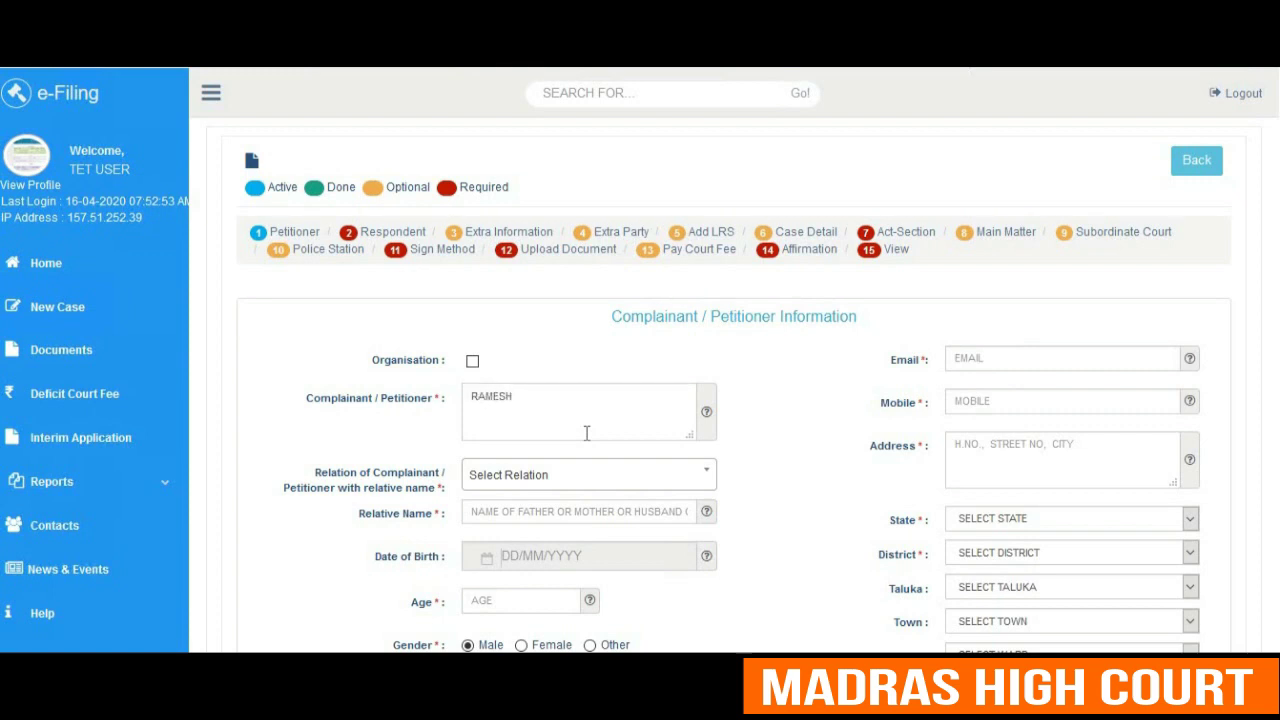
pyautogui.click(571, 476)
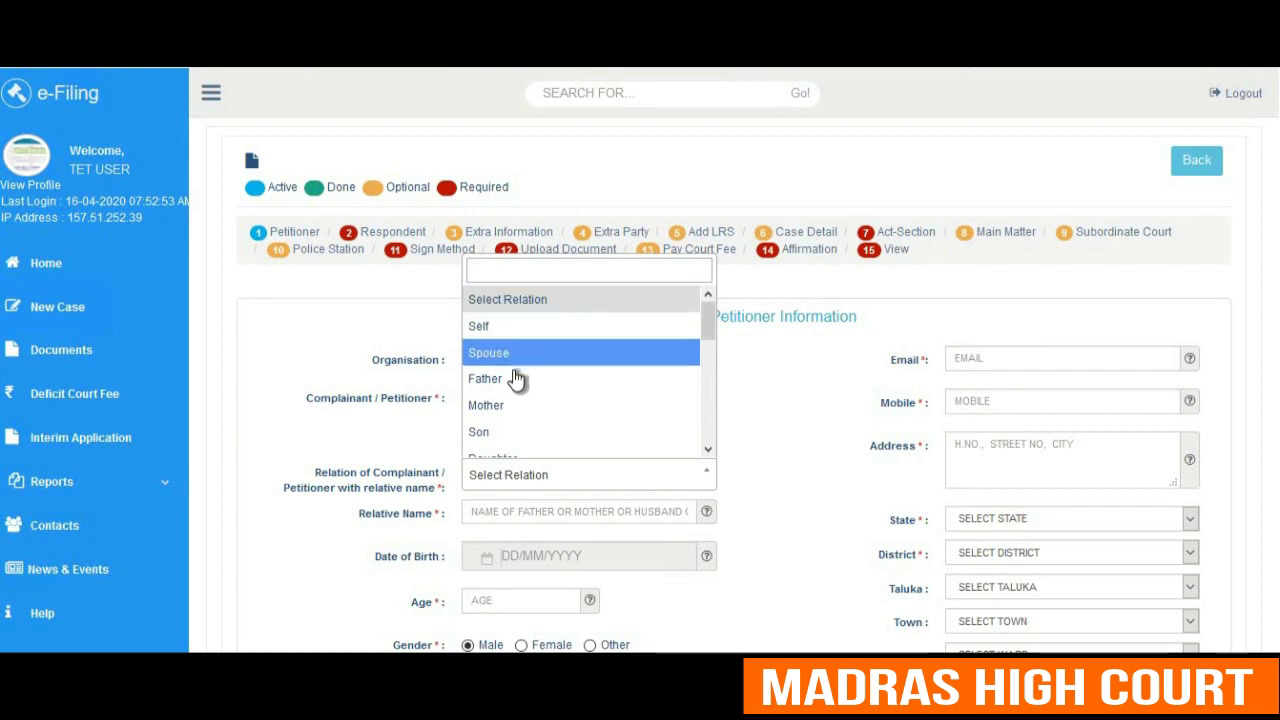
pyautogui.click(513, 378)
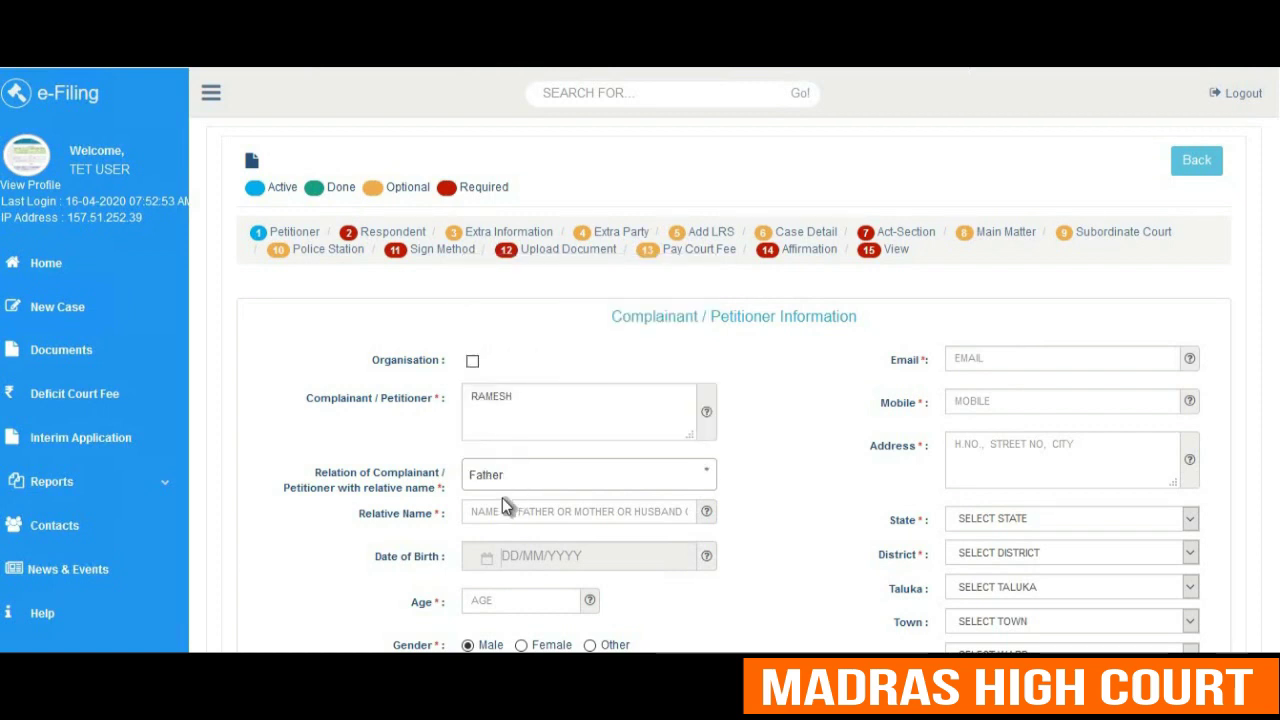
# - Enter the father's name and give the petitioner age 45
pyautogui.click(499, 510)
pyautogui.write('S')
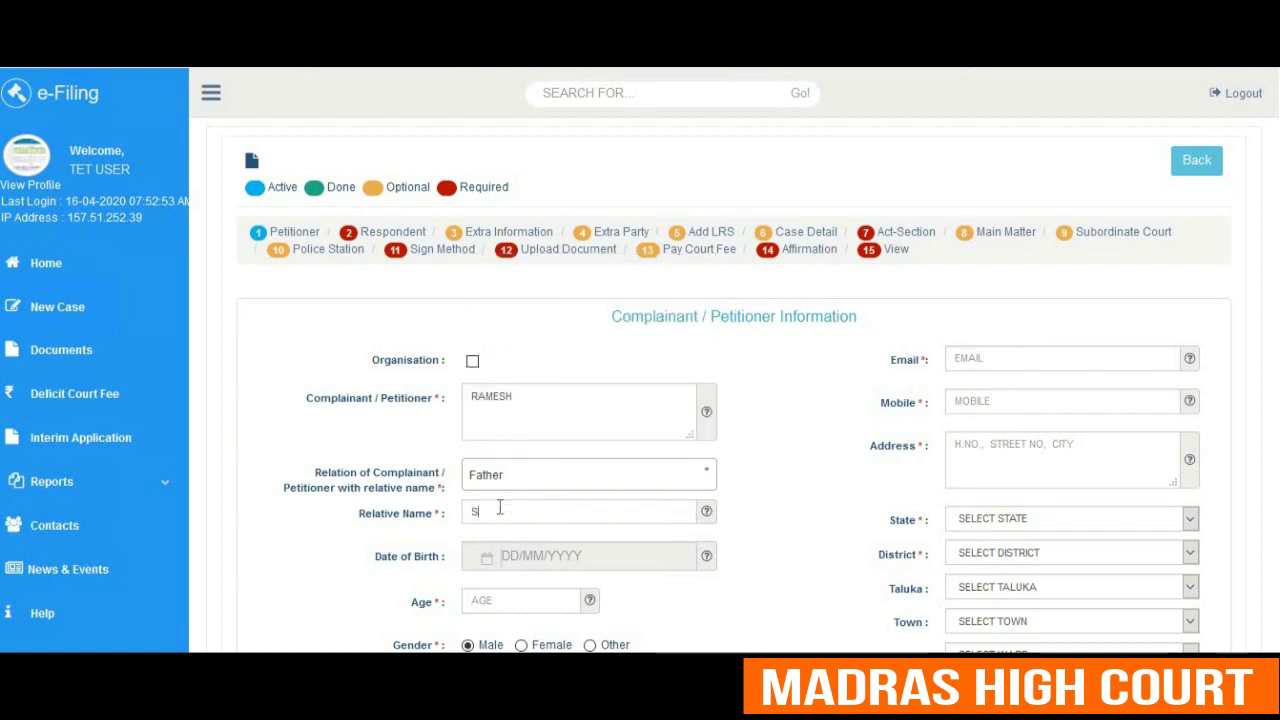
pyautogui.write('UNDRAM')
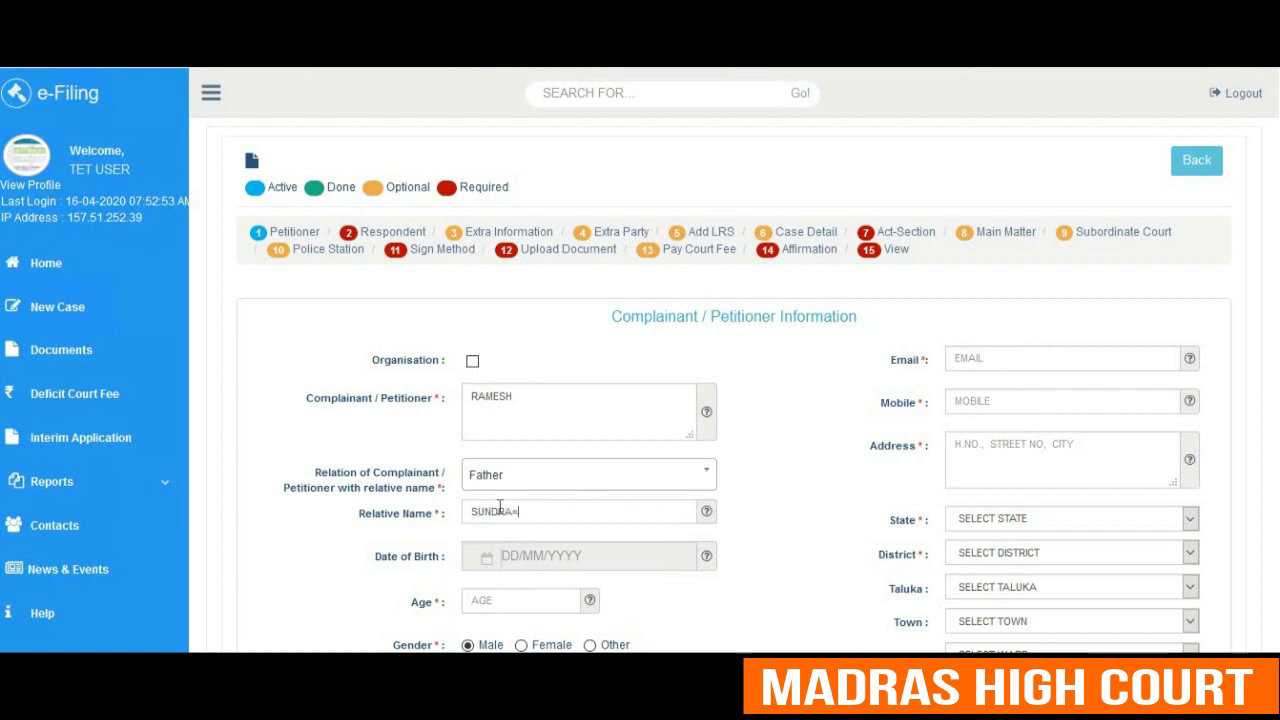
pyautogui.press('BackSpace')
pyautogui.write('AR')
pyautogui.press('Tab')
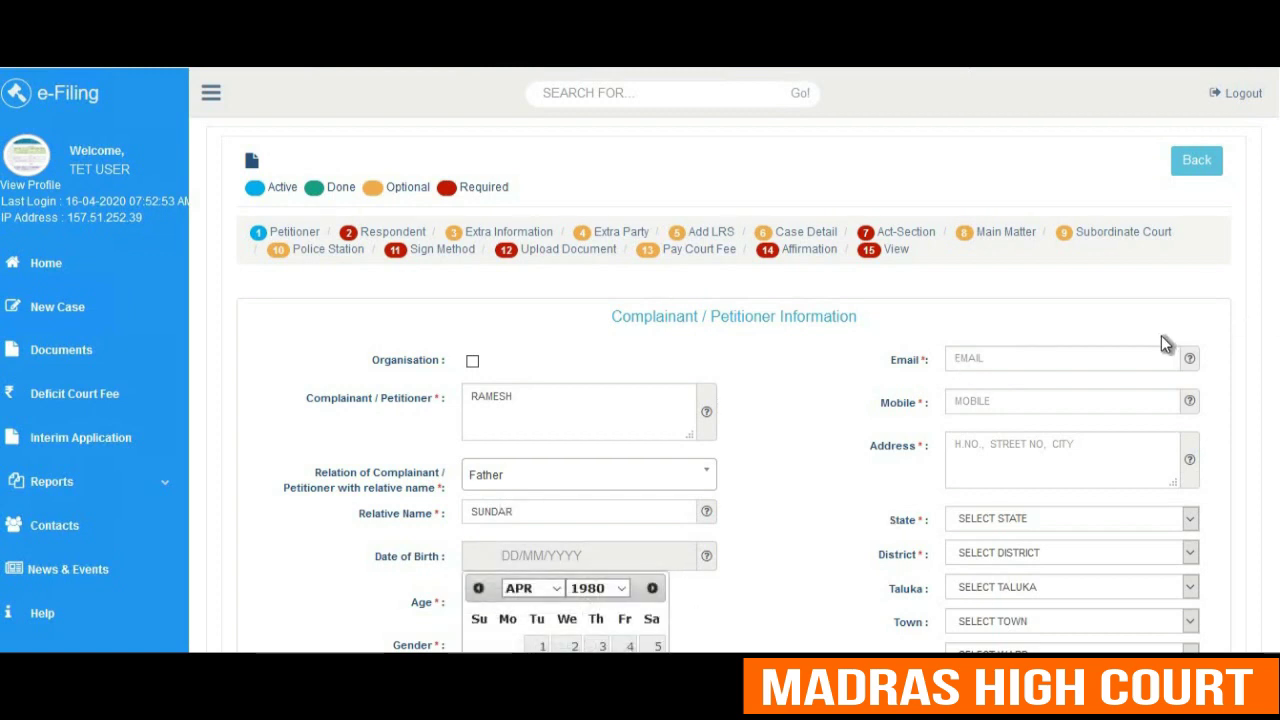
pyautogui.press('Tab')
pyautogui.write('4')
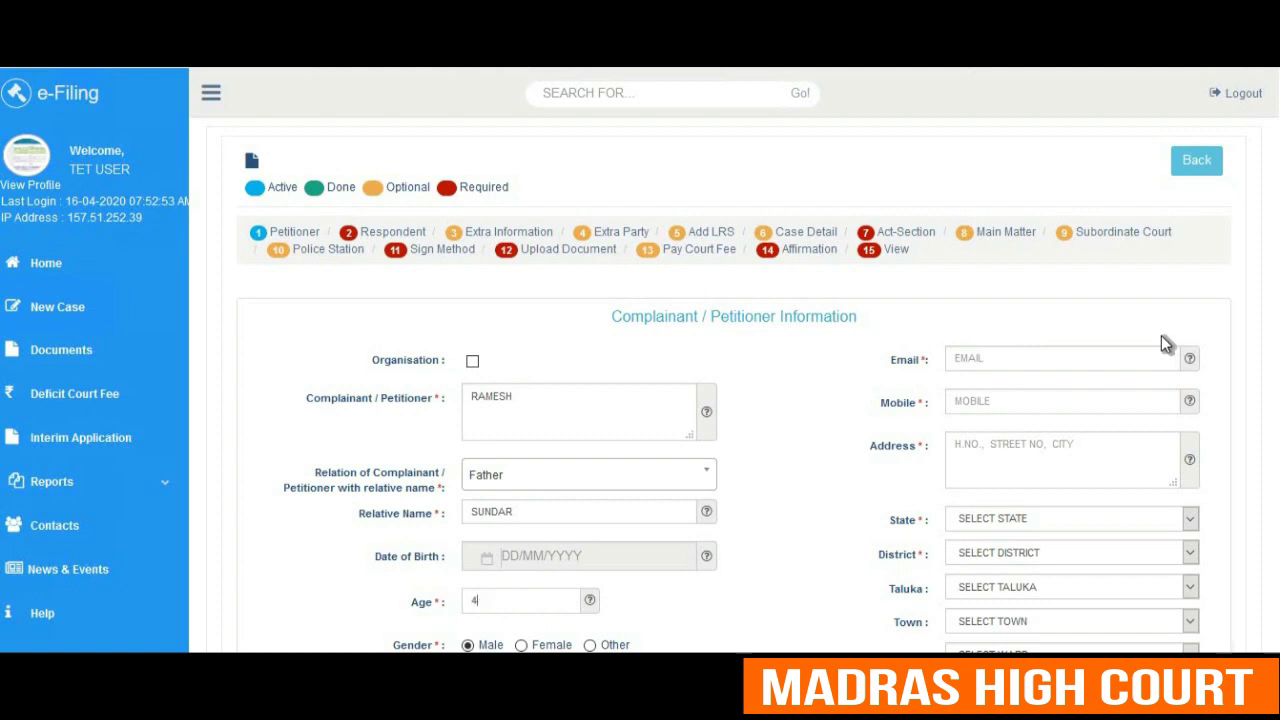
pyautogui.write('5')
pyautogui.scroll(-1, 1161, 335)
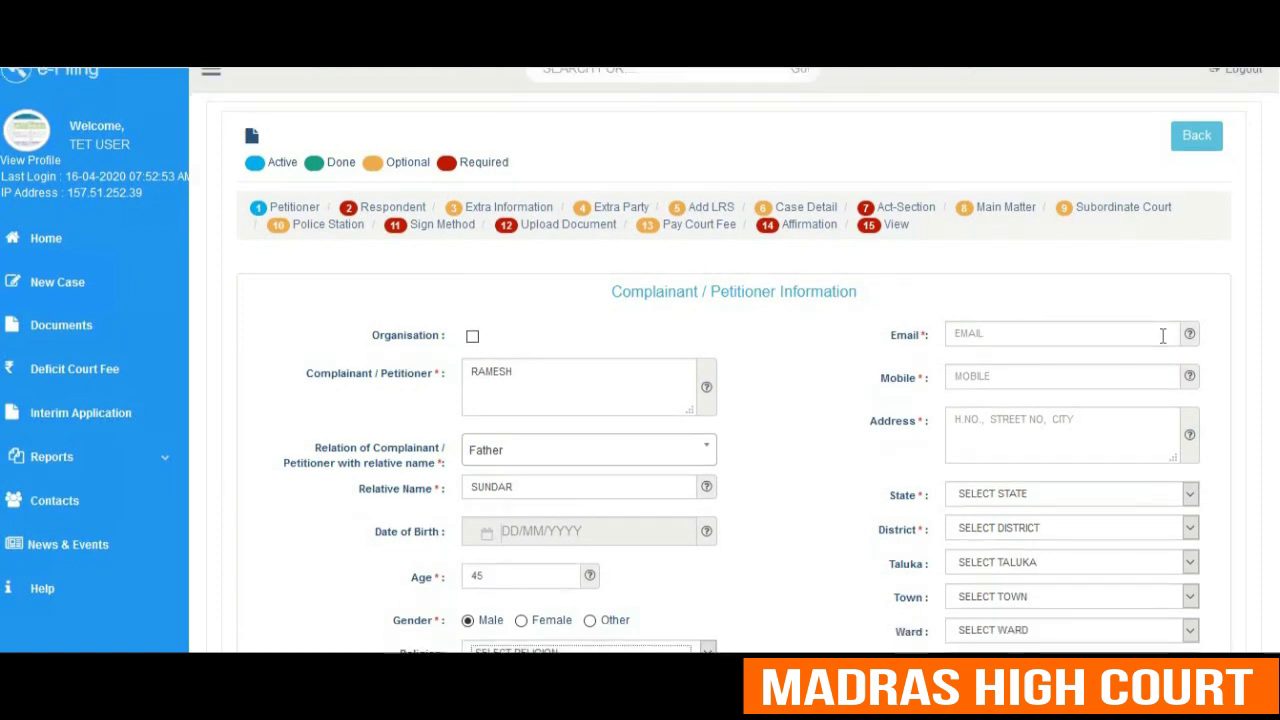
pyautogui.scroll(-1, 1163, 337)
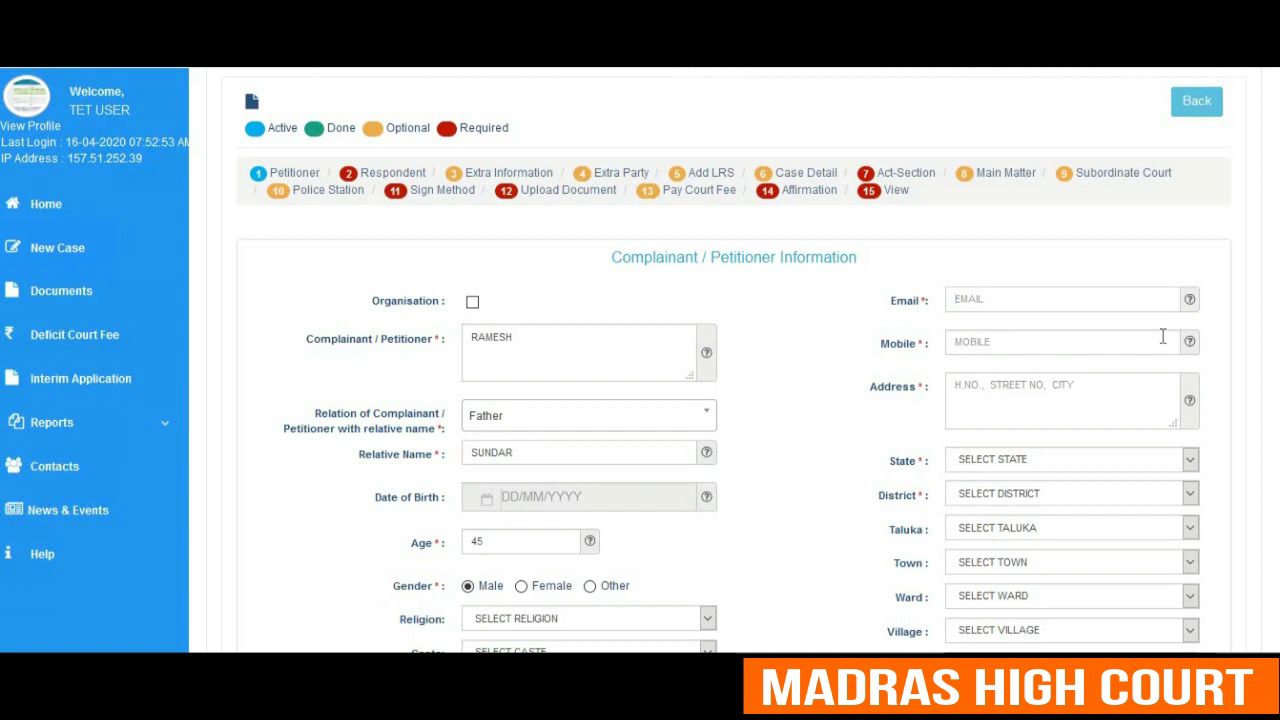
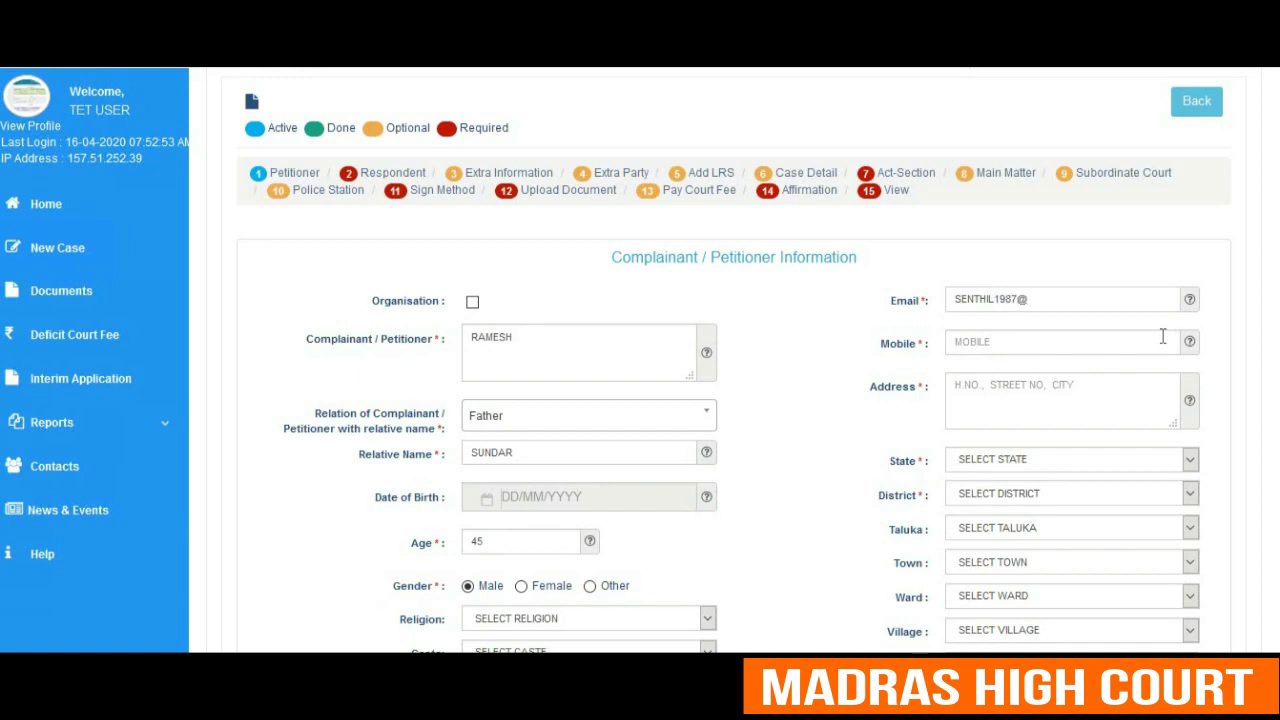
# - Fill in the petitioner's e-mail address and mobile number
pyautogui.press('Tab')
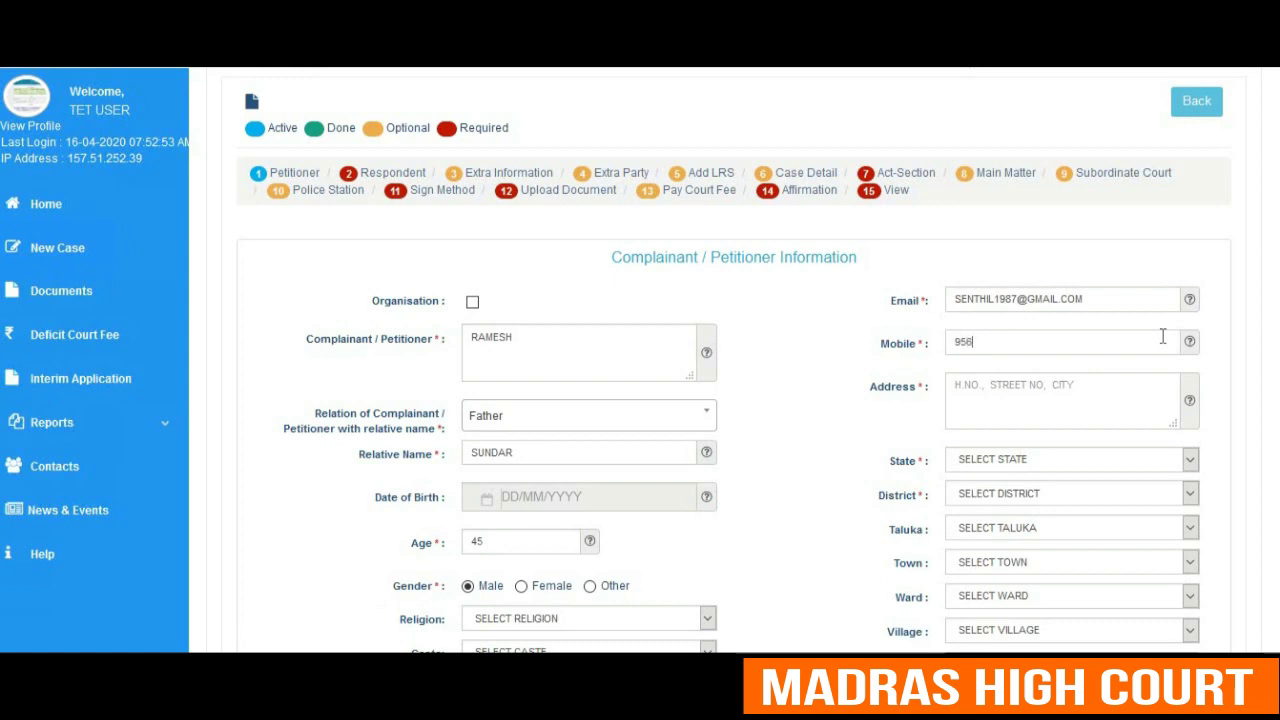
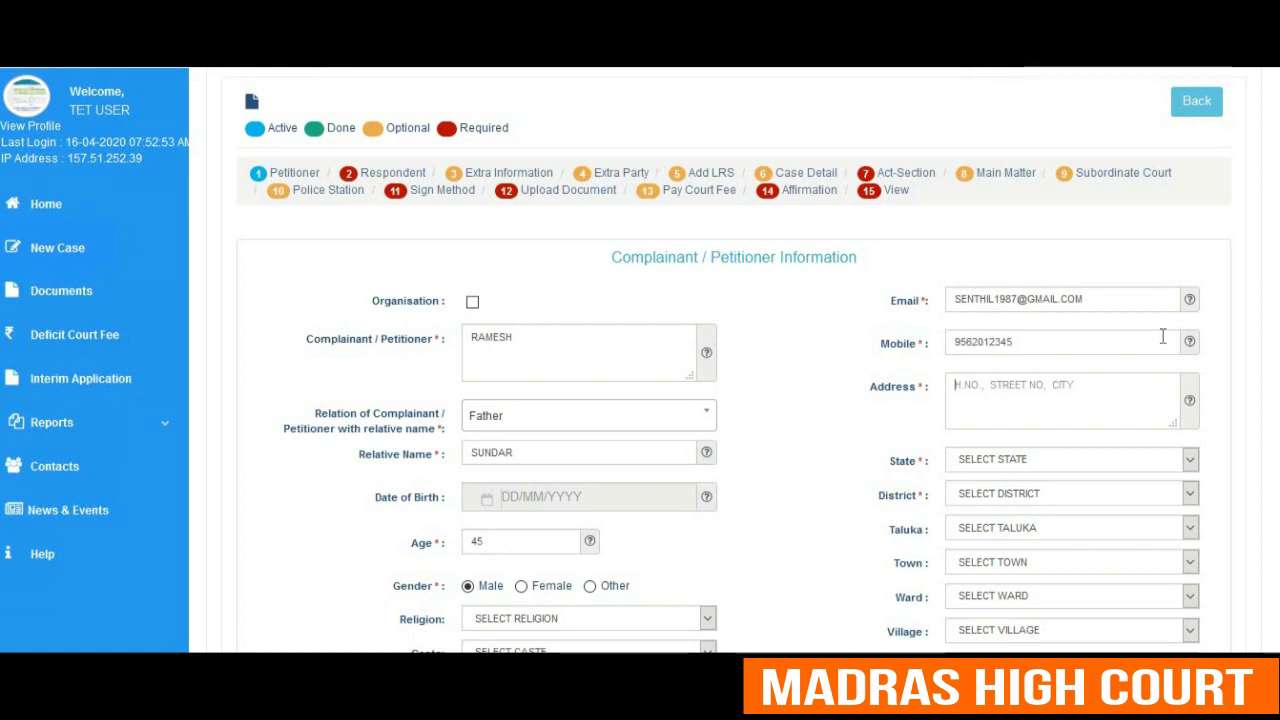
pyautogui.press('Tab')
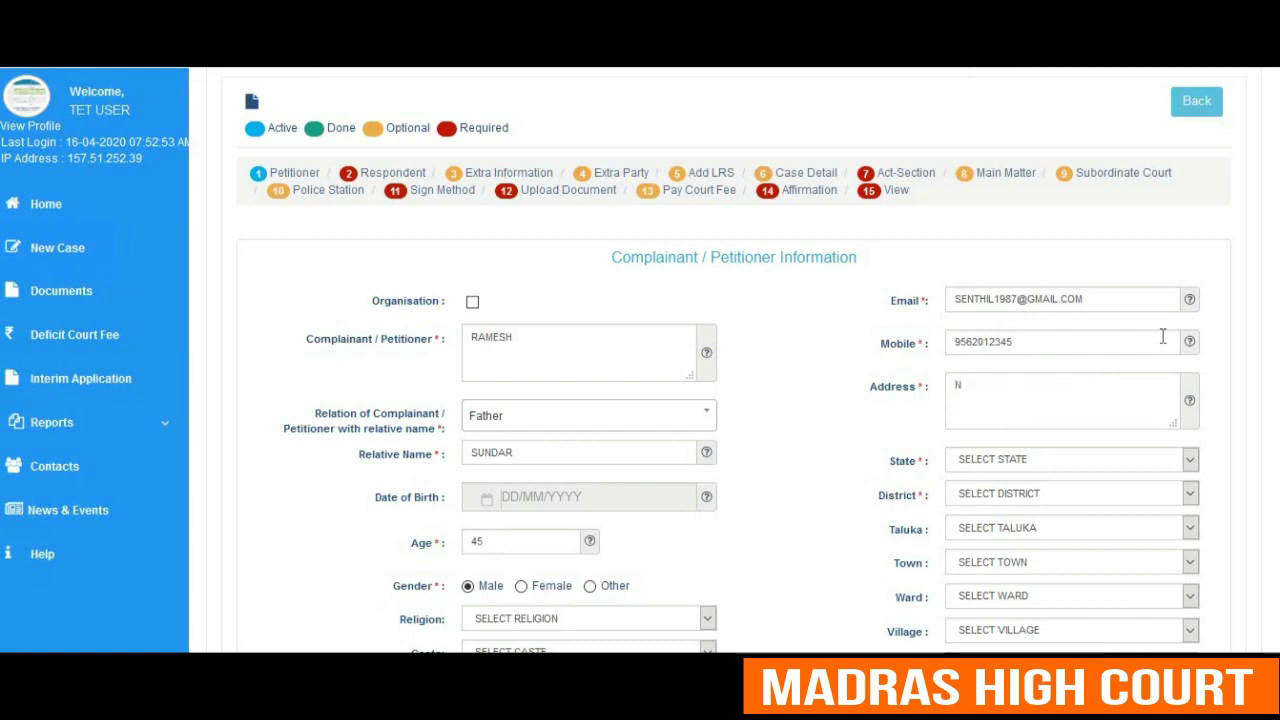
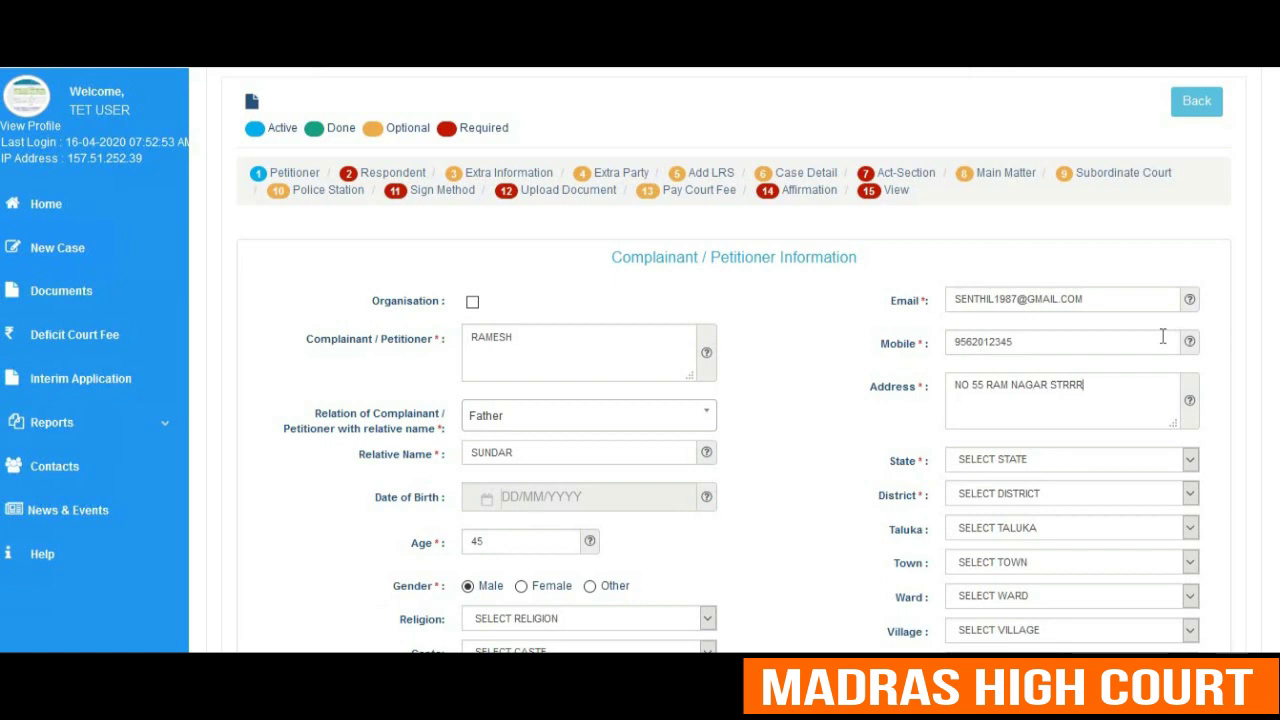
# - Type the petitioner's two-line street address
pyautogui.press('Return')
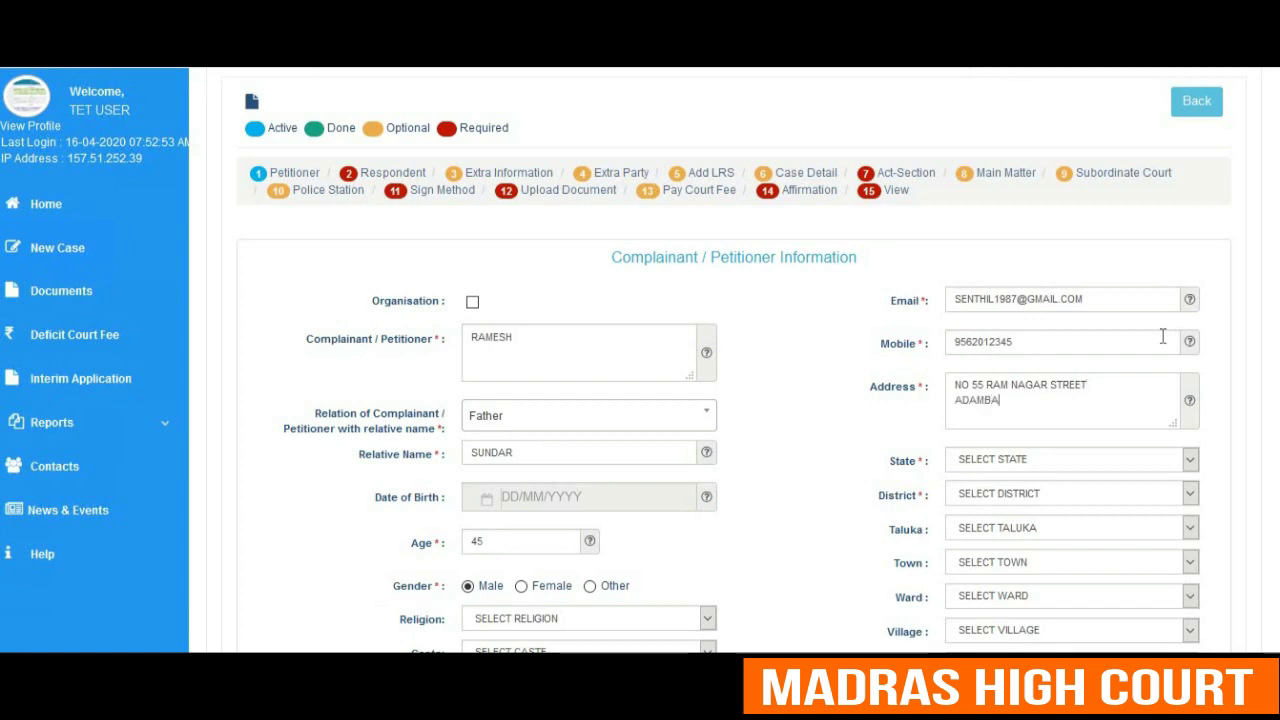
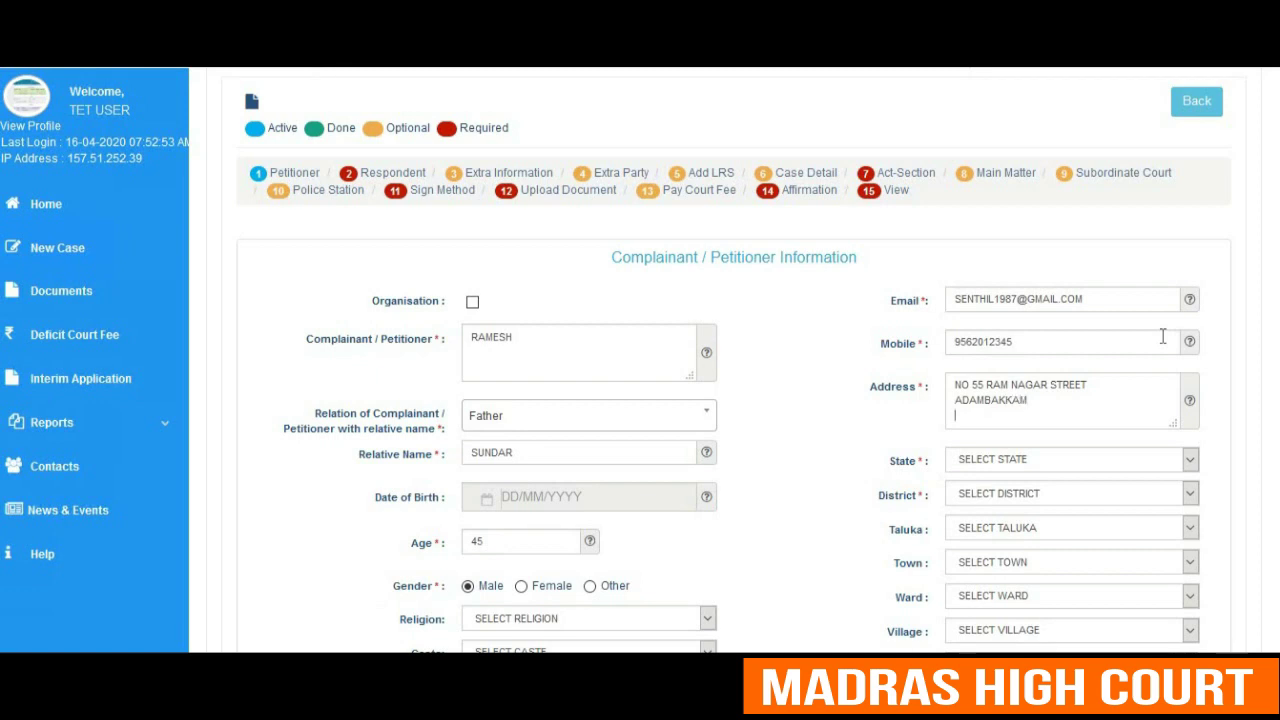
# - Choose TAMIL NADU and CHENNAI as state and district, then save the petitioner
pyautogui.press('Tab')
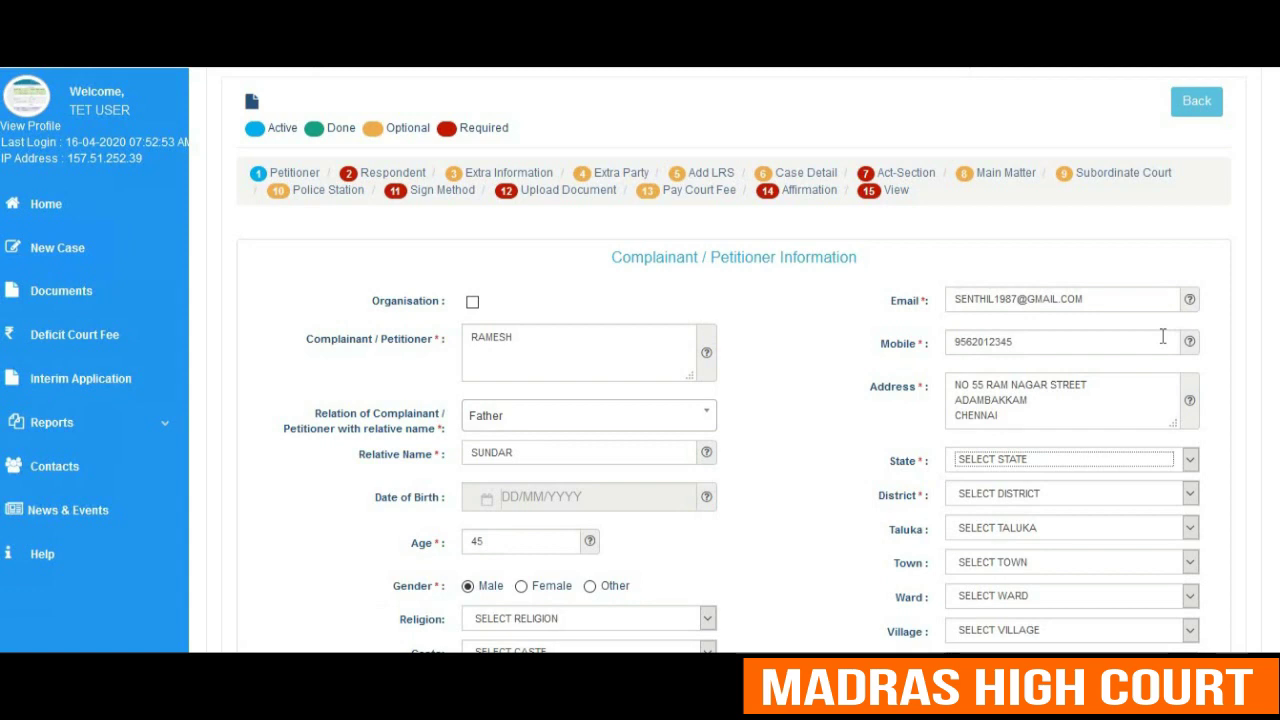
pyautogui.press('t')
pyautogui.press('Tab')
pyautogui.press('c')
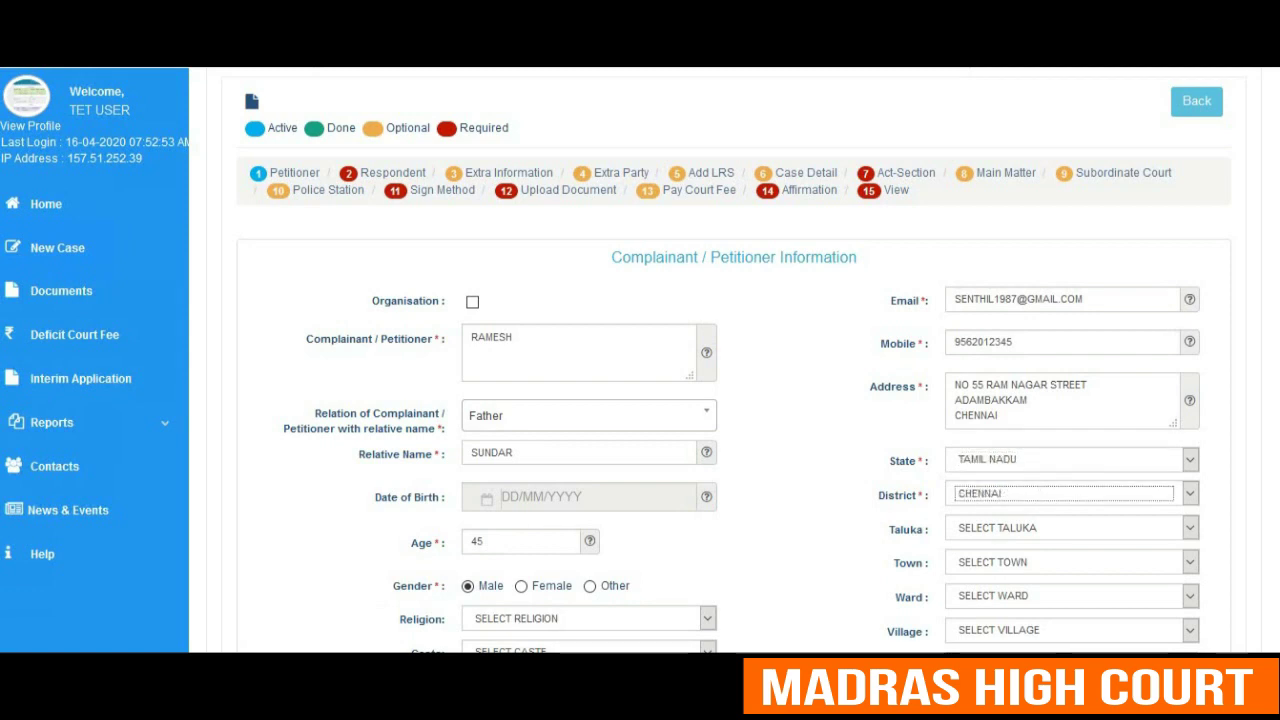
pyautogui.scroll(-3, 734, 400)
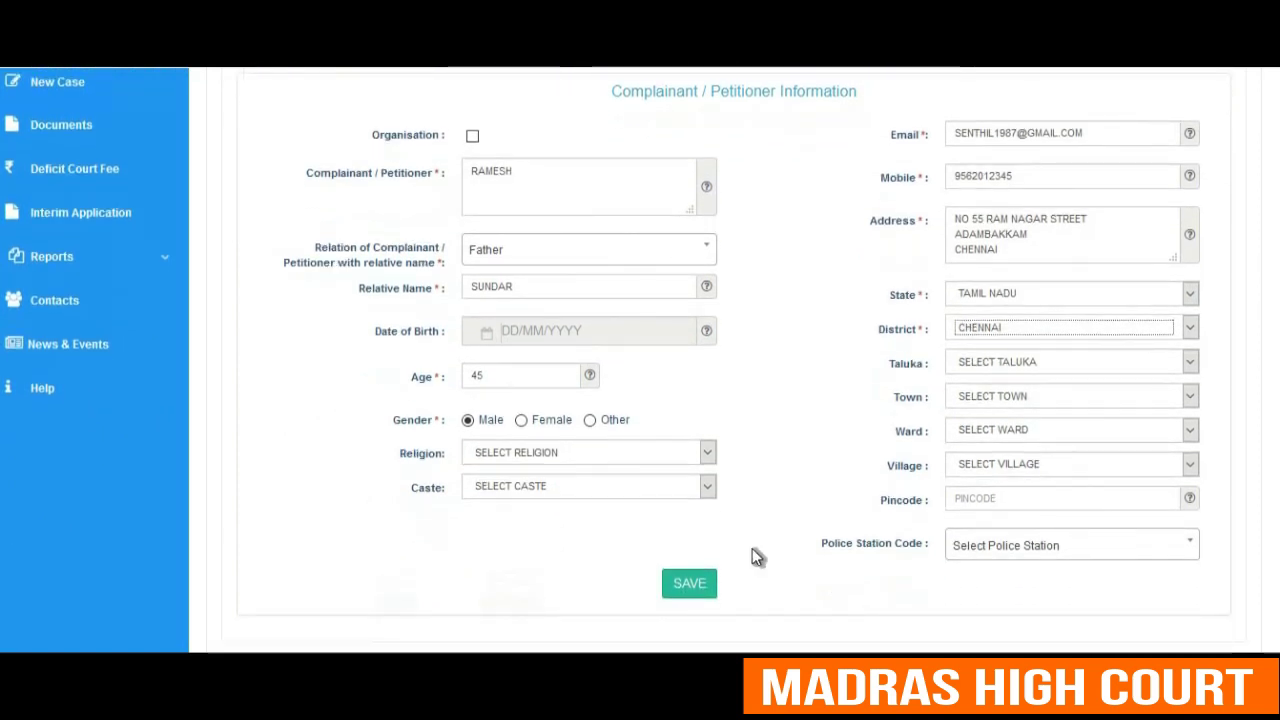
pyautogui.click(681, 598)
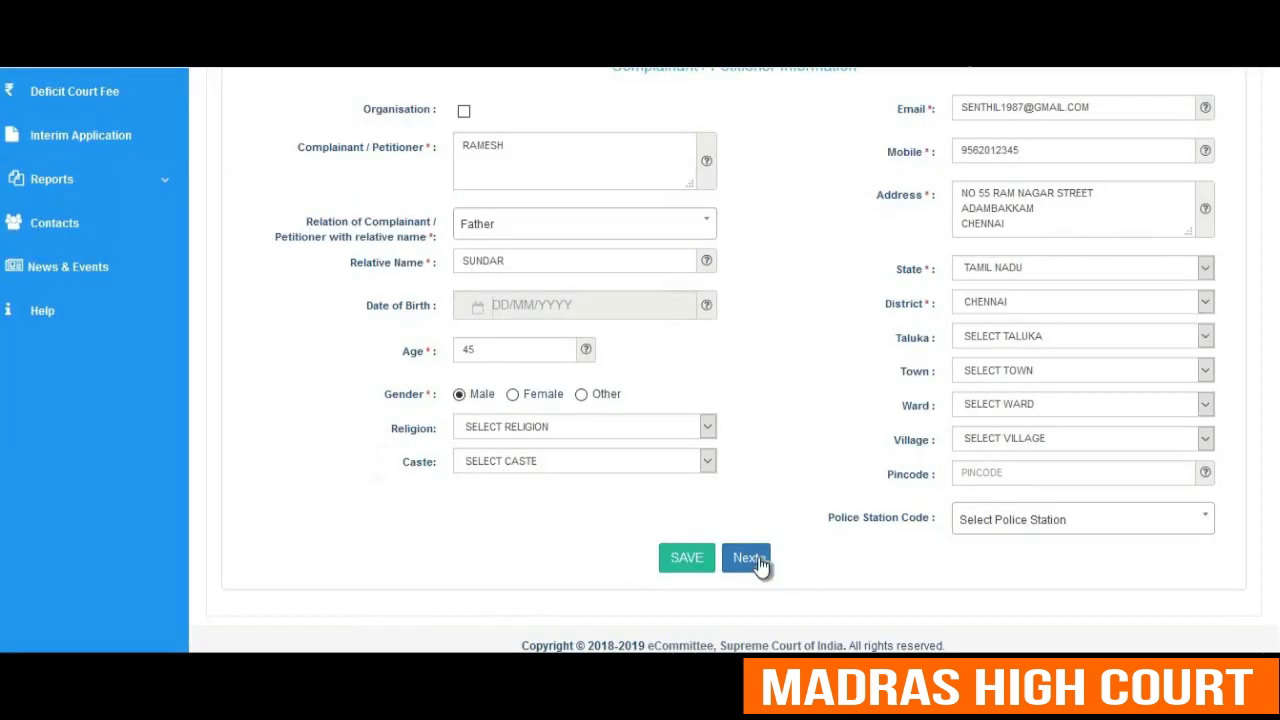
# - Proceed to the Accused / Respondent Information step
pyautogui.click(756, 561)
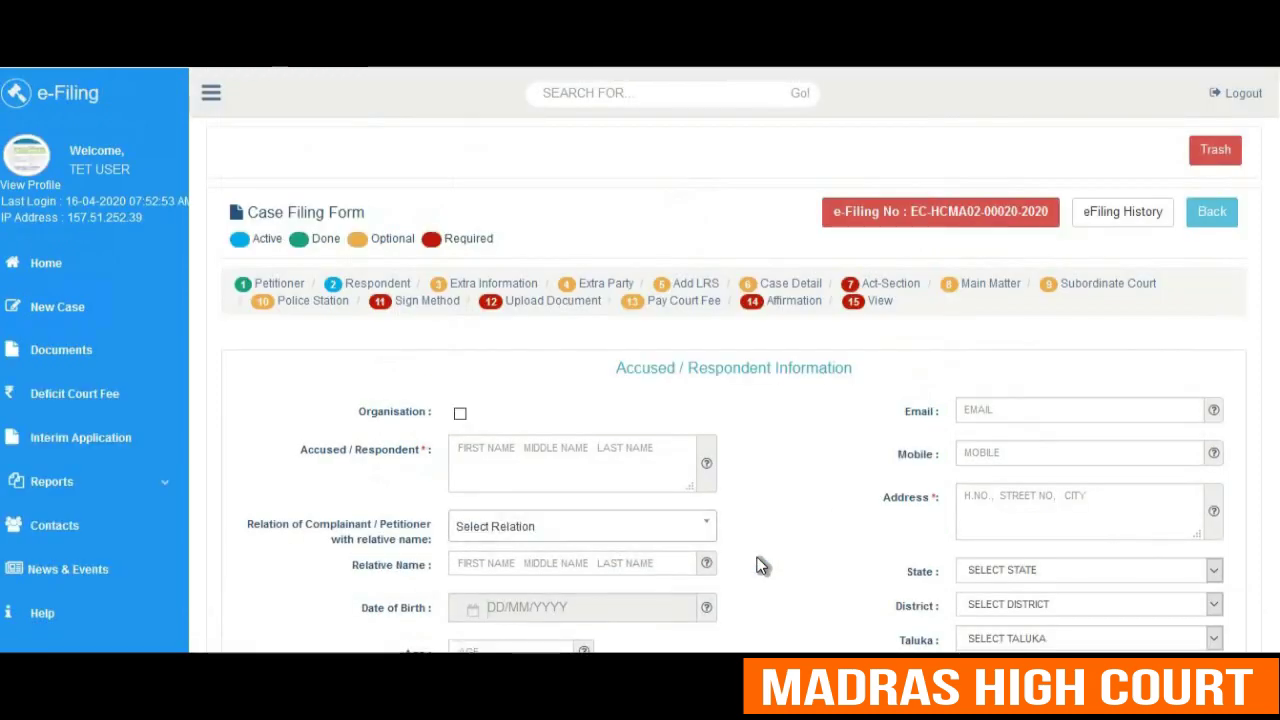
# - Enter 'THE STATE REPS BY CBCID EGMORE' as the accused / respondent name
pyautogui.click(468, 440)
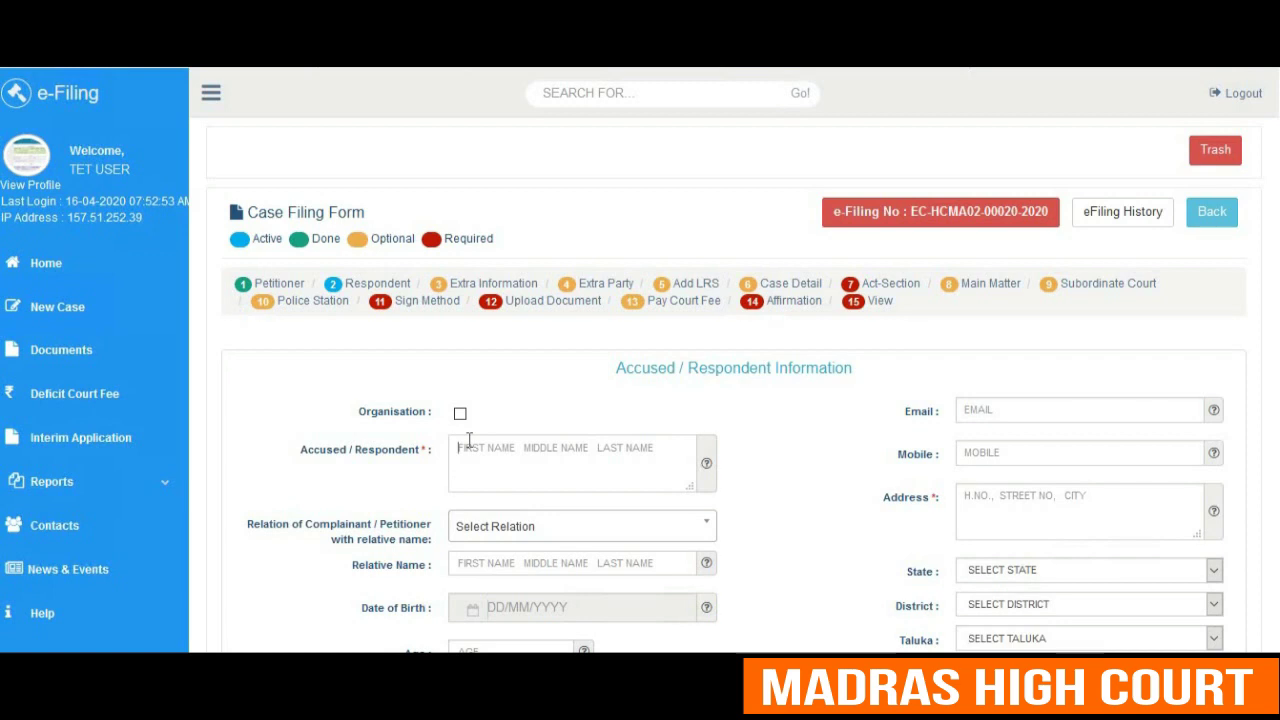
pyautogui.write('T')
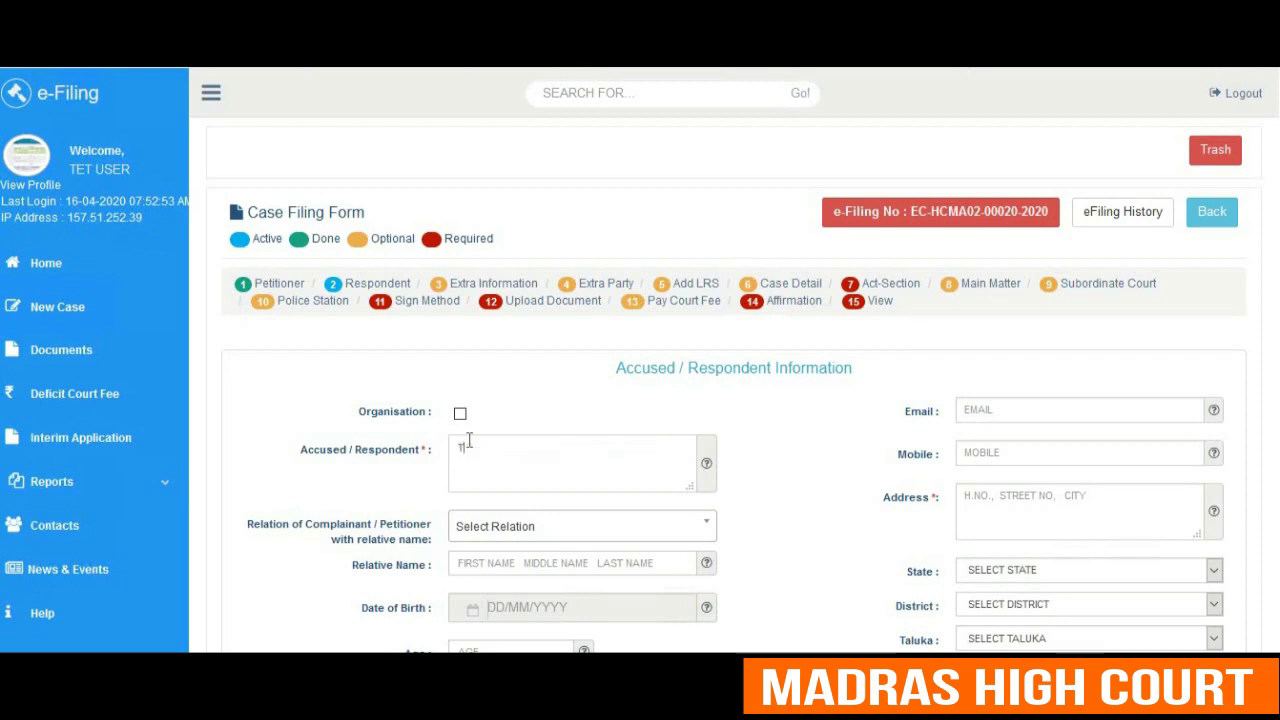
pyautogui.write('HE CBCID')
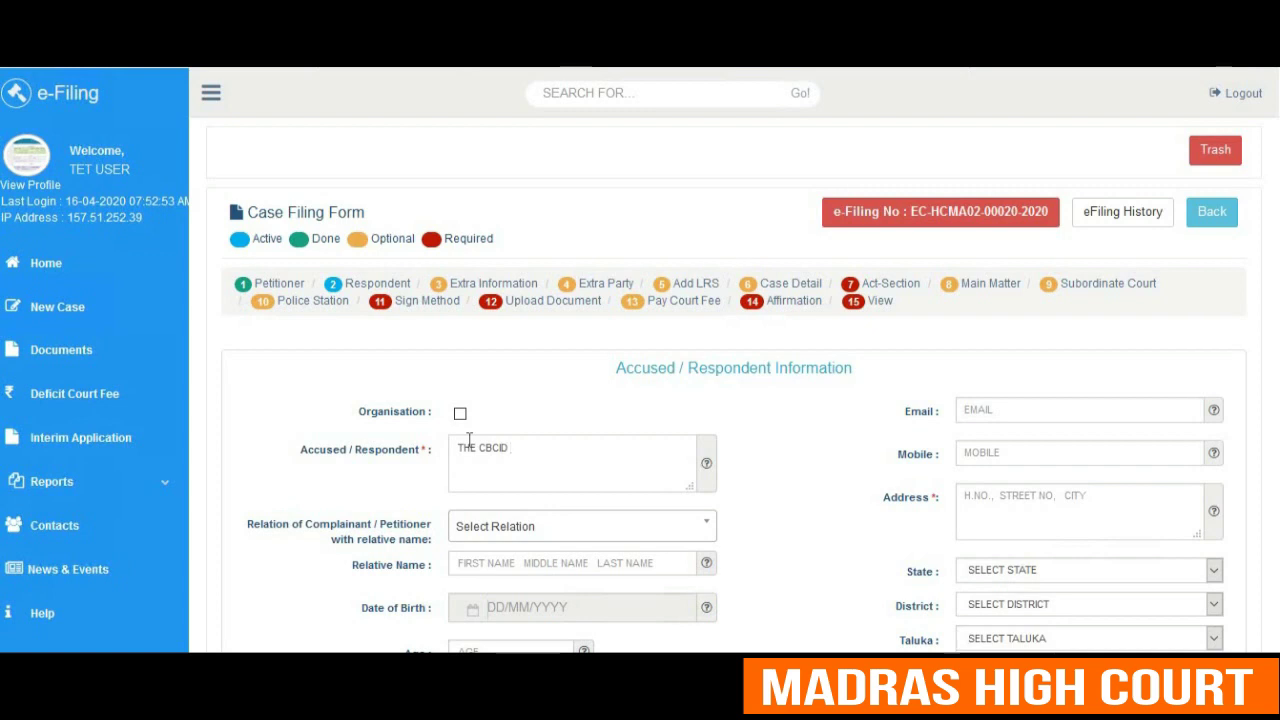
pyautogui.press('BackSpace')
pyautogui.press('BackSpace')
pyautogui.press('BackSpace')
pyautogui.press('BackSpace')
pyautogui.press('BackSpace')
pyautogui.write('STAT')
pyautogui.press('BackSpace')
pyautogui.press('BackSpace')
pyautogui.press('BackSpace')
pyautogui.press('BackSpace')
pyautogui.write('STAT')
pyautogui.write('E ')
pyautogui.write('REPS')
pyautogui.write(' BY ')
pyautogui.write('CBCID EGMORE')
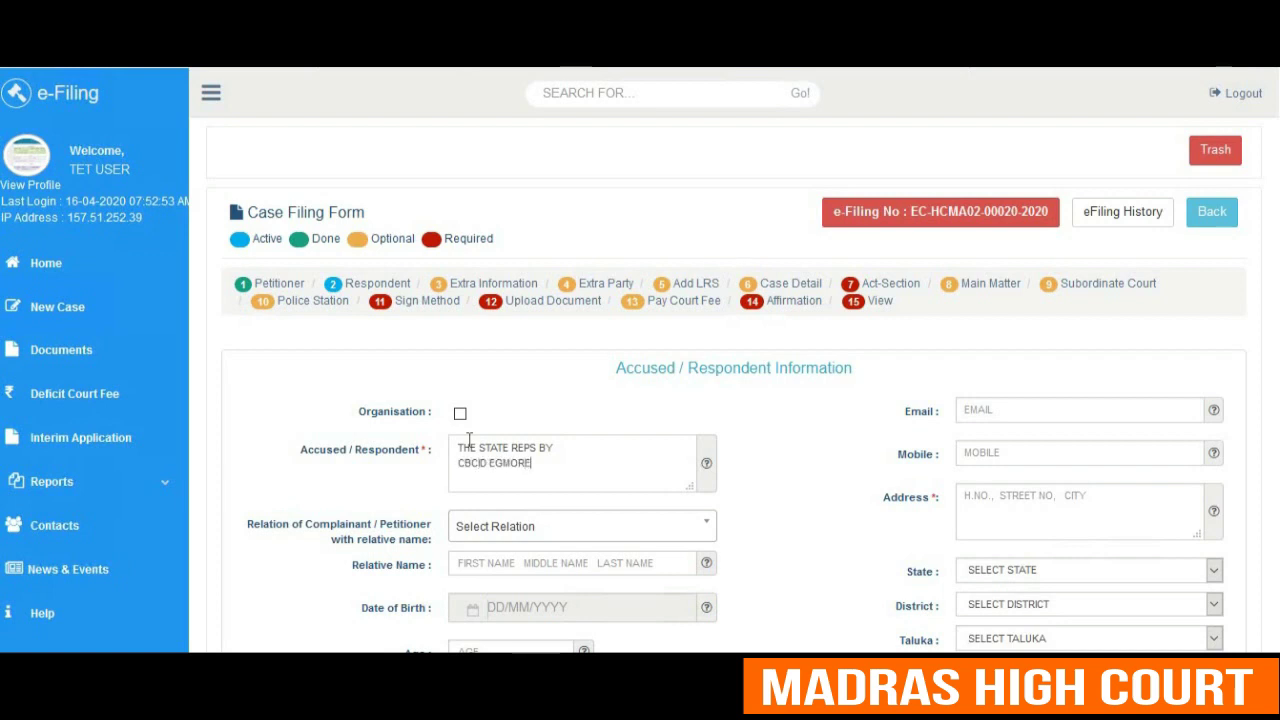
# - Enter the respondent's CBCID Egmore office address and save the respondent
pyautogui.click(1030, 525)
pyautogui.write('CID ')
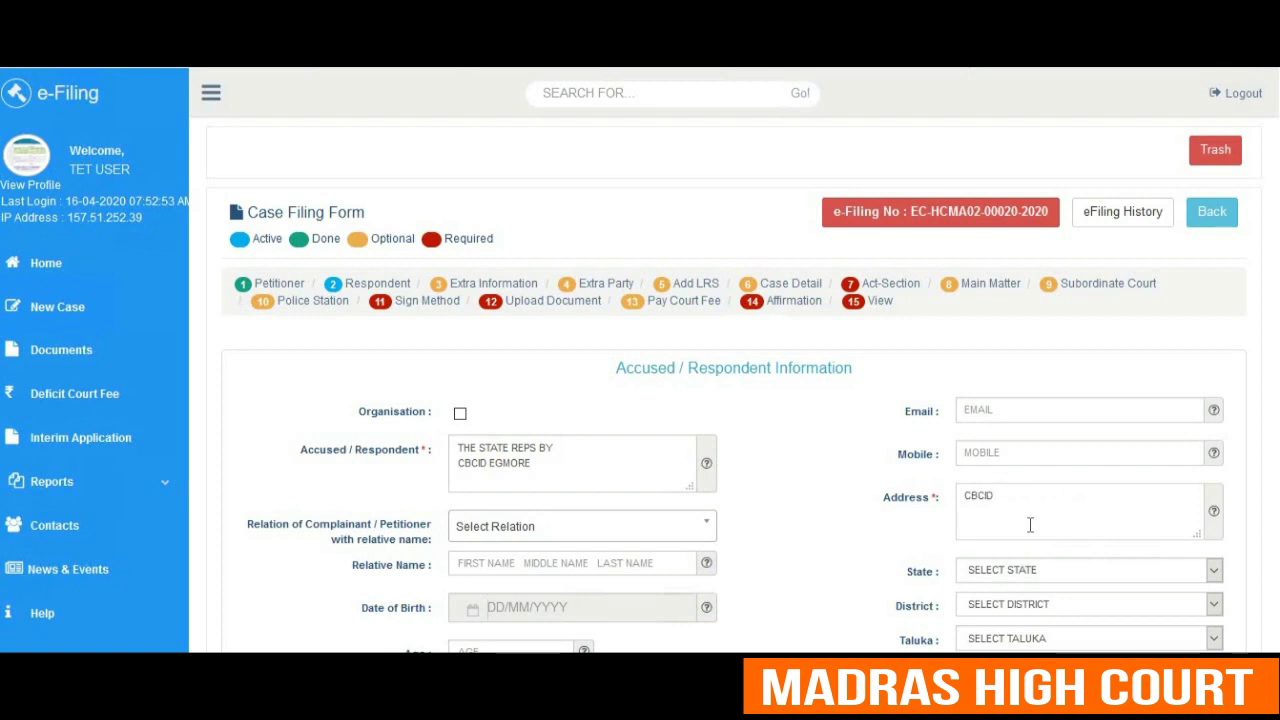
pyautogui.write('E')
pyautogui.write('GMOR')
pyautogui.write('E CHENN')
pyautogui.scroll(-3, 640, 360)
pyautogui.scroll(-1, 955, 425)
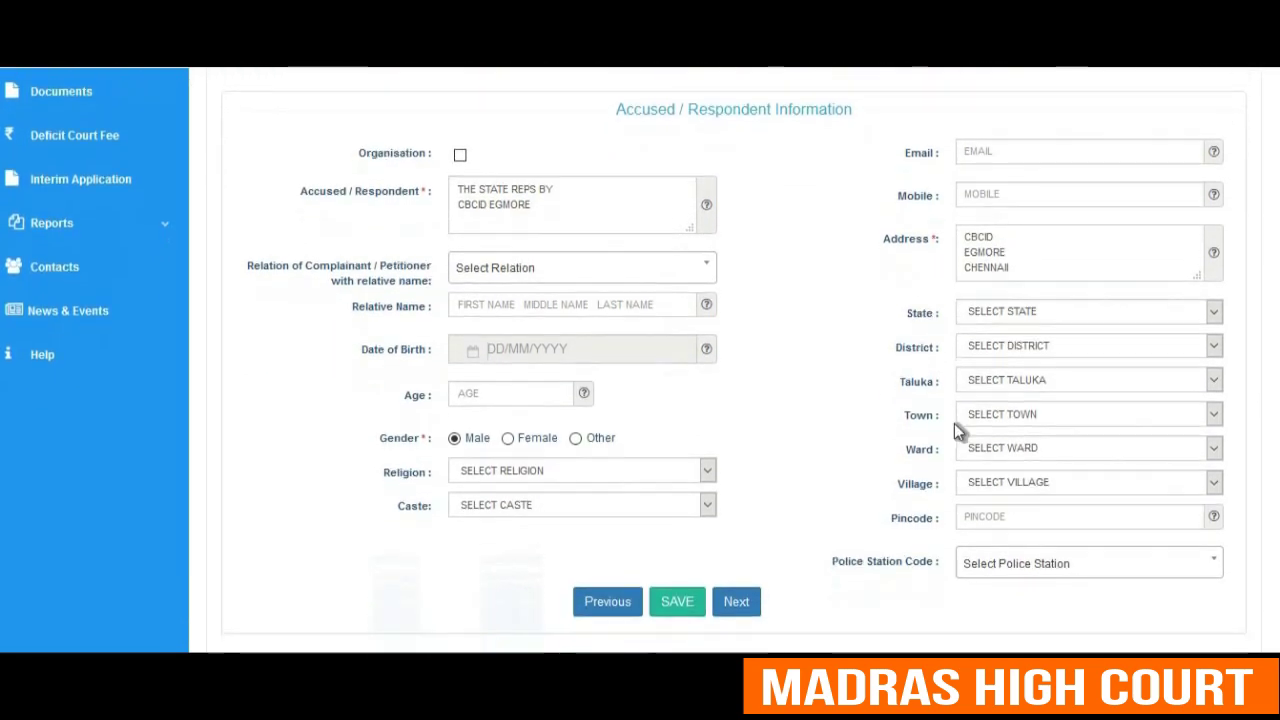
pyautogui.click(677, 605)
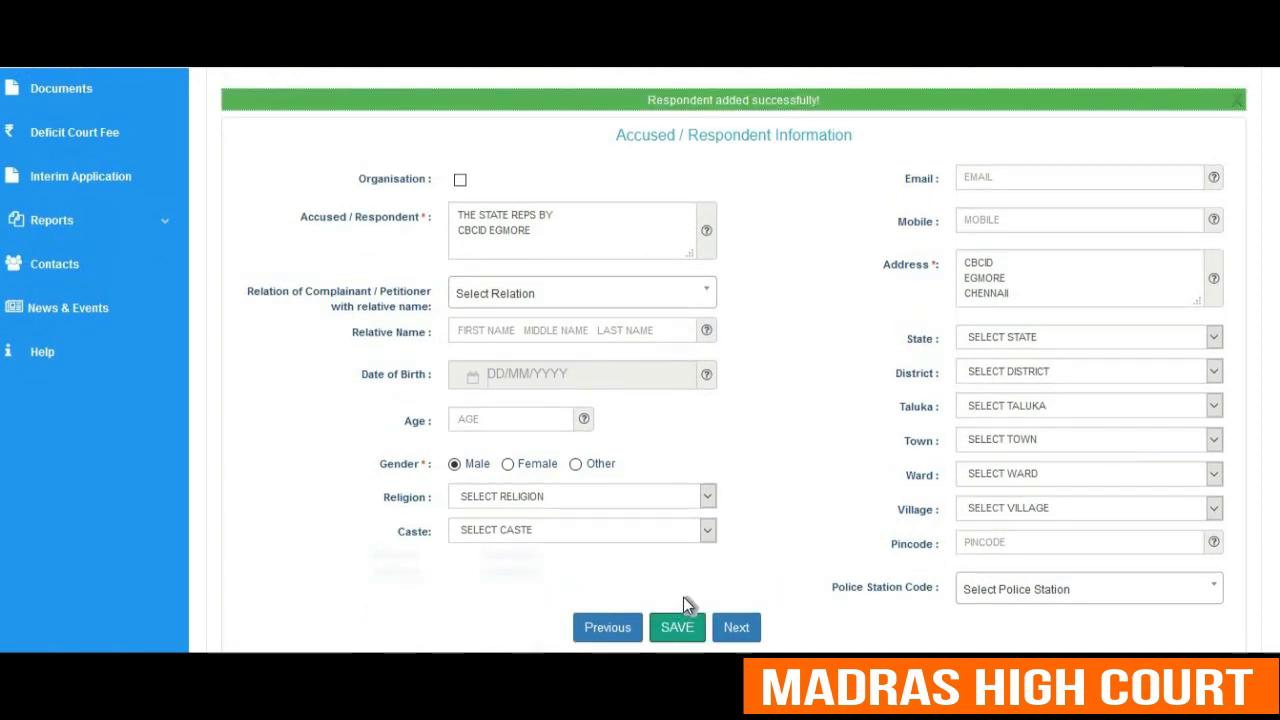
# - Advance to the Complainant / Petitioner Extra Information form
pyautogui.scroll(3, 620, 250)
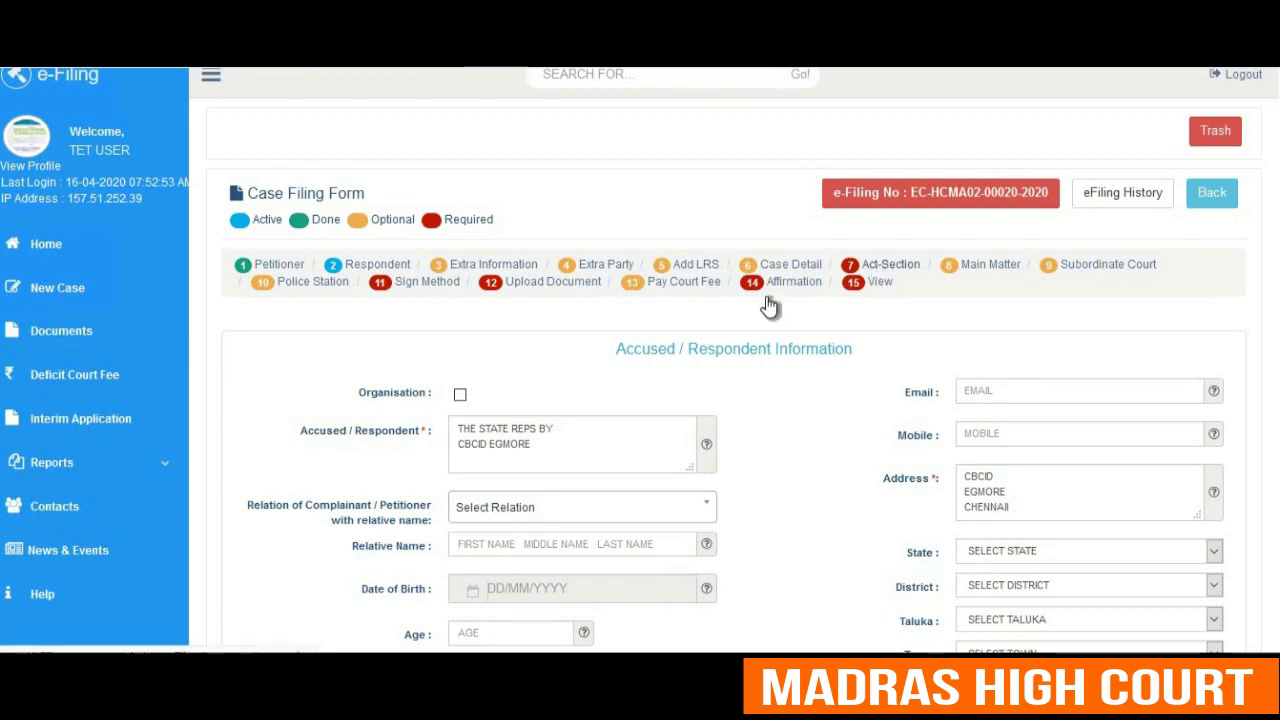
pyautogui.scroll(-1, 762, 318)
pyautogui.scroll(-2, 733, 360)
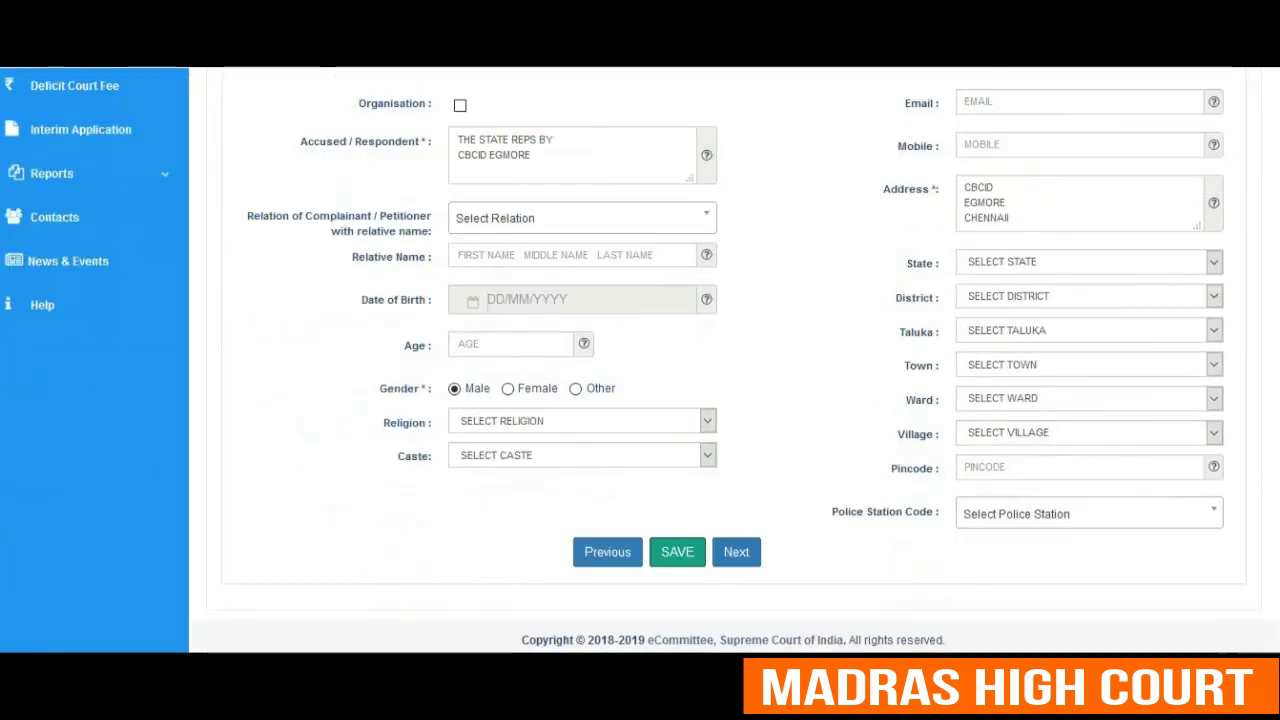
pyautogui.click(741, 553)
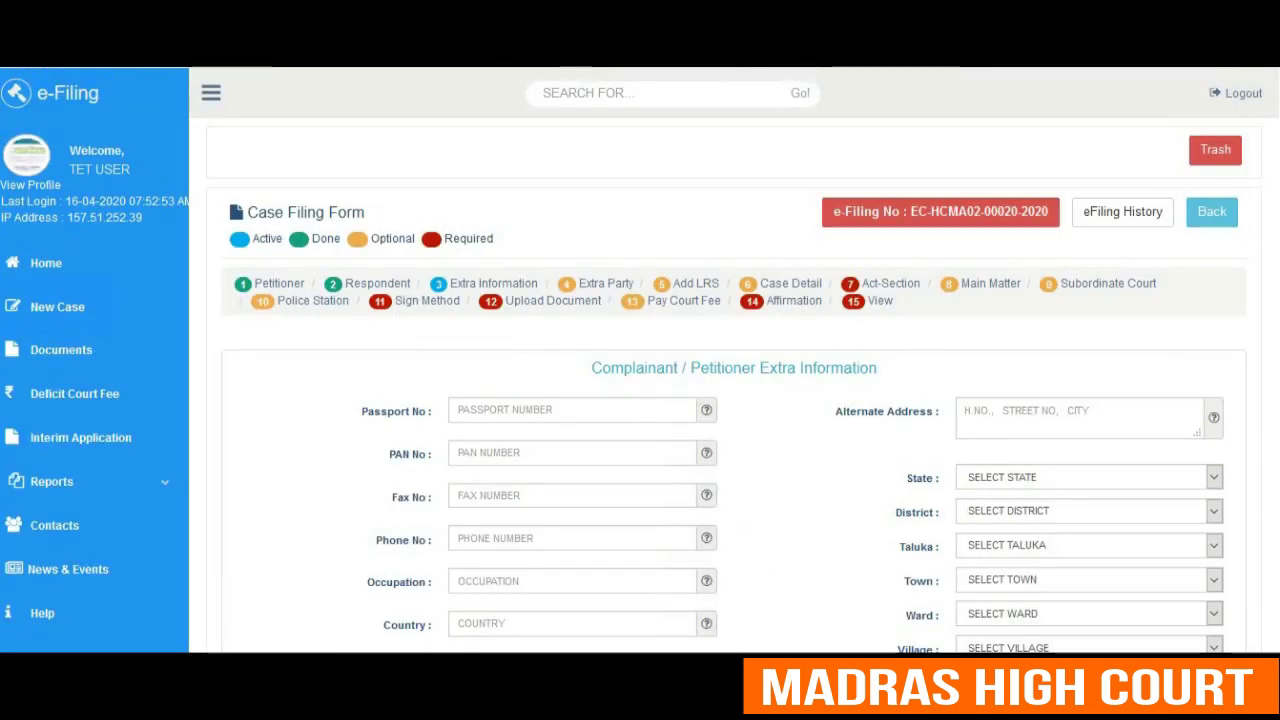
# - Skip extra information and mark the extra party as complainant / petitioner
pyautogui.scroll(-5, 733, 360)
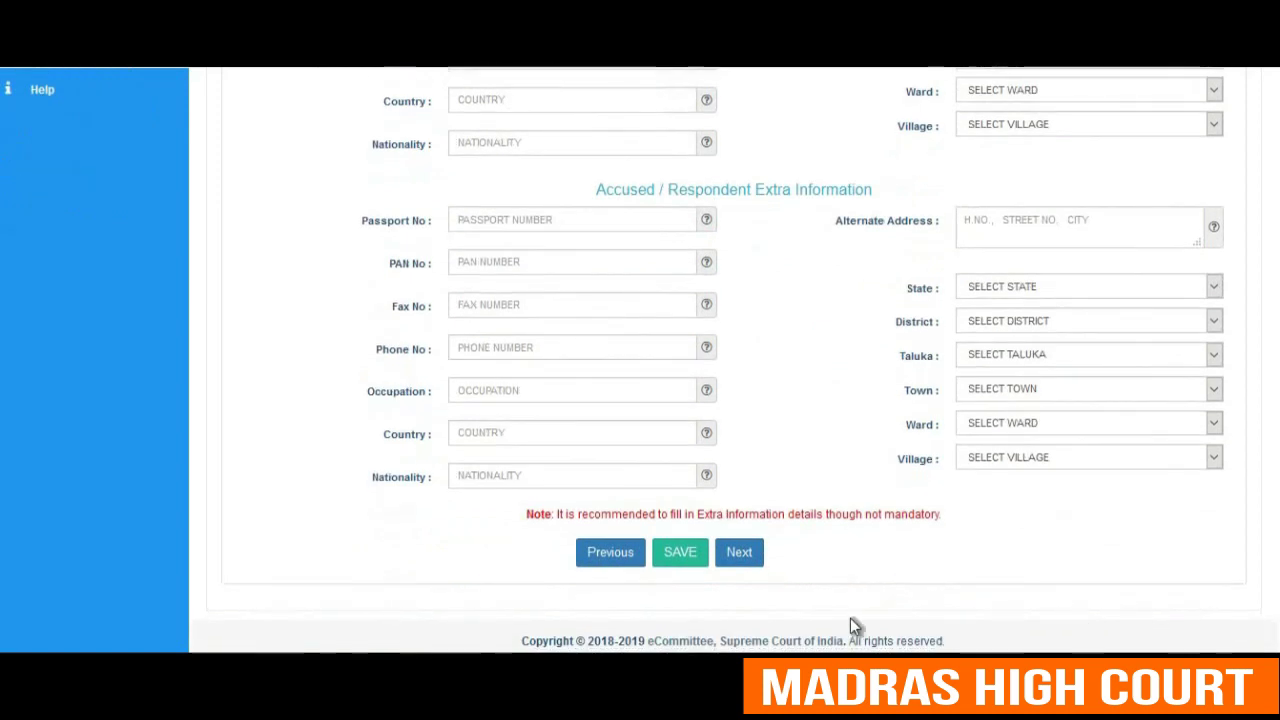
pyautogui.click(740, 557)
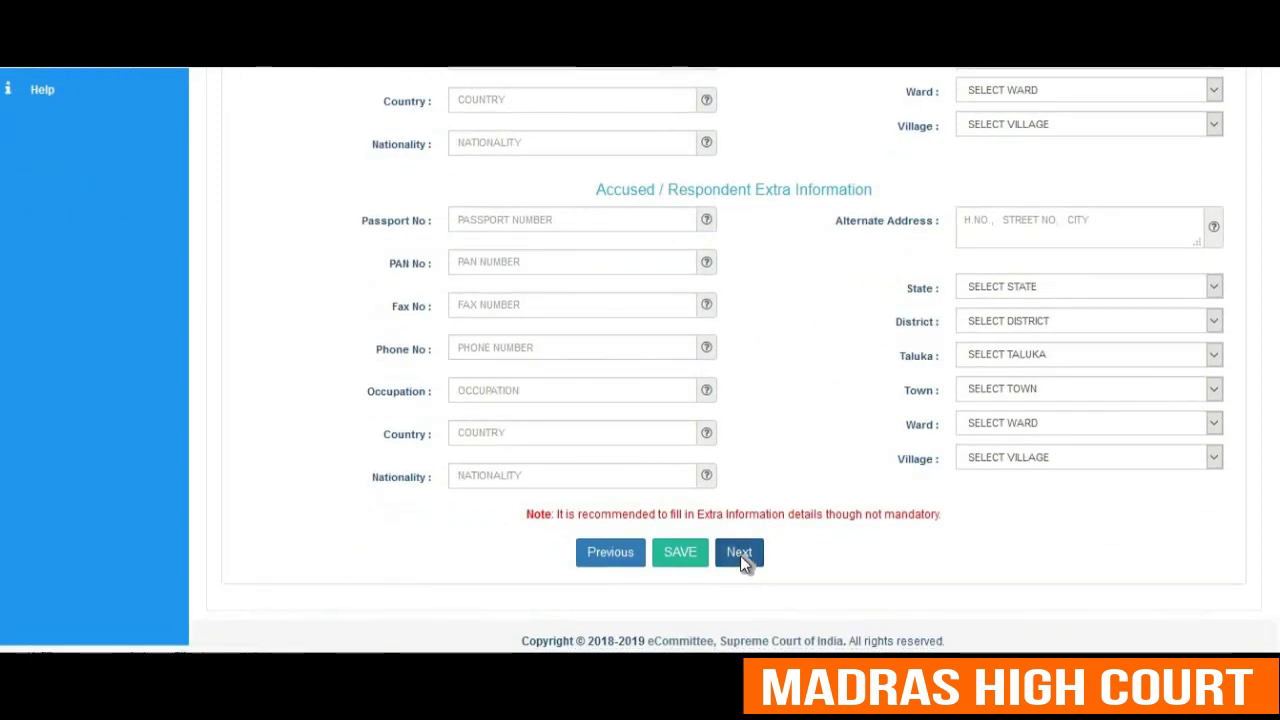
pyautogui.click(582, 412)
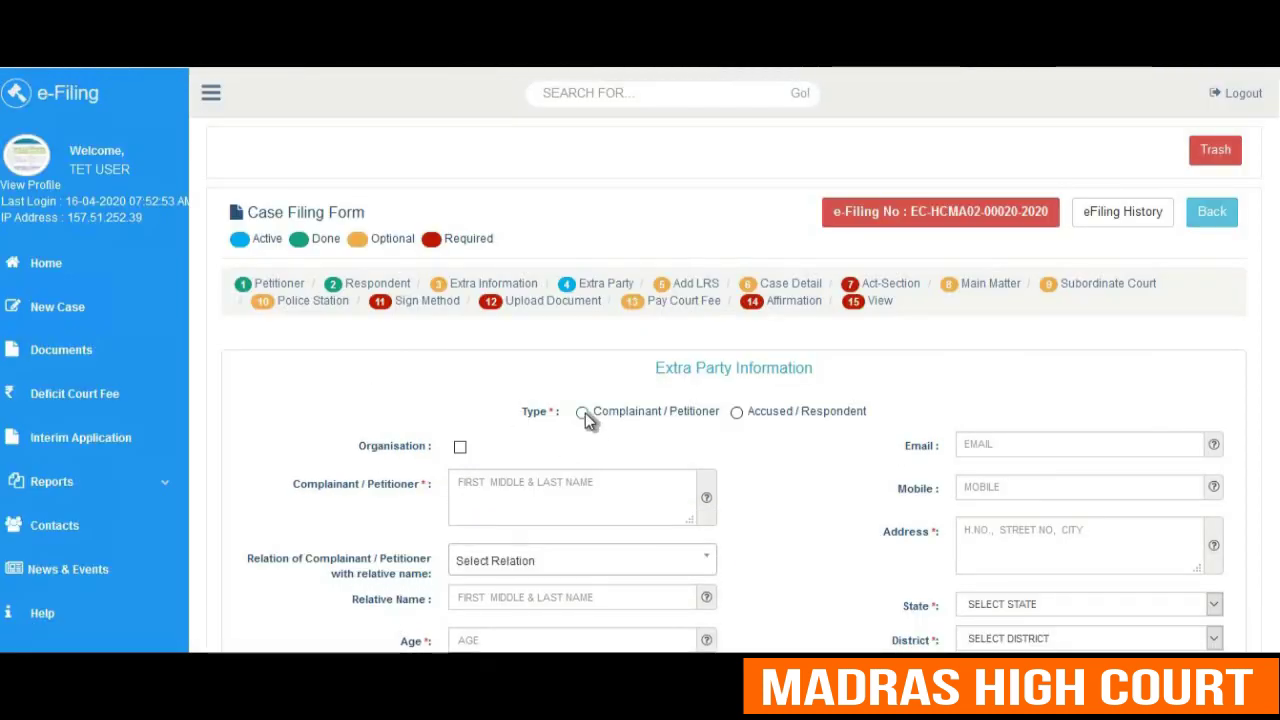
# - Enter the extra complainant's name, Father as relation, the father's name and age 25
pyautogui.click(541, 491)
pyautogui.write('VEN')
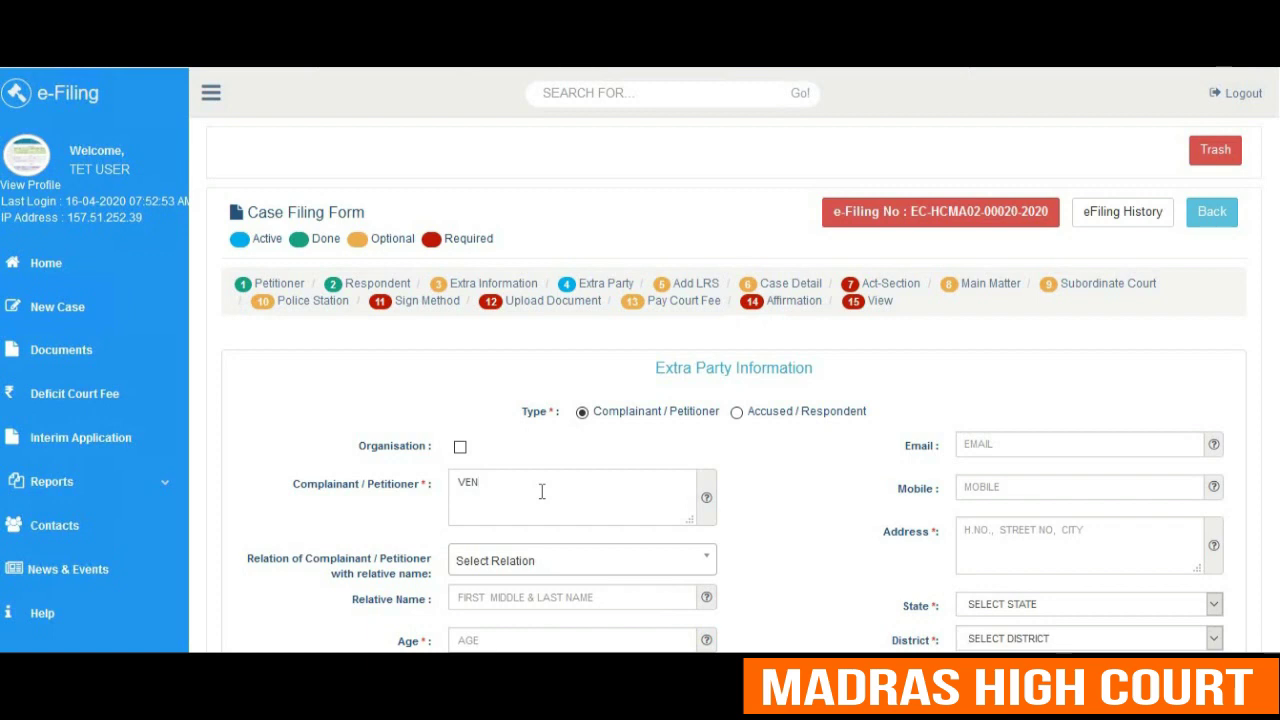
pyautogui.write('GAT')
pyautogui.click(560, 565)
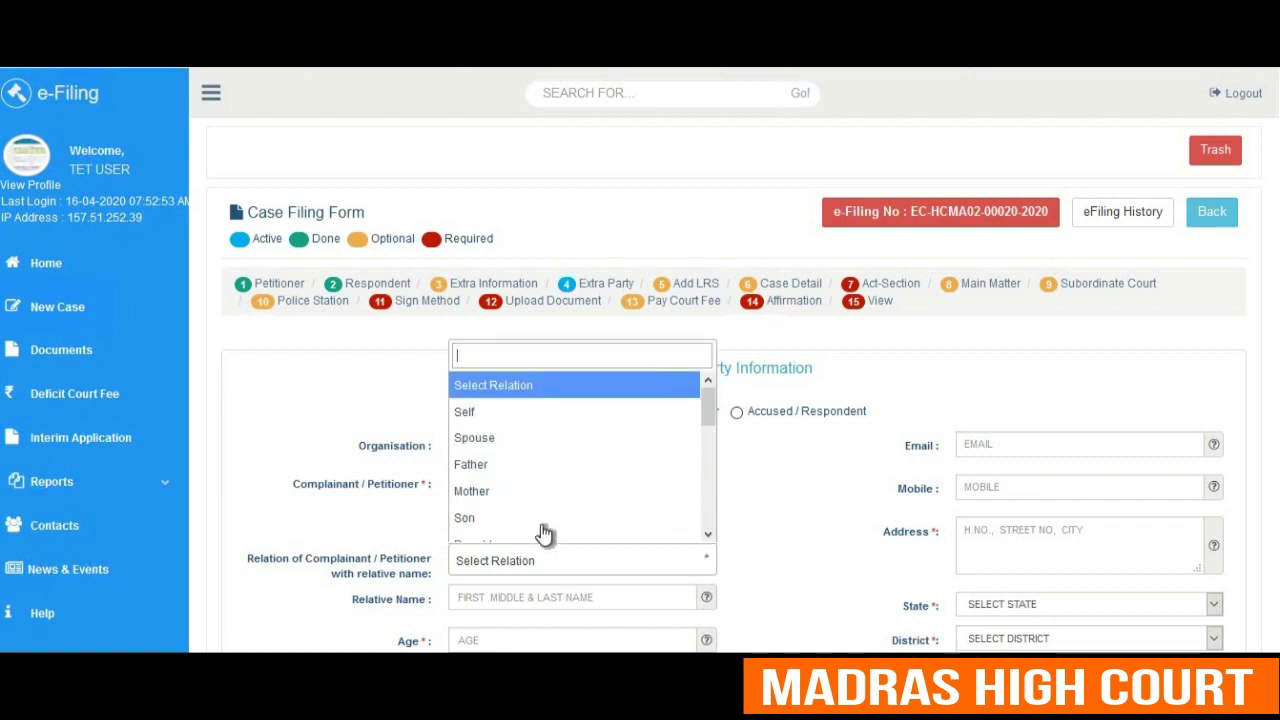
pyautogui.click(534, 470)
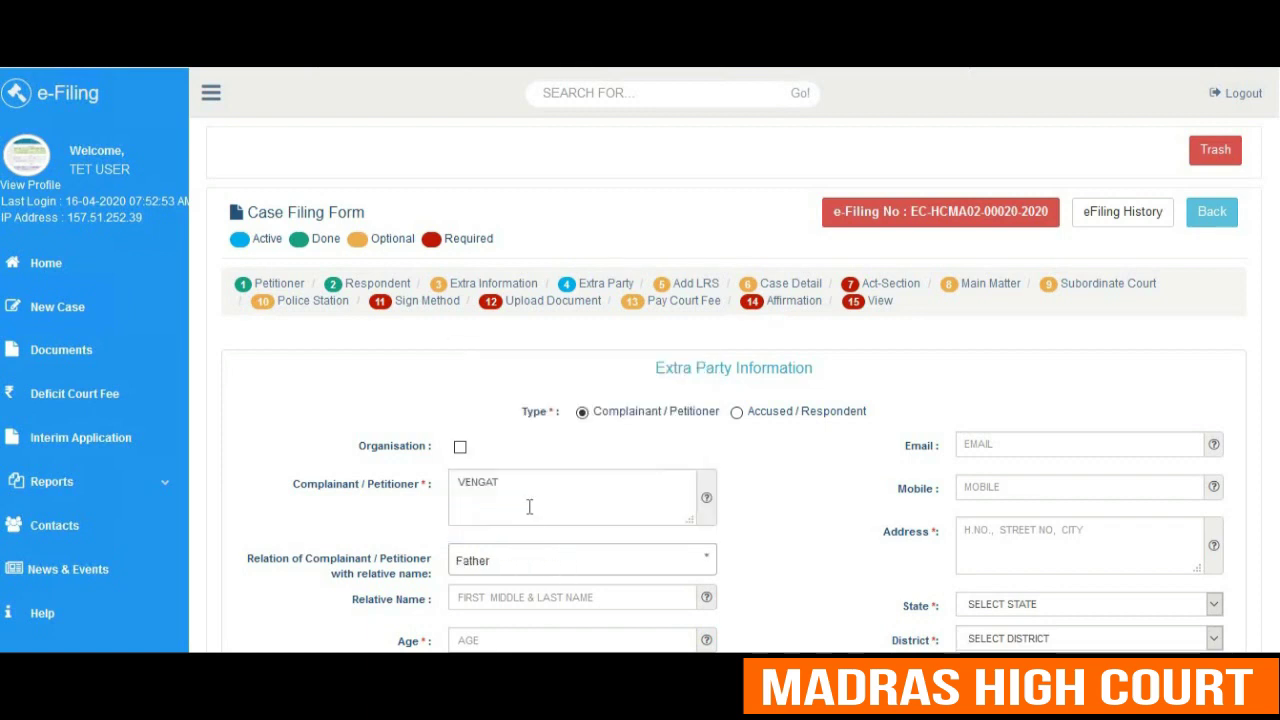
pyautogui.click(503, 594)
pyautogui.write('RAMA')
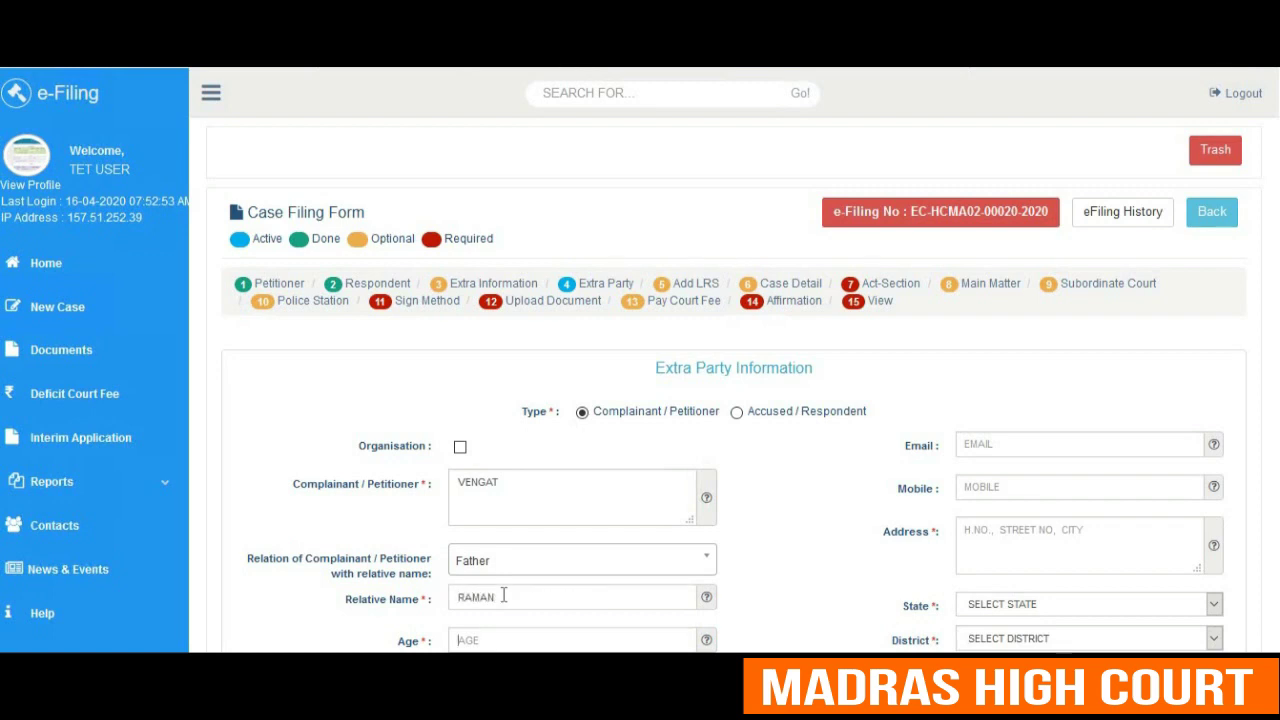
pyautogui.write('25')
pyautogui.scroll(-3, 1113, 410)
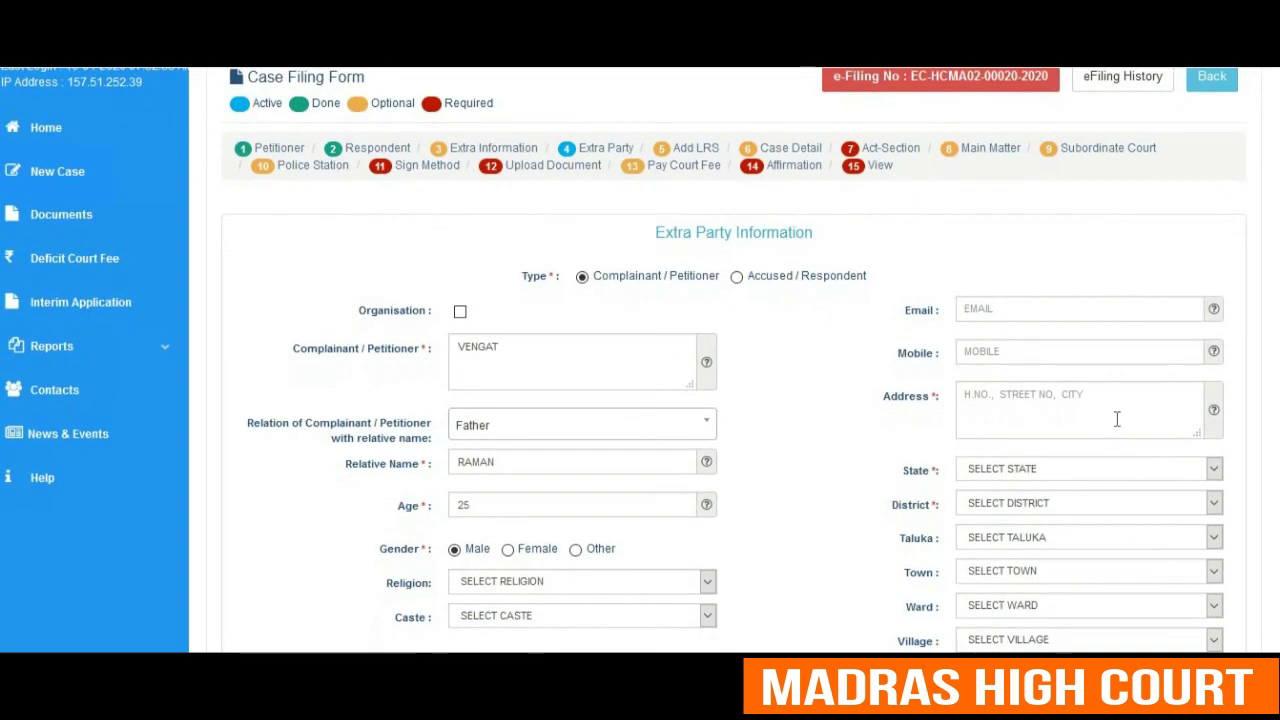
# - Type the extra party's house number, area and town as a three-line address
pyautogui.click(1113, 410)
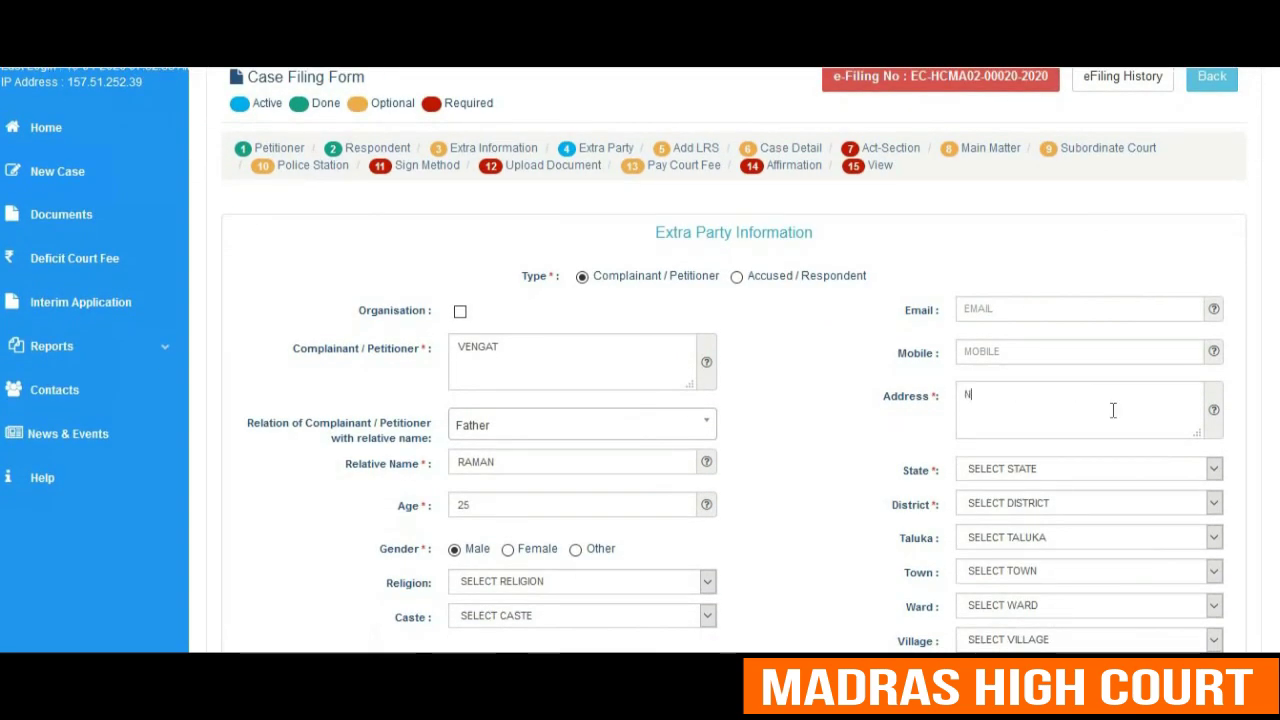
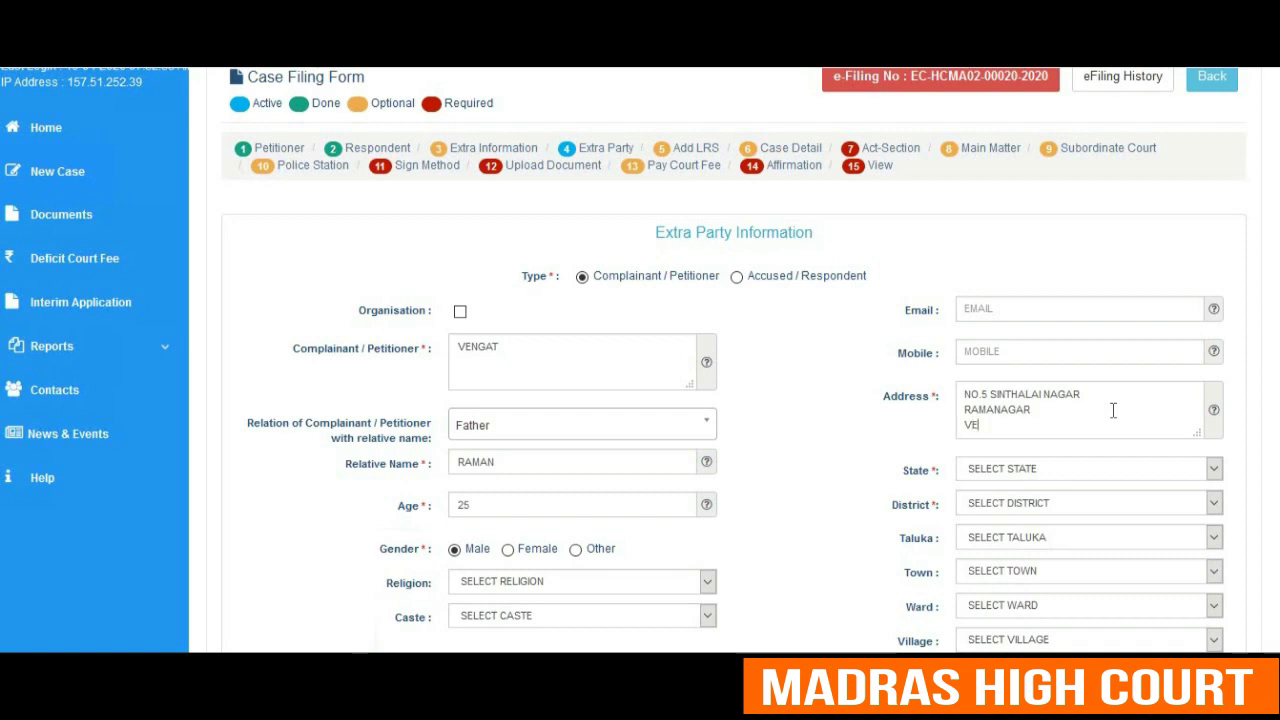
pyautogui.scroll(-3, 733, 385)
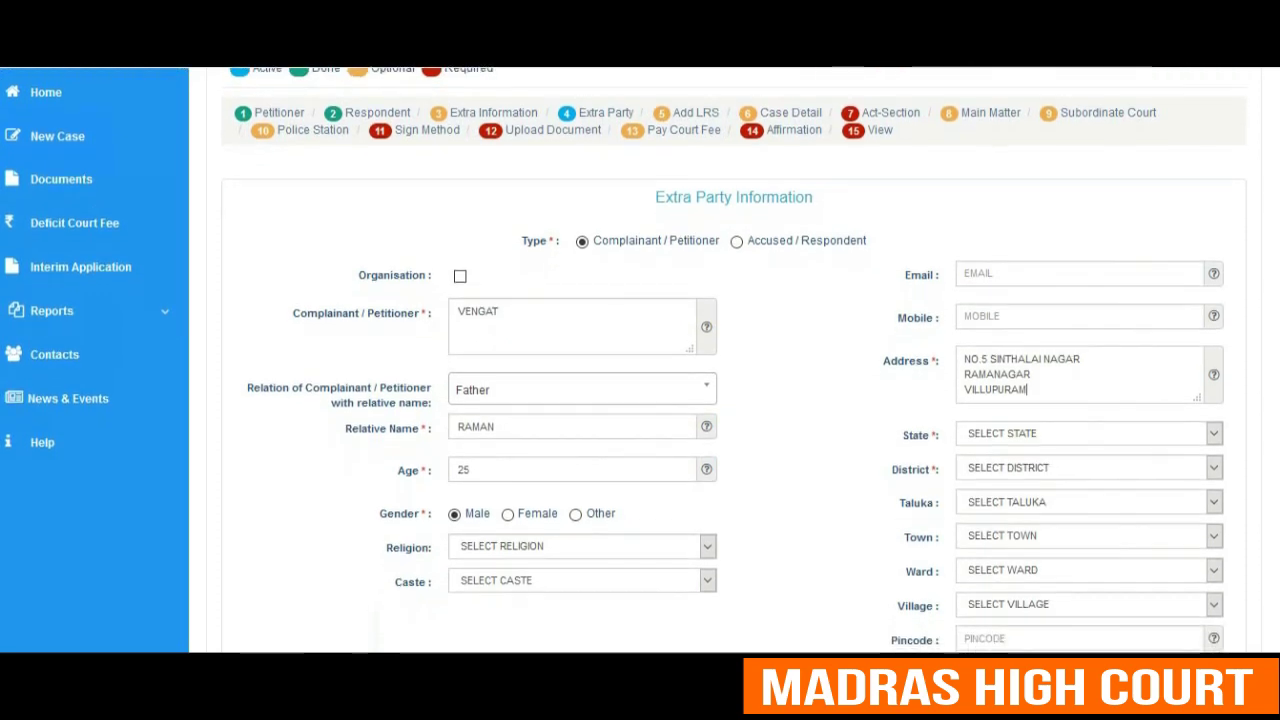
pyautogui.scroll(-1, 891, 563)
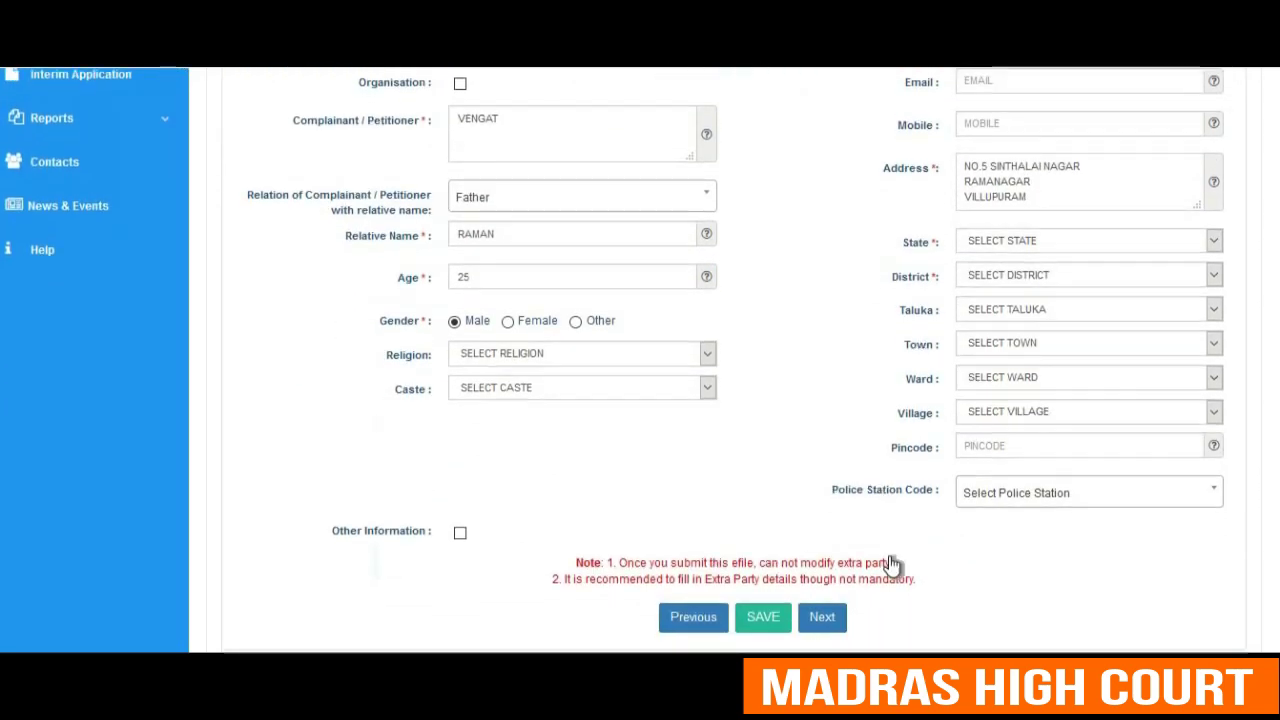
# - Save the extra party, give it state TAMIL NADU and district CHENNAI, and save again
pyautogui.click(748, 620)
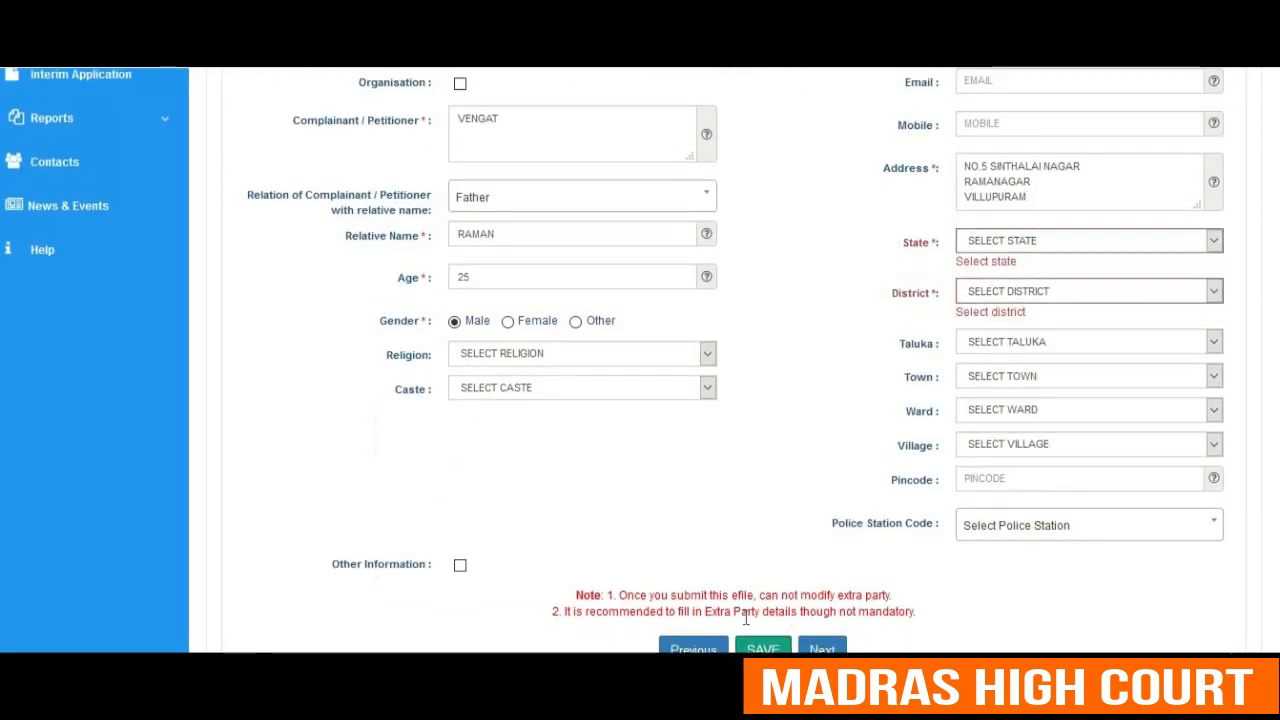
pyautogui.scroll(4, 1265, 280)
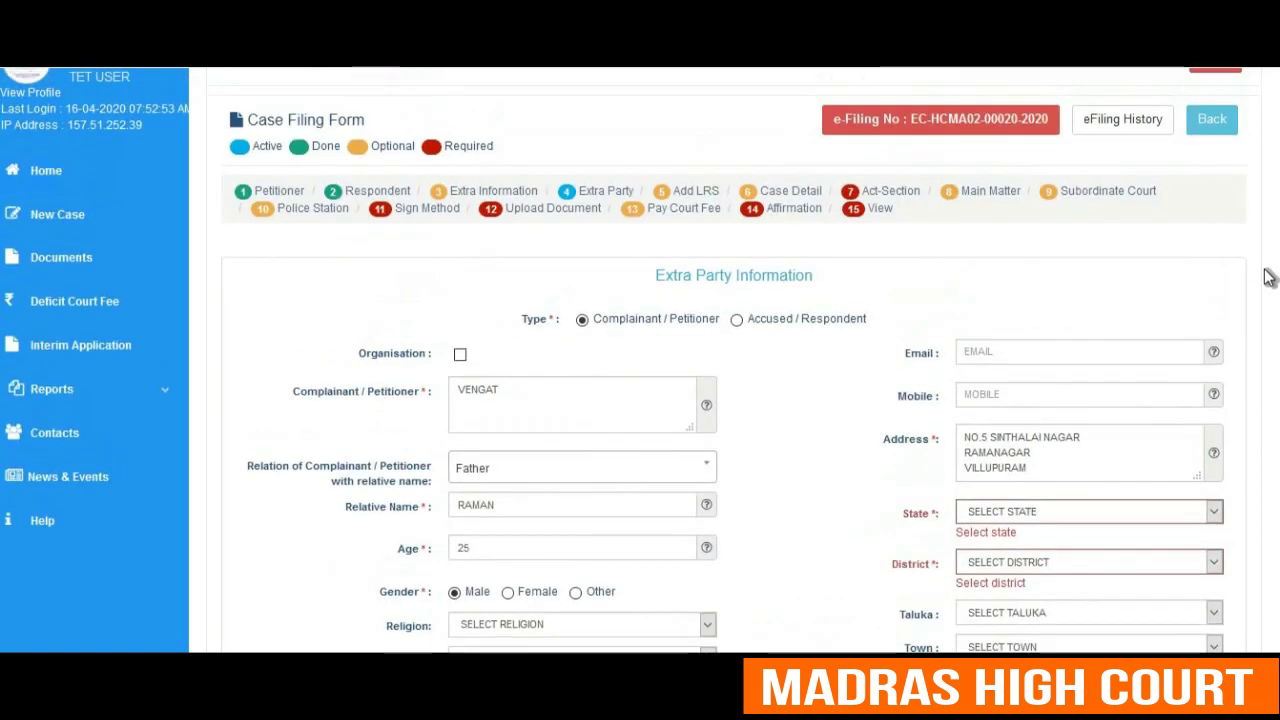
pyautogui.click(1104, 507)
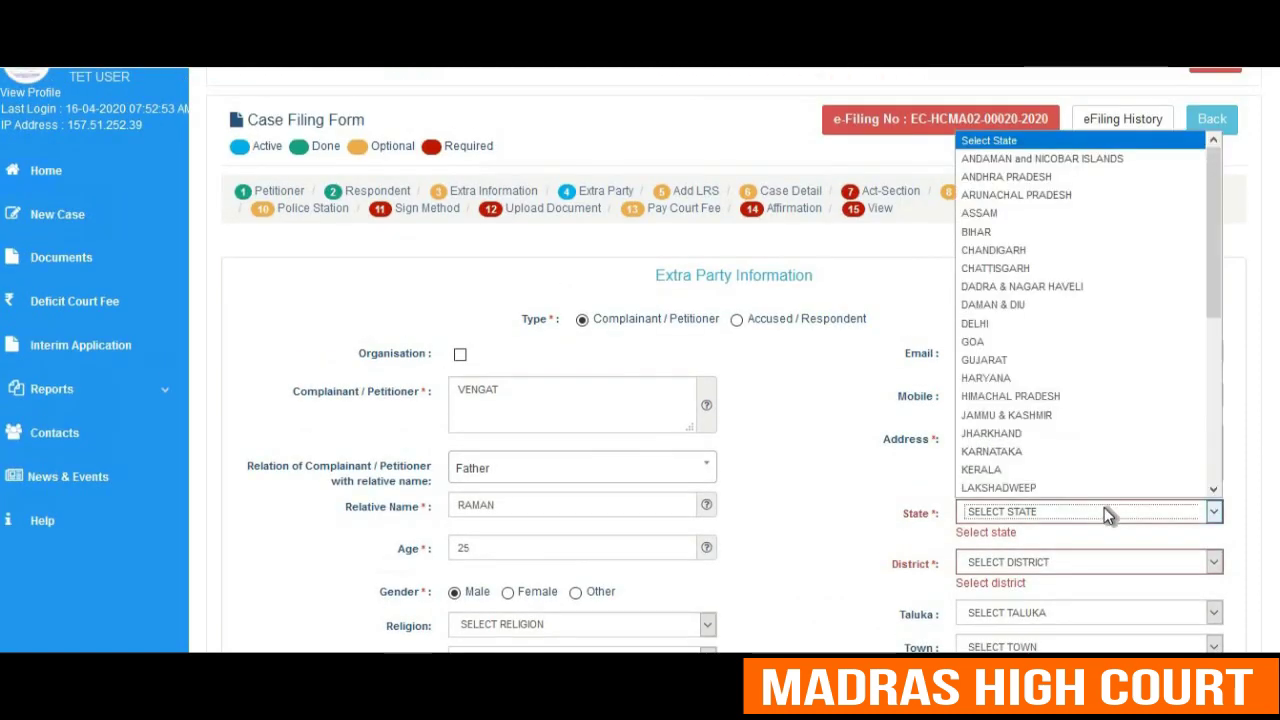
pyautogui.press('t')
pyautogui.click(1104, 507)
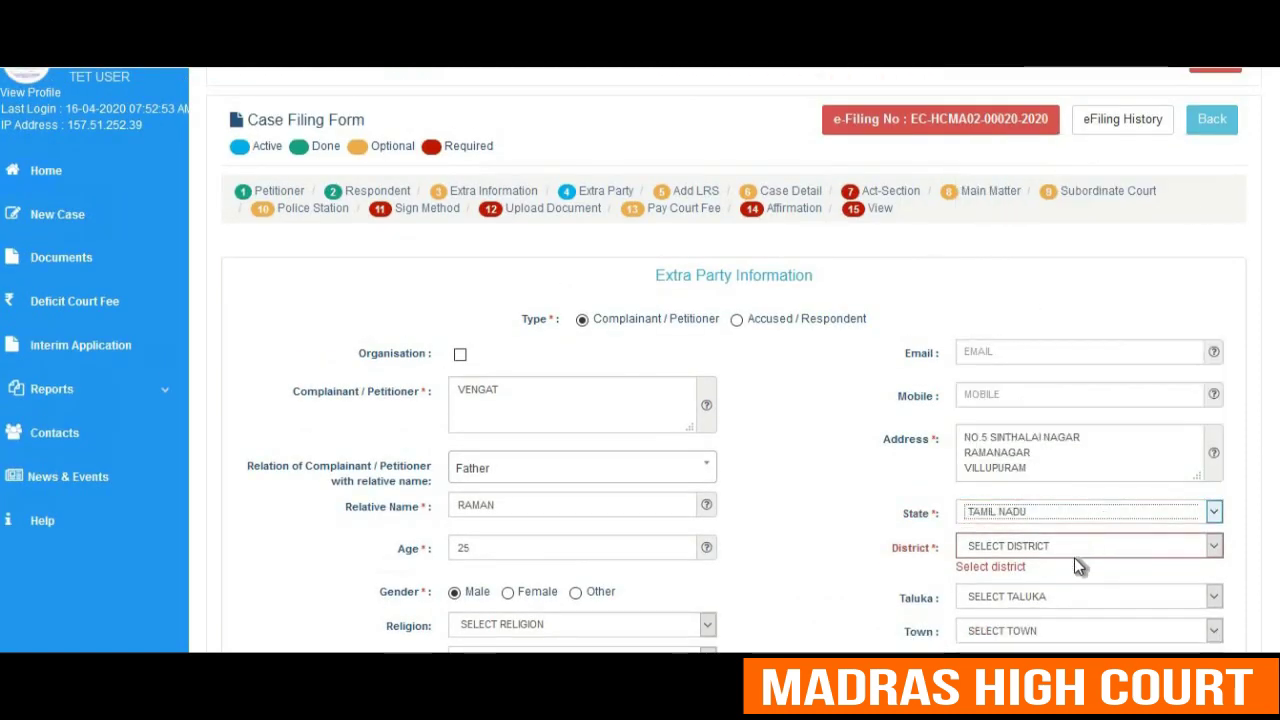
pyautogui.click(1074, 557)
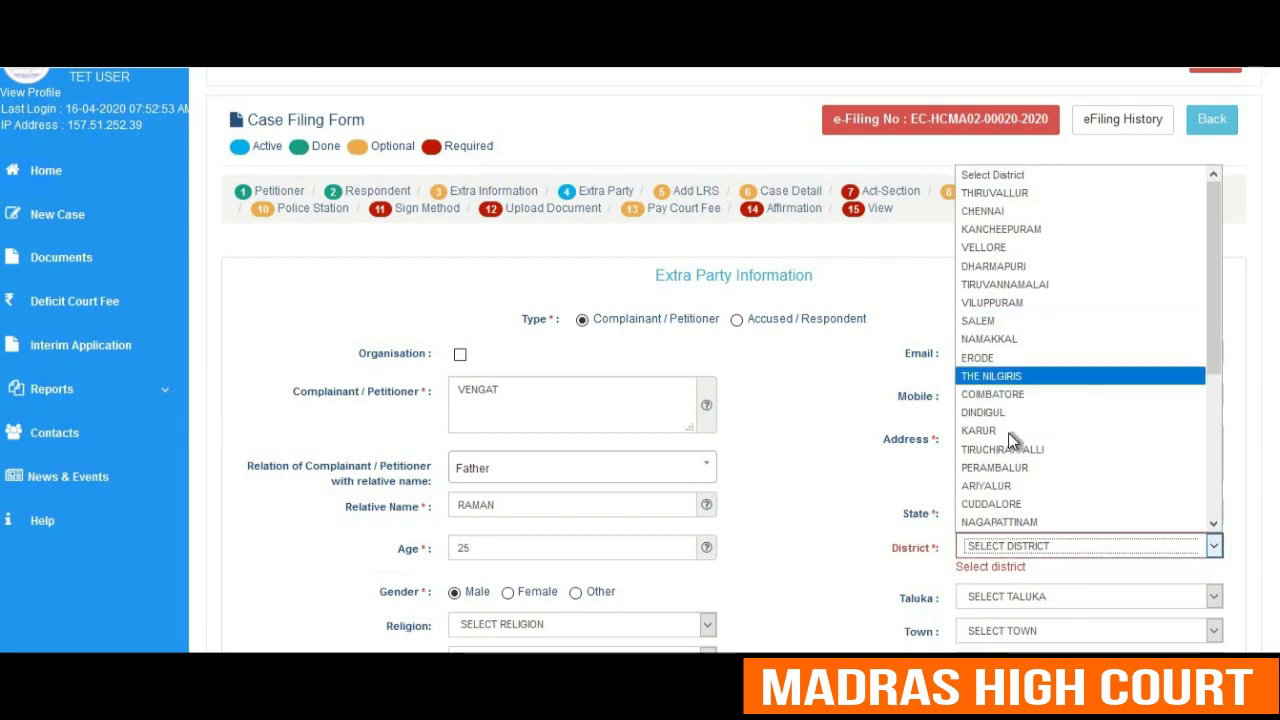
pyautogui.click(1036, 213)
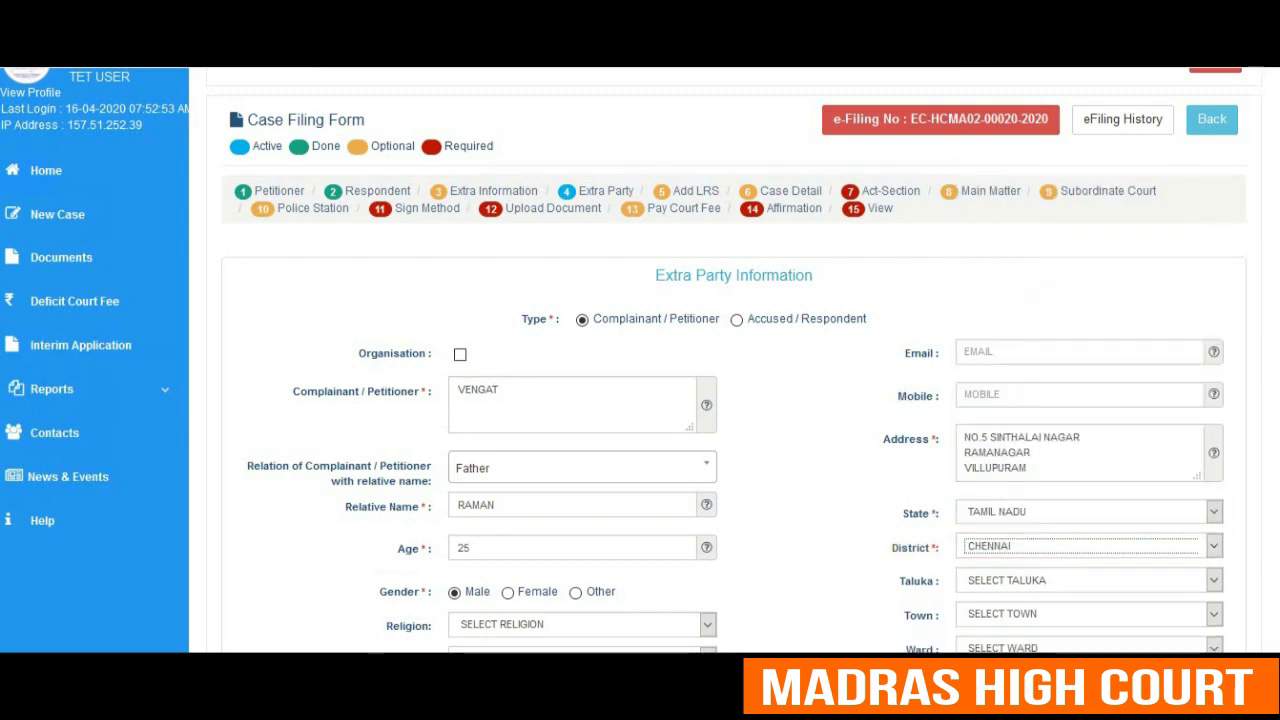
pyautogui.scroll(-3, 1036, 213)
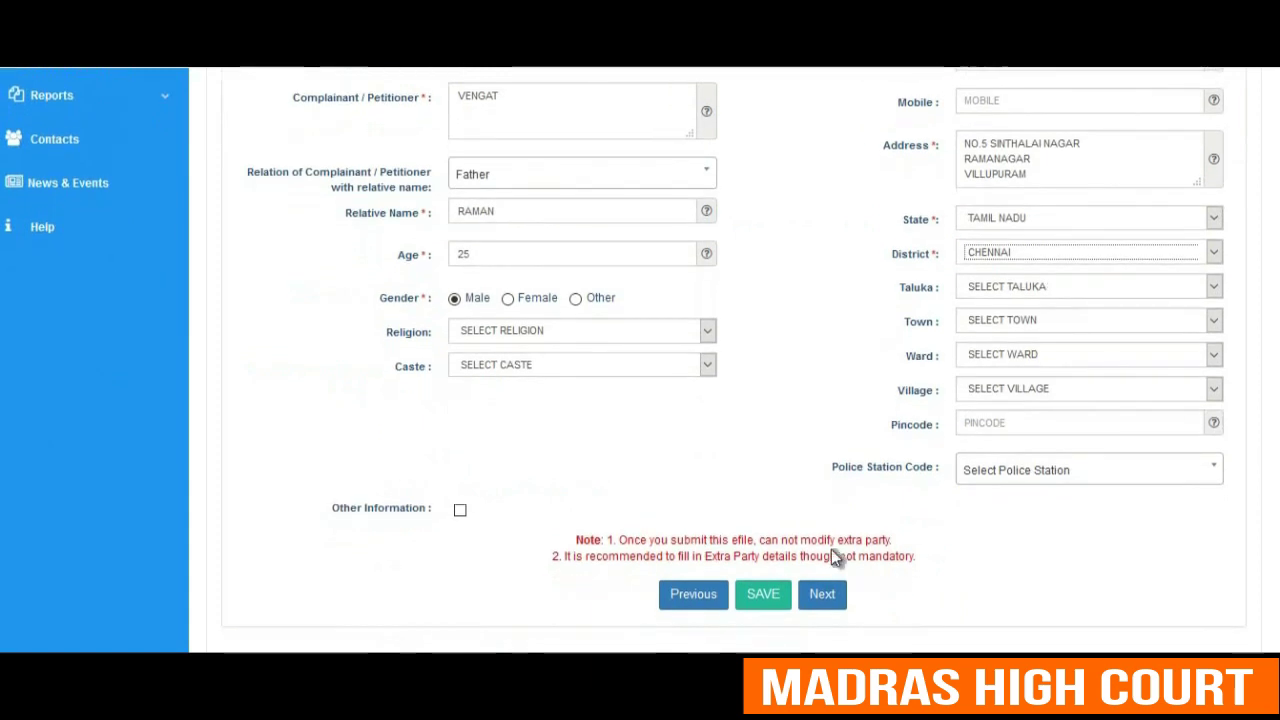
pyautogui.click(763, 605)
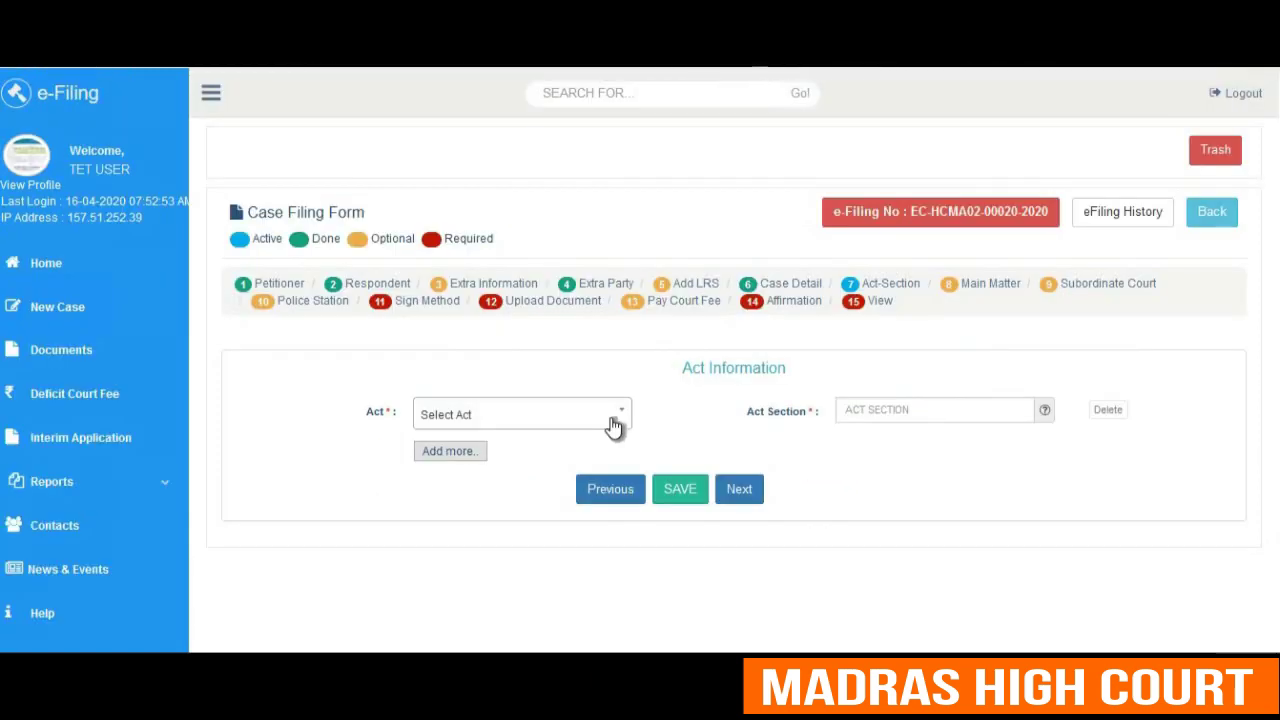
# - Save Indian Penal Code, 1860 section 302 as the act and add a second act row
pyautogui.click(614, 426)
pyautogui.write('ind')
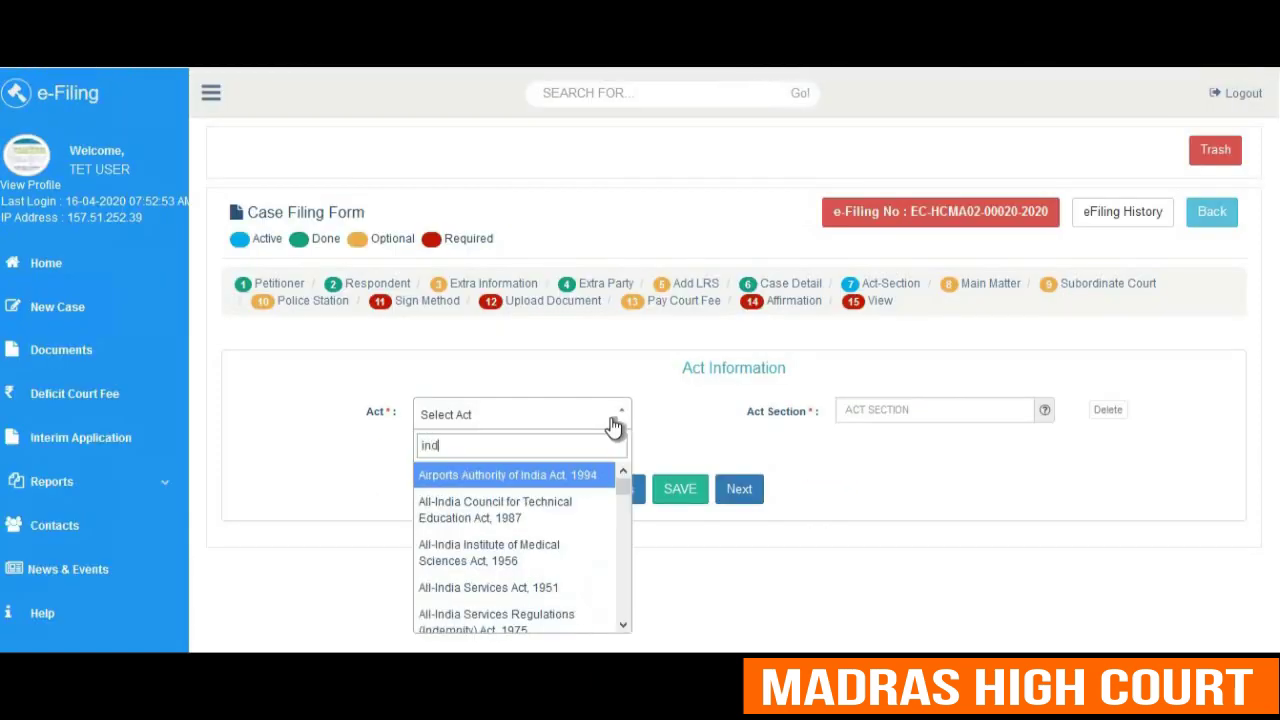
pyautogui.write('ian p')
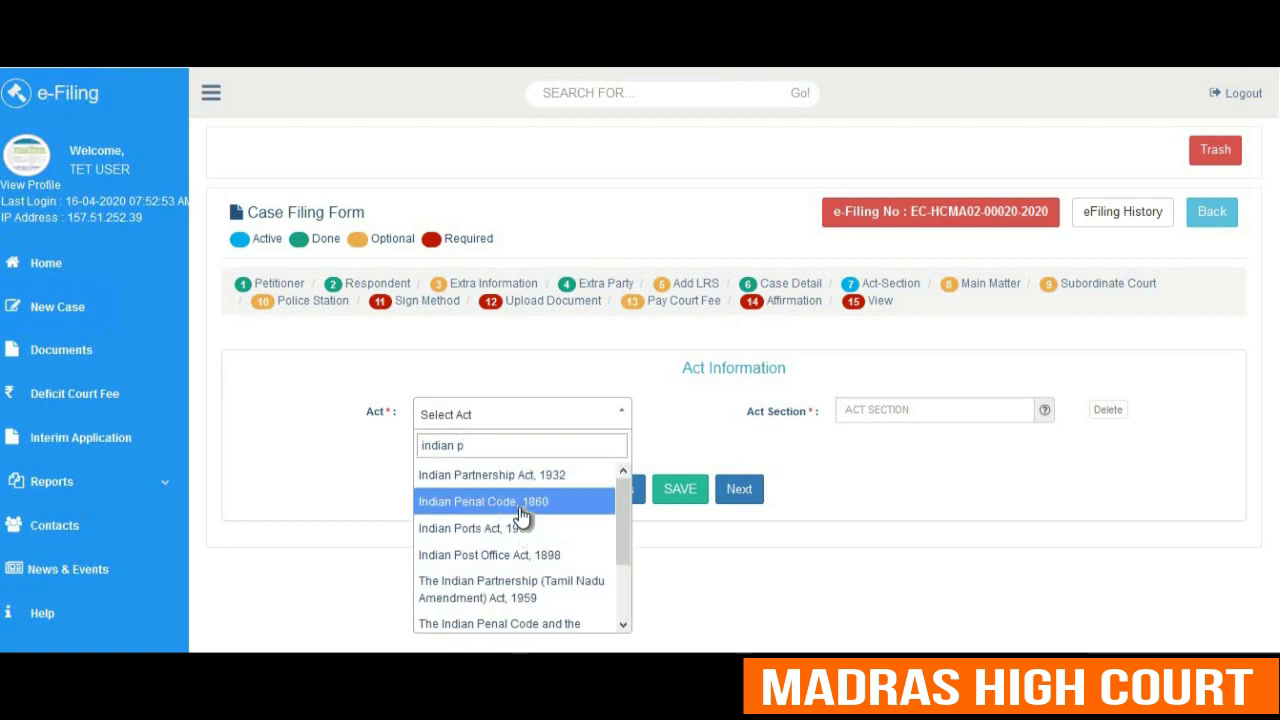
pyautogui.write('ena')
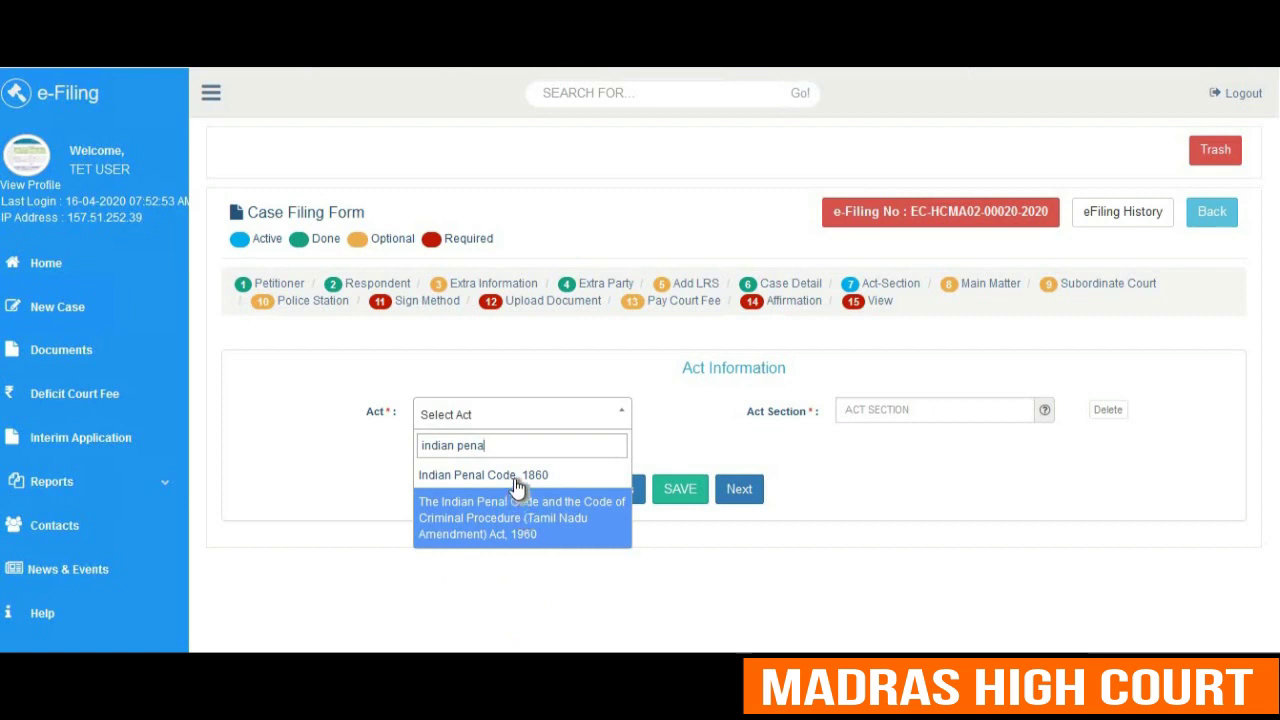
pyautogui.click(514, 476)
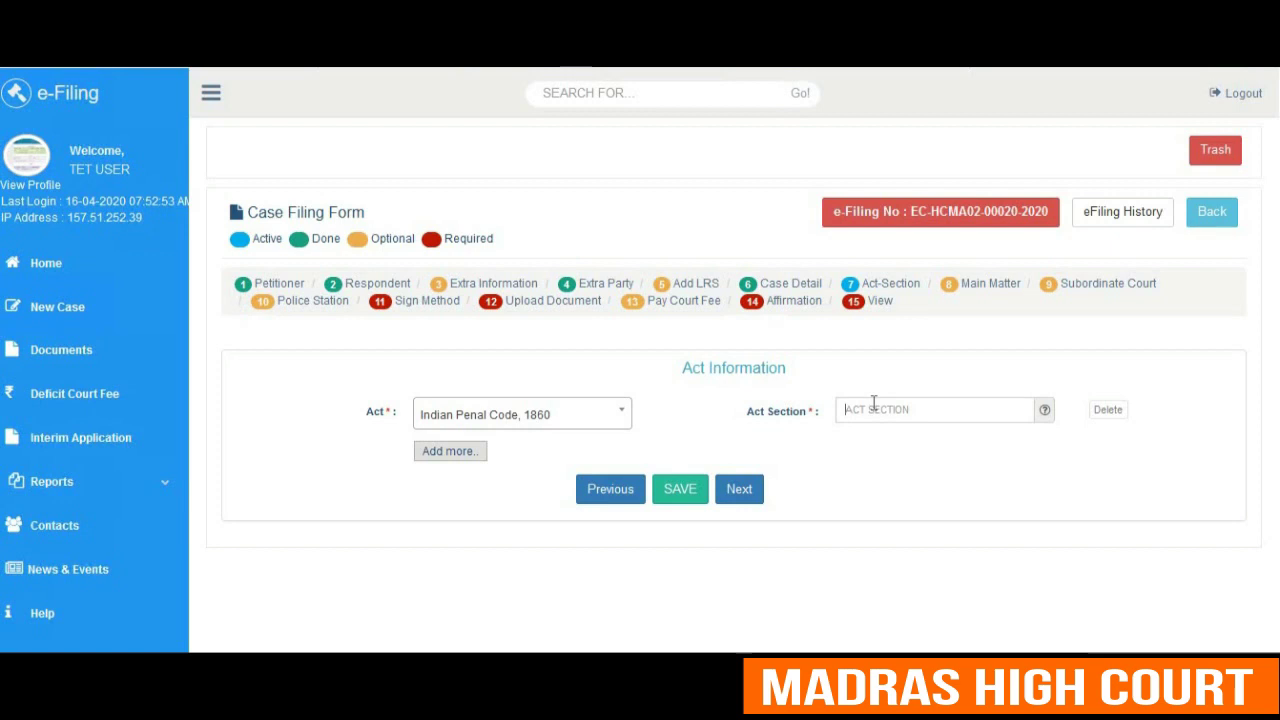
pyautogui.write('312')
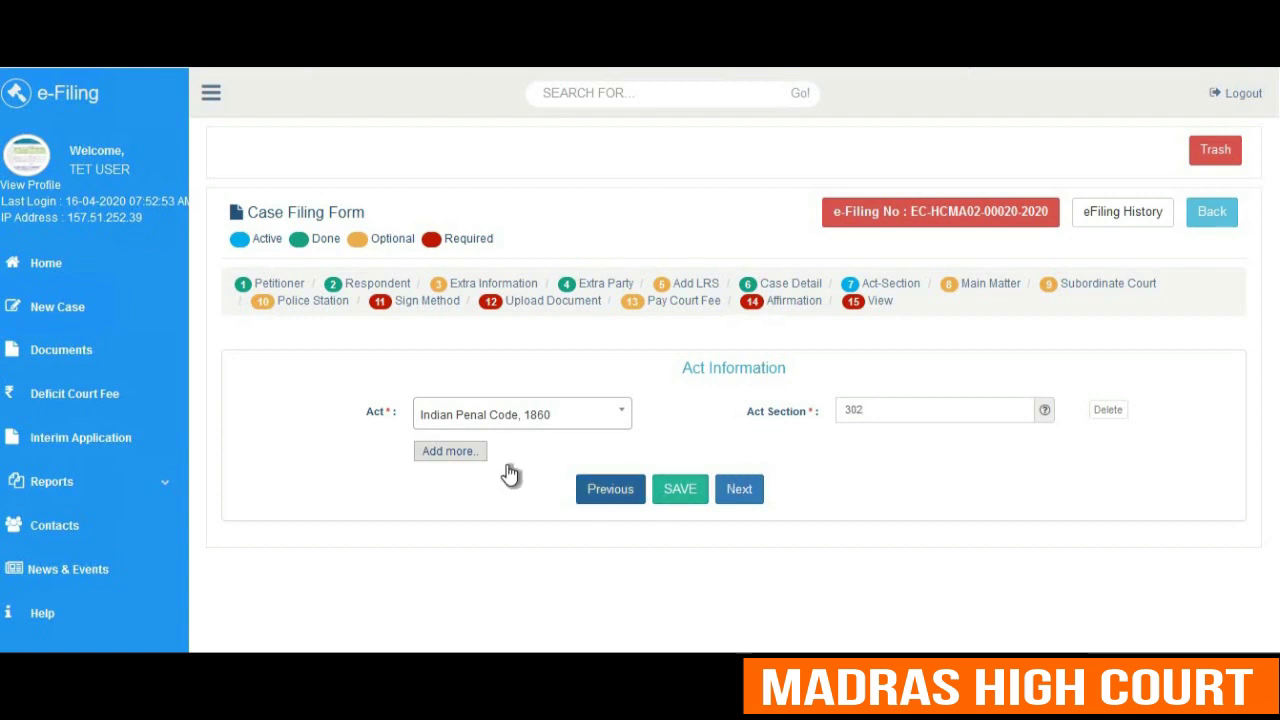
pyautogui.click(680, 492)
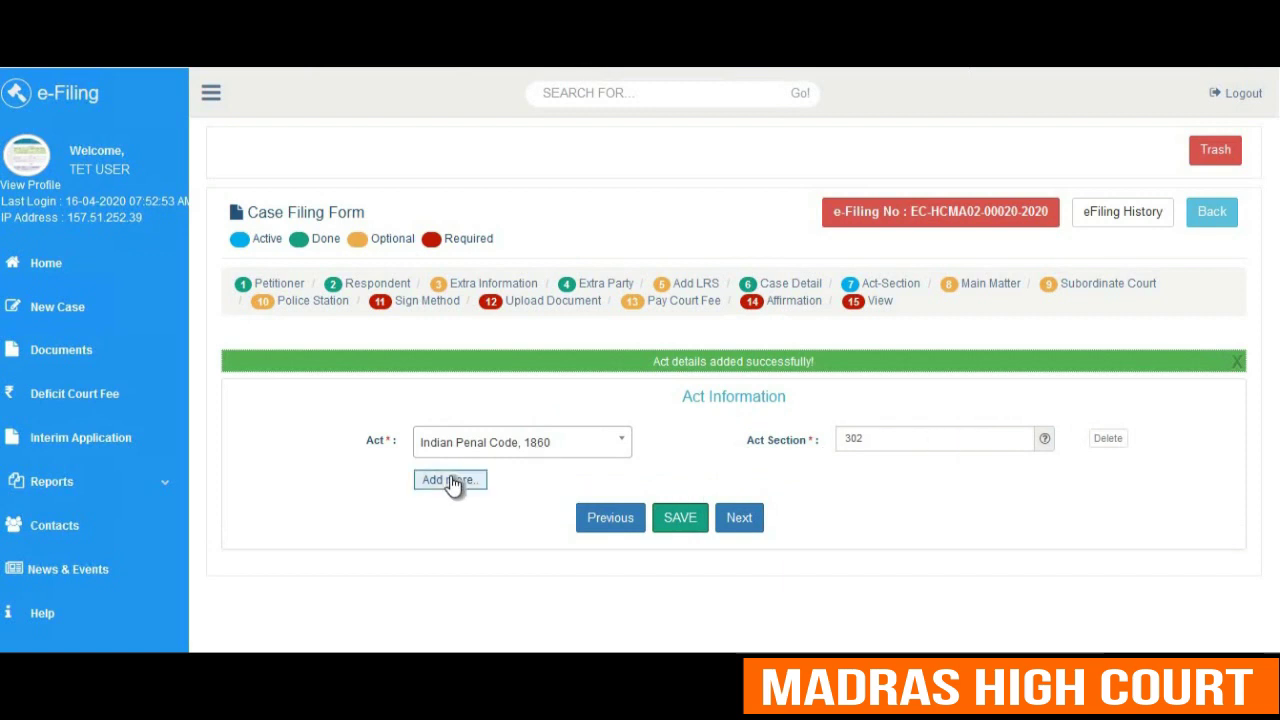
pyautogui.click(451, 481)
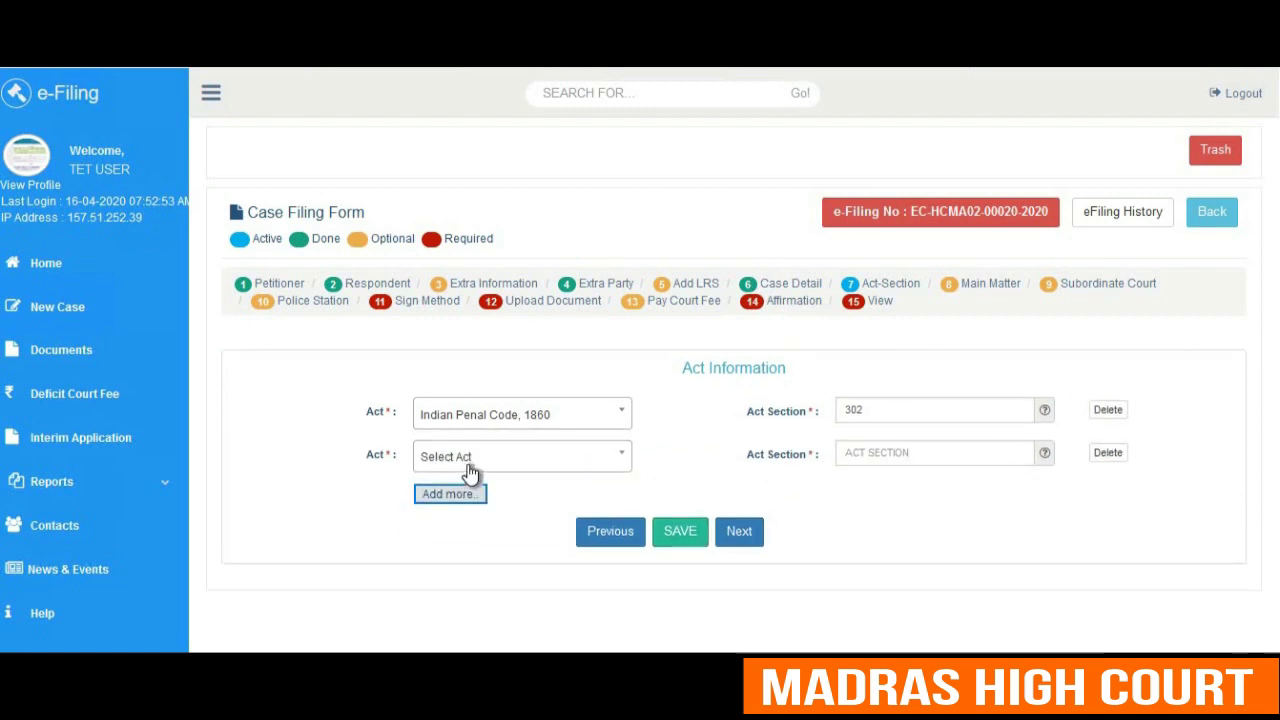
# - Save Indian Penal Code, 1860 section 320 in the second act row and proceed to Main Matter
pyautogui.click(470, 472)
pyautogui.write('indi')
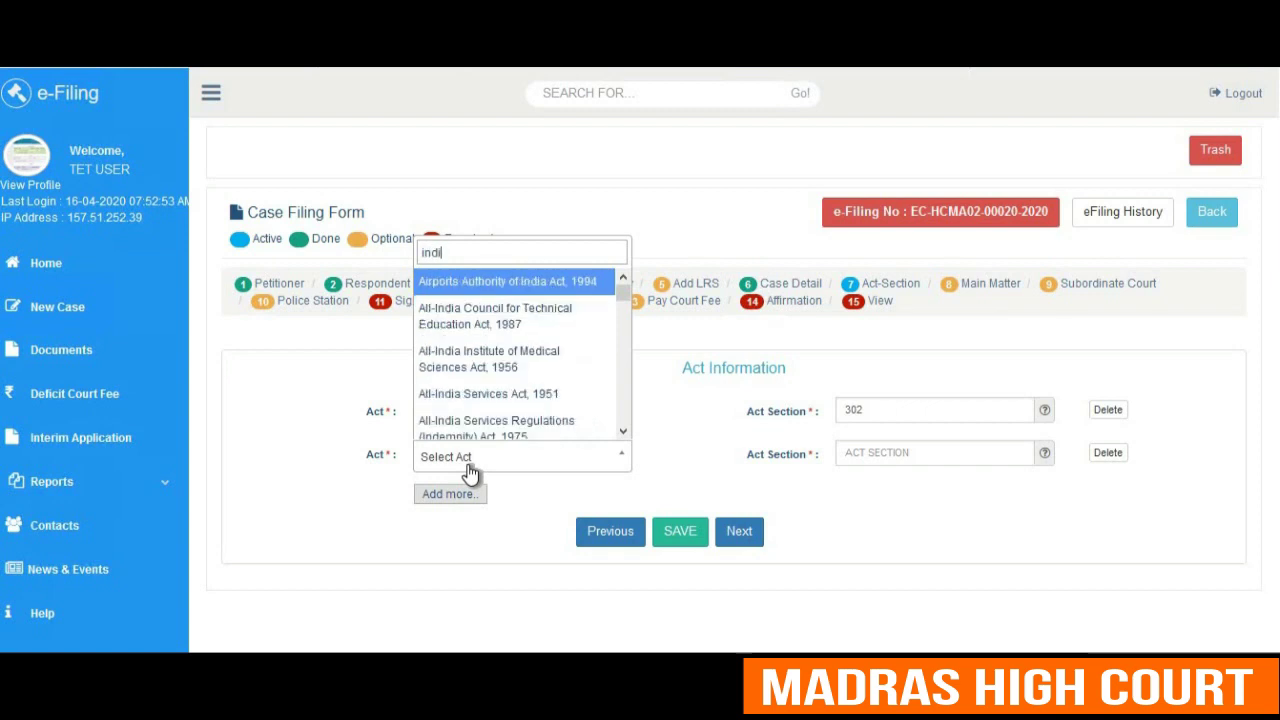
pyautogui.write('an pen')
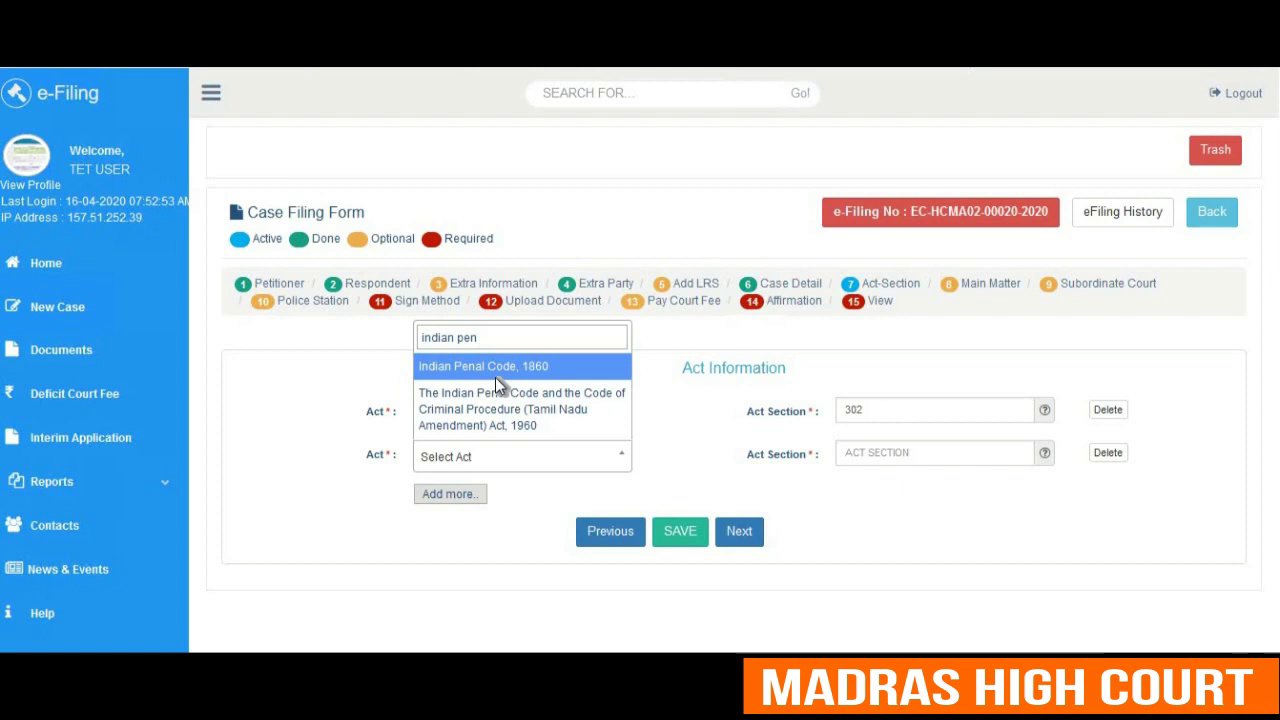
pyautogui.click(496, 372)
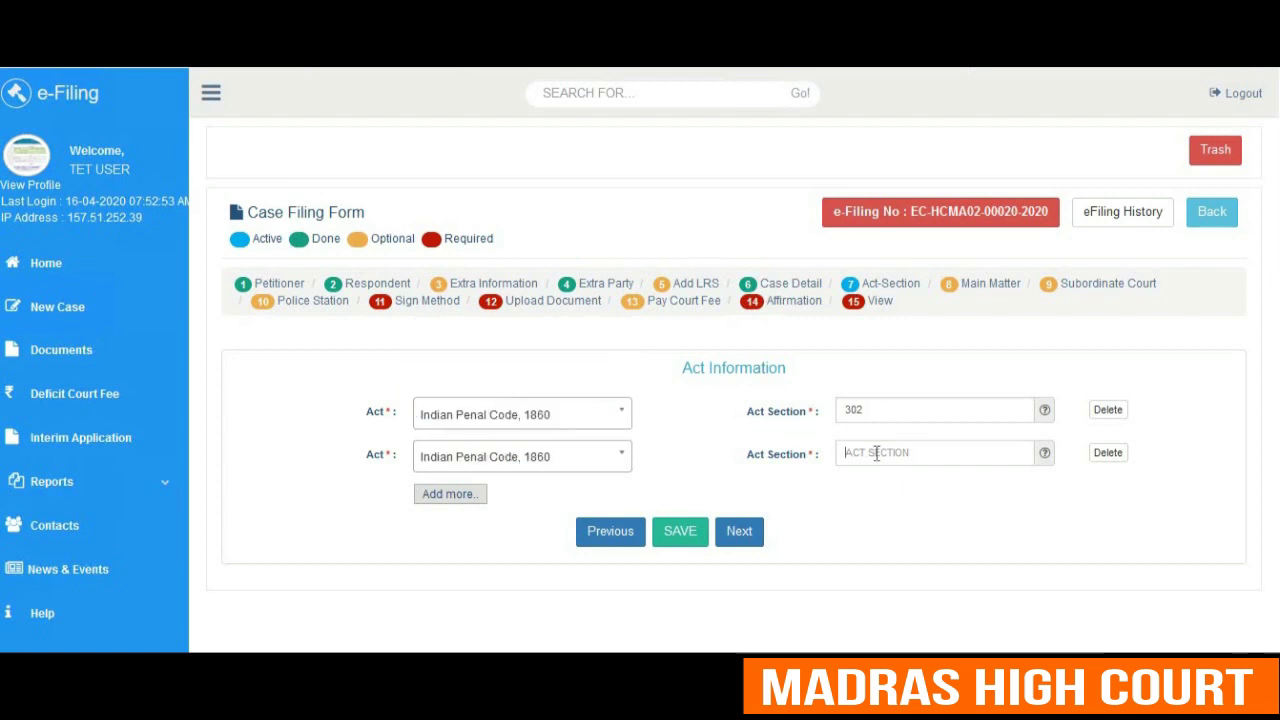
pyautogui.click(876, 453)
pyautogui.write('320')
pyautogui.click(670, 524)
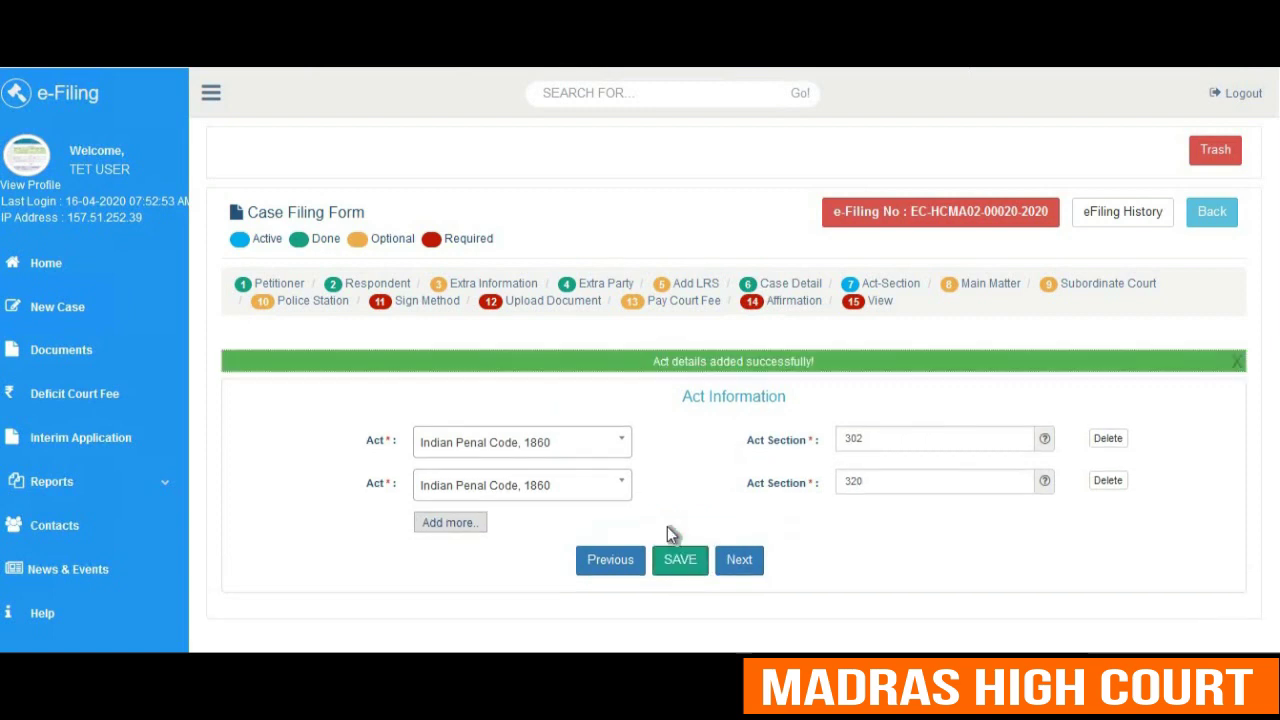
pyautogui.click(750, 566)
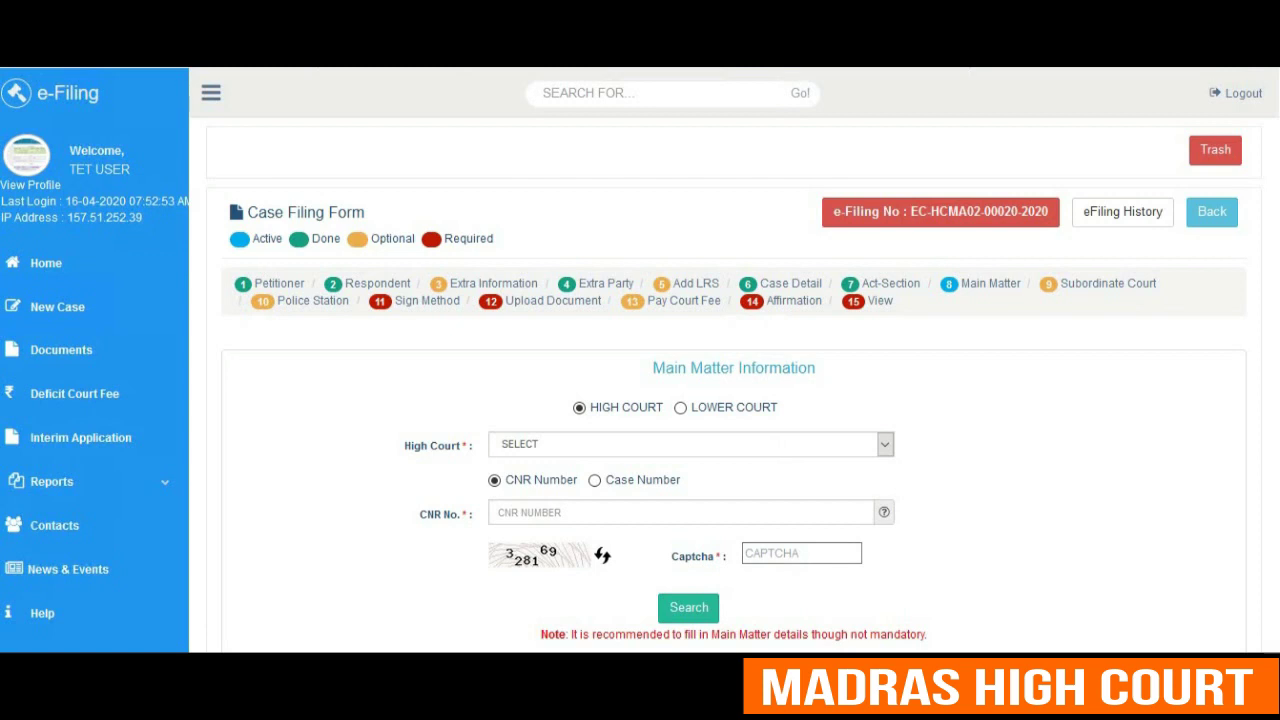
# - Skip the empty Main Matter page to reach the Subordinate Court Information form
pyautogui.scroll(-3, 966, 250)
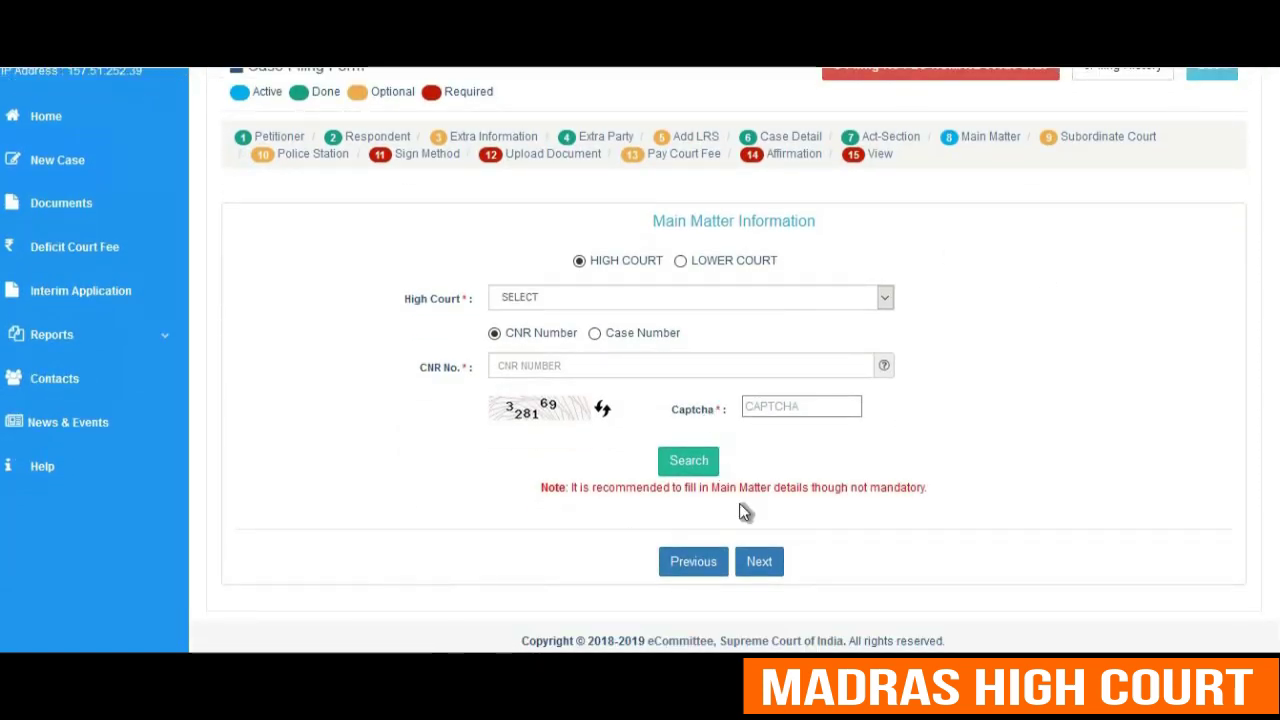
pyautogui.click(758, 563)
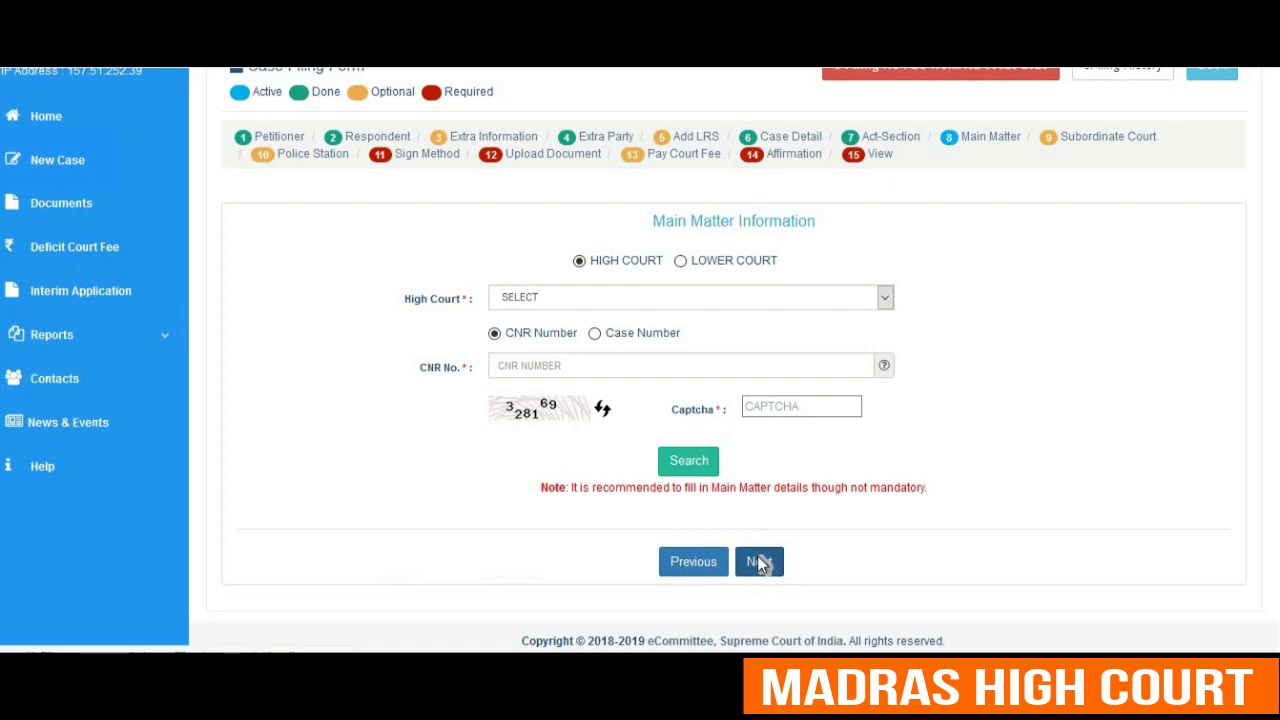
pyautogui.click(633, 484)
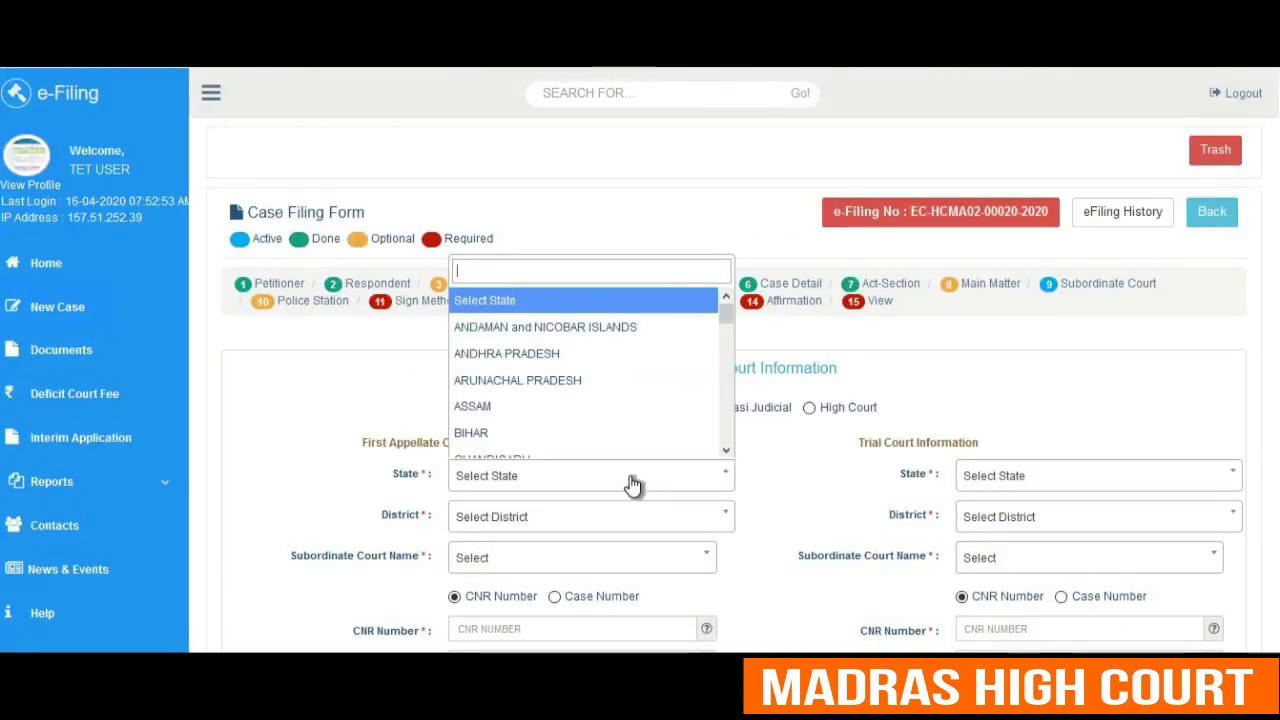
# - Set First Appellate Court to TAMIL NADU, CHENNAI, PRINCIPAL JUDGE, CITY CIVIL COURT, CHENNAI
pyautogui.write('ta')
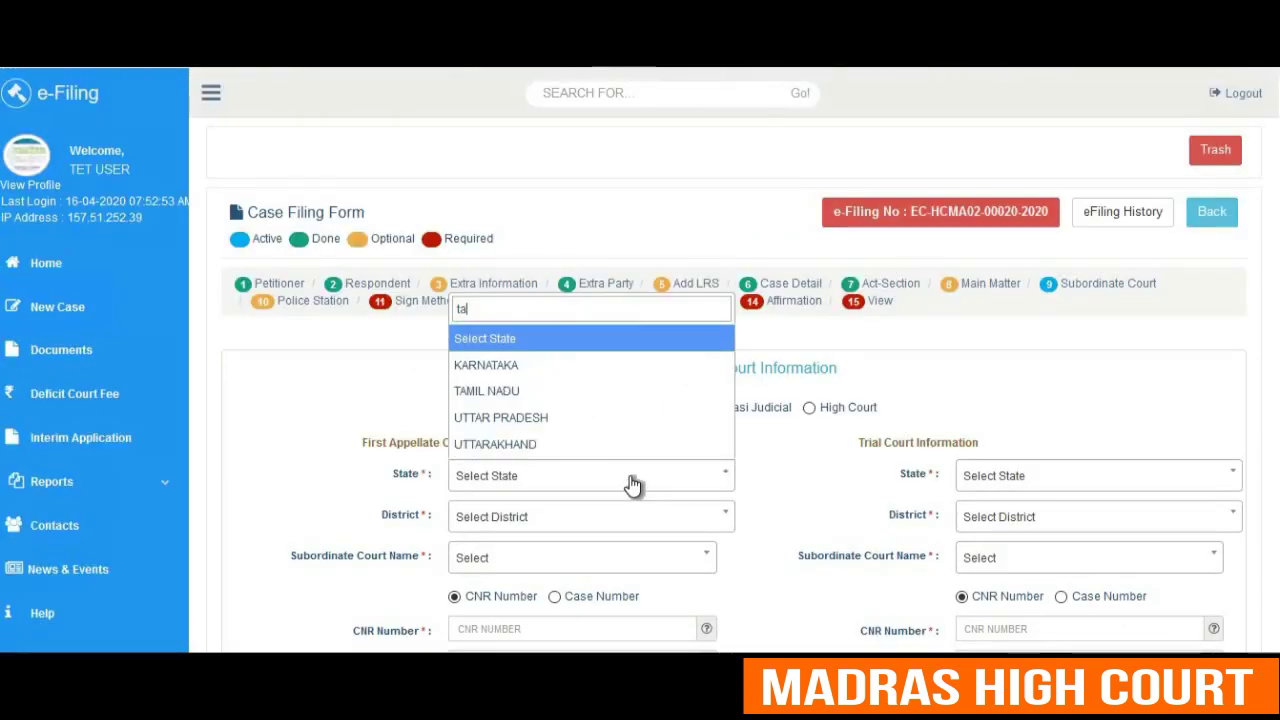
pyautogui.click(558, 391)
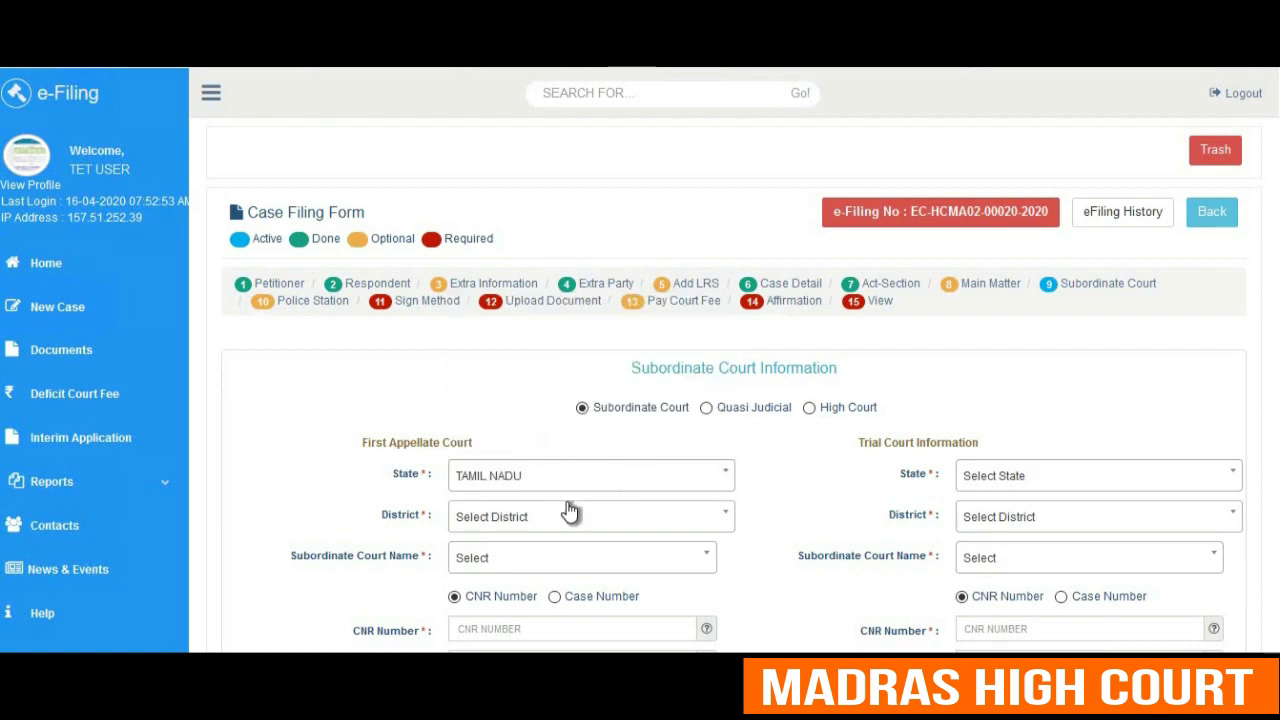
pyautogui.click(566, 517)
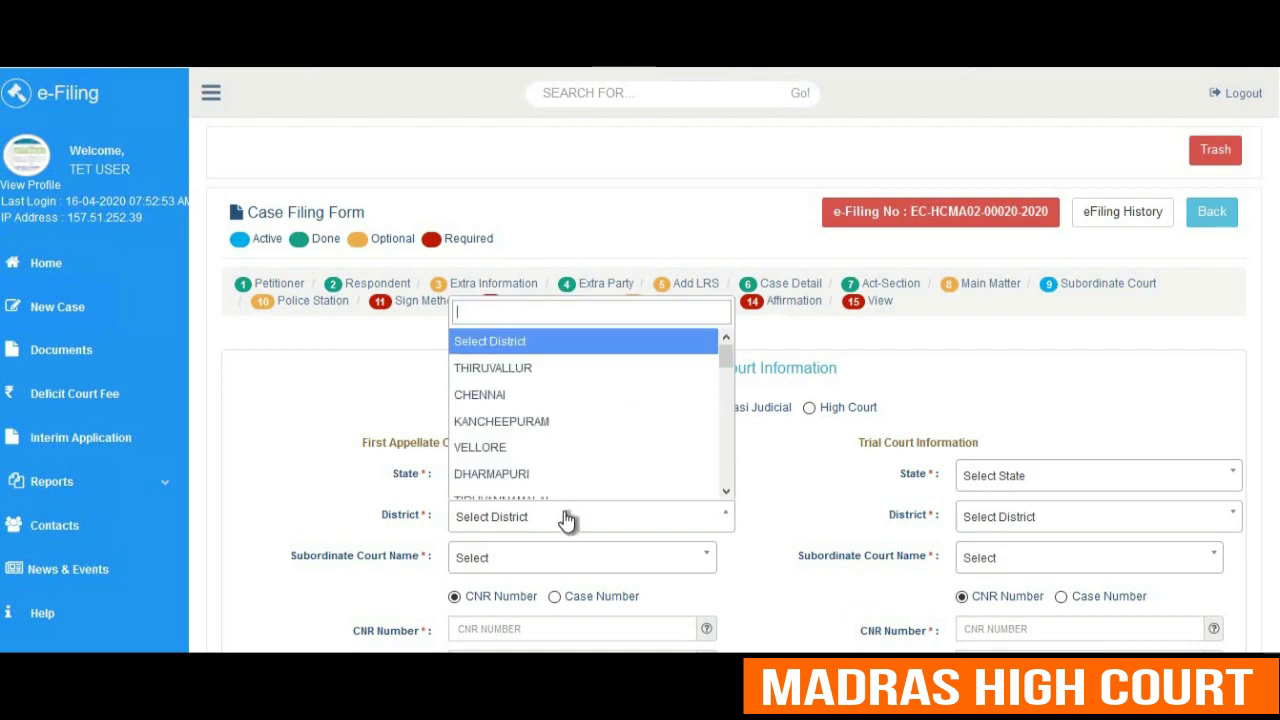
pyautogui.click(504, 400)
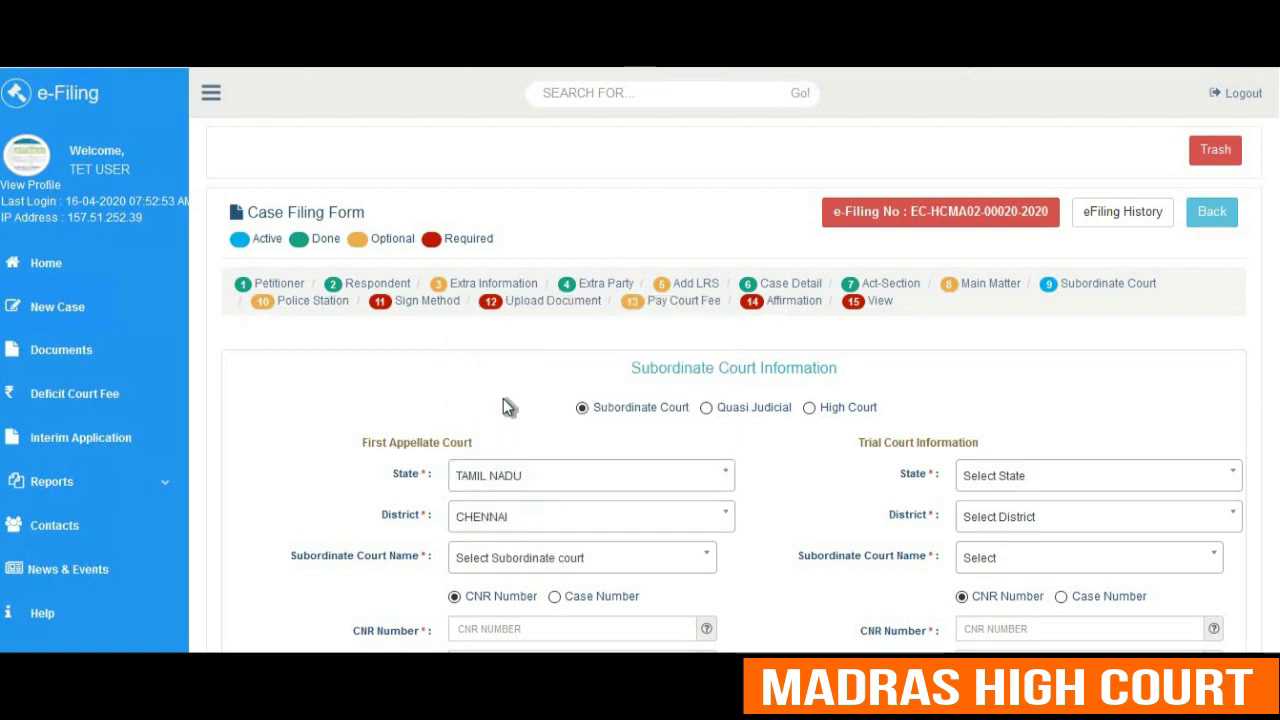
pyautogui.click(597, 572)
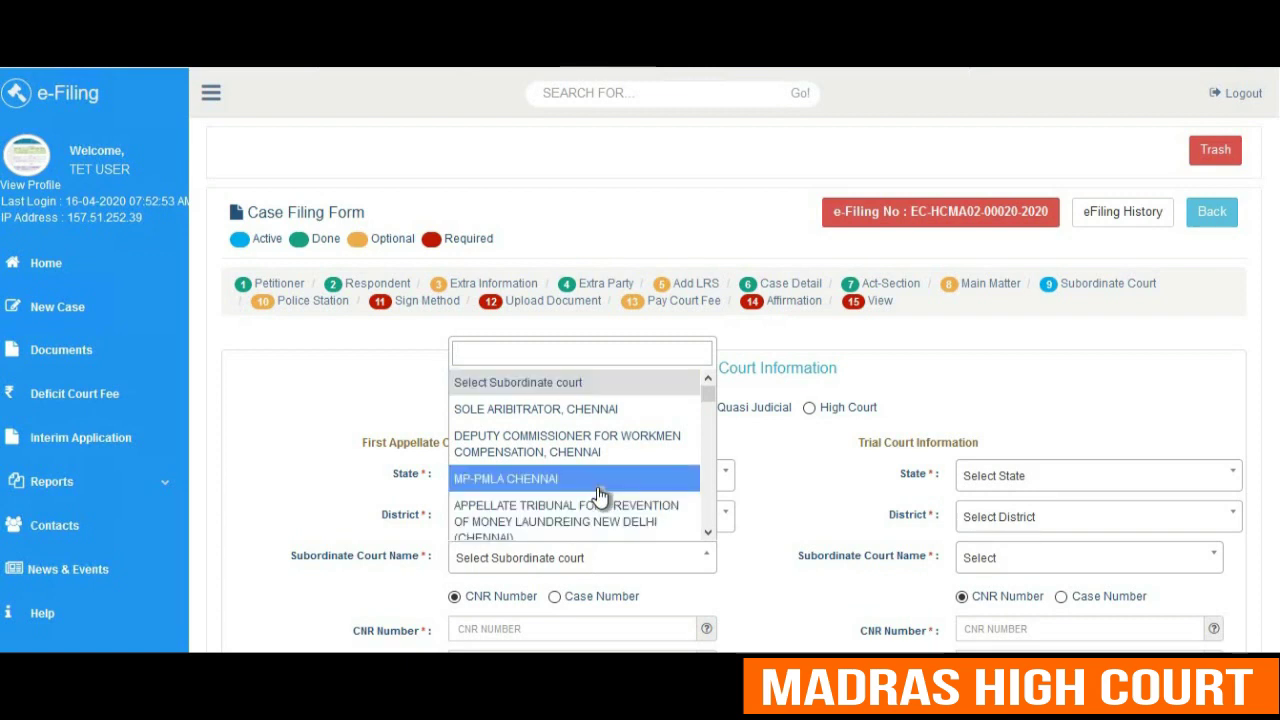
pyautogui.write('princi')
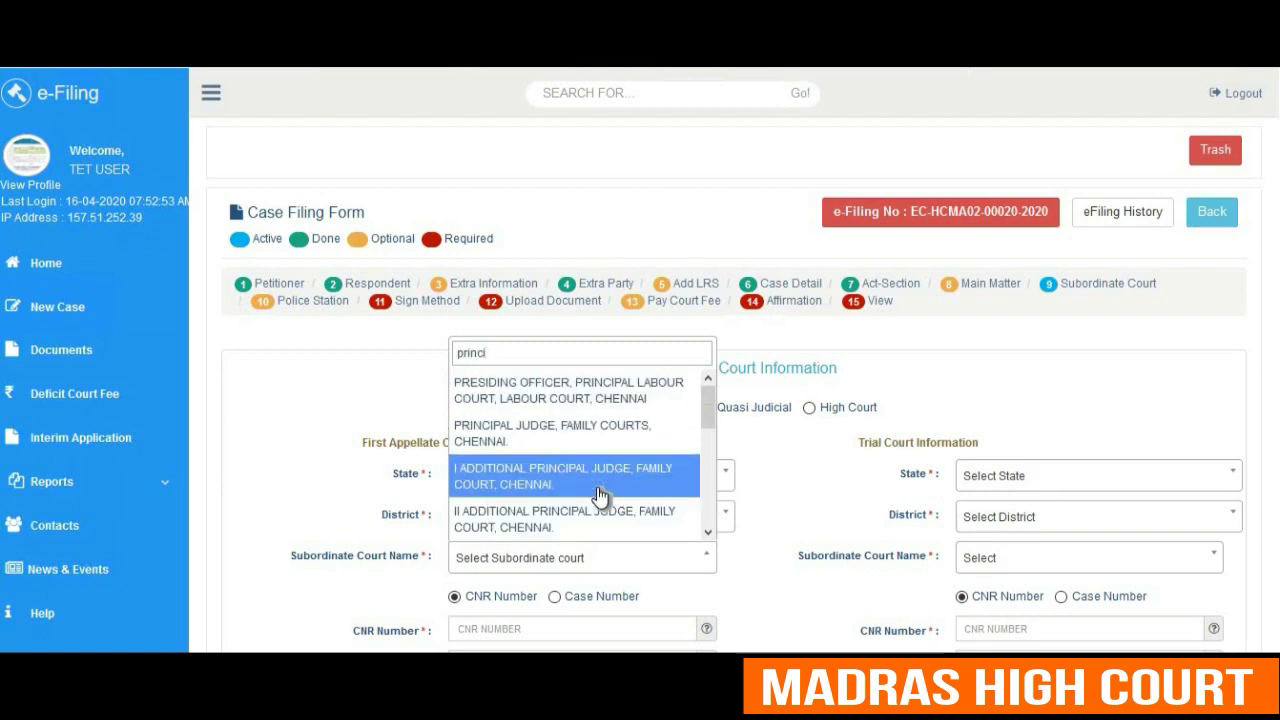
pyautogui.write('pal')
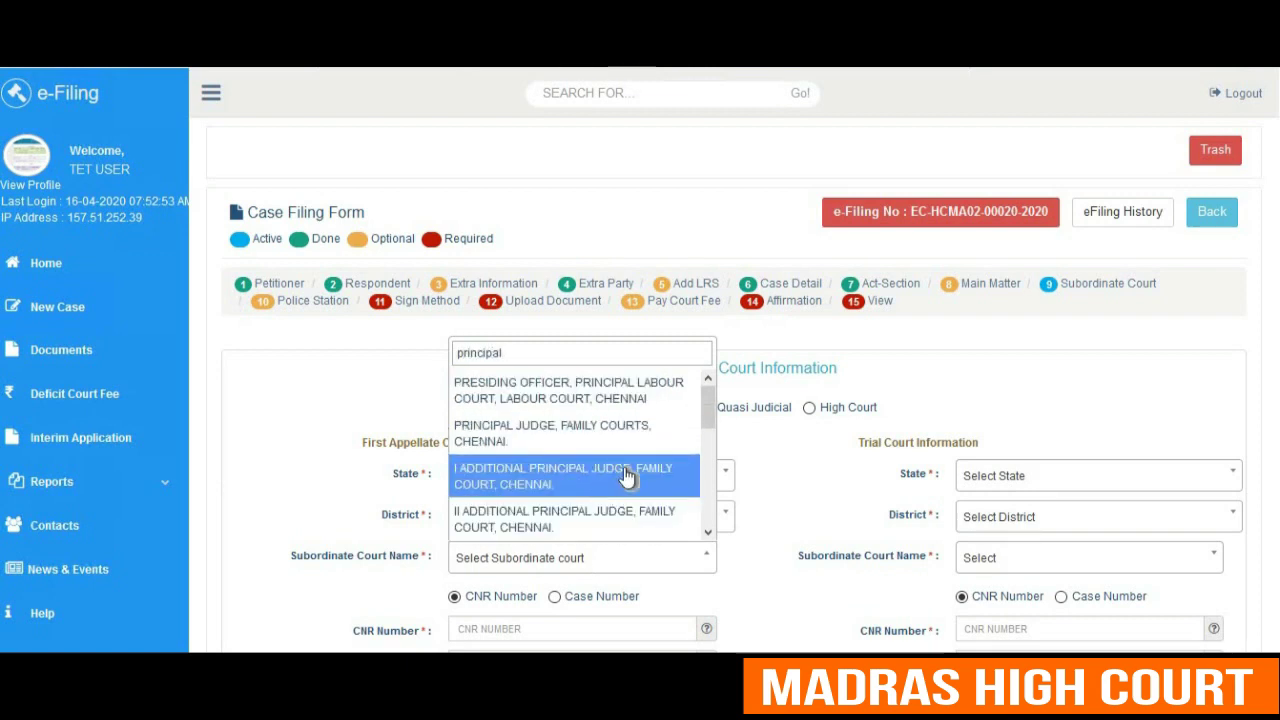
pyautogui.moveTo(709, 412); pyautogui.dragTo(705, 521)
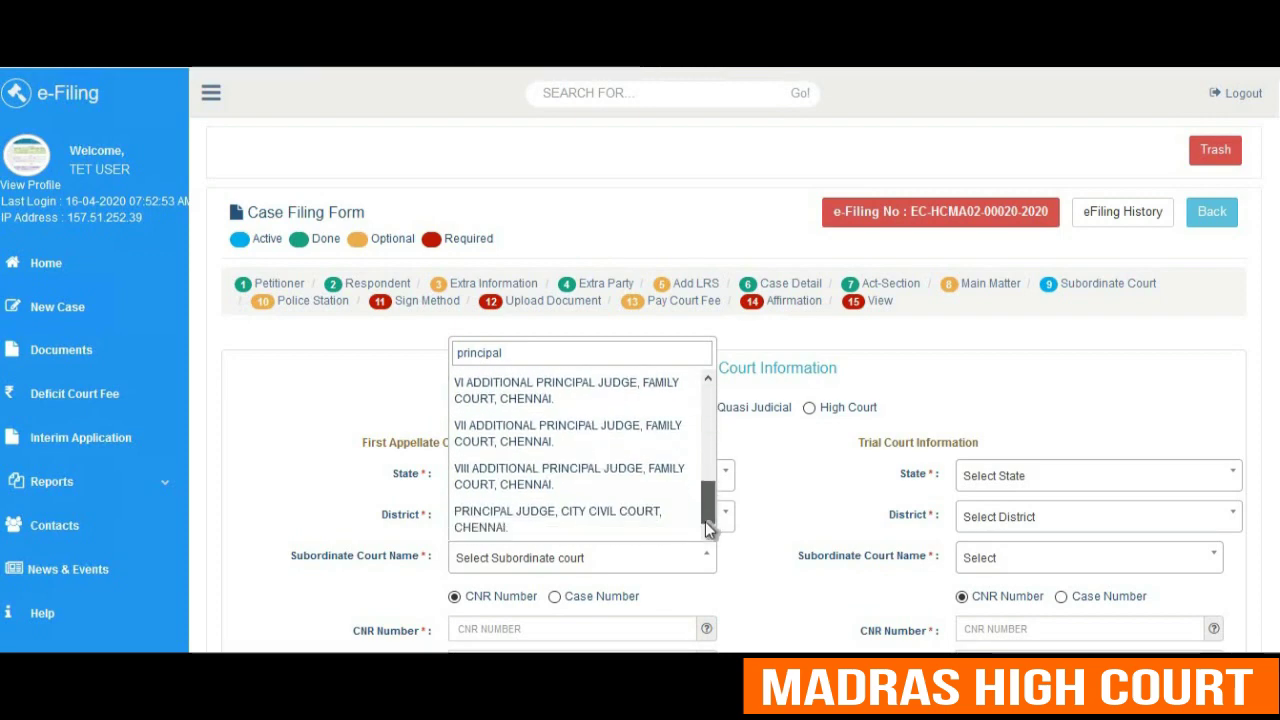
pyautogui.click(646, 532)
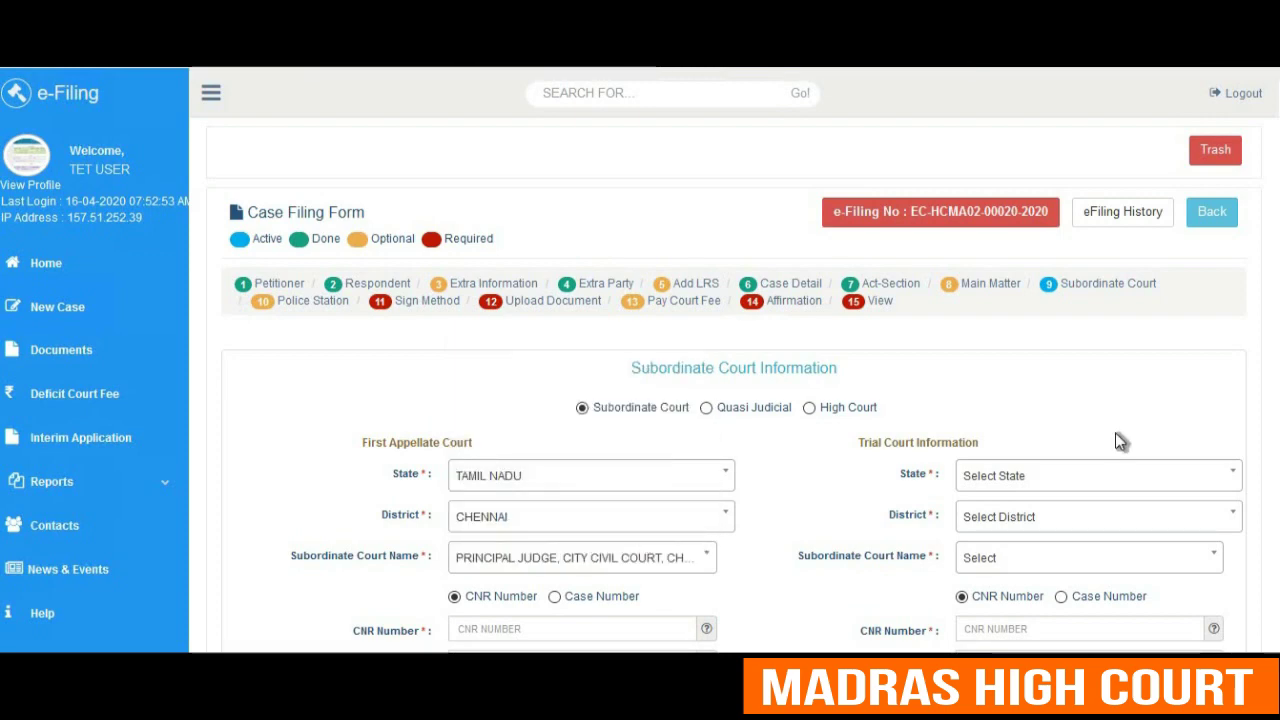
pyautogui.scroll(-2, 555, 340)
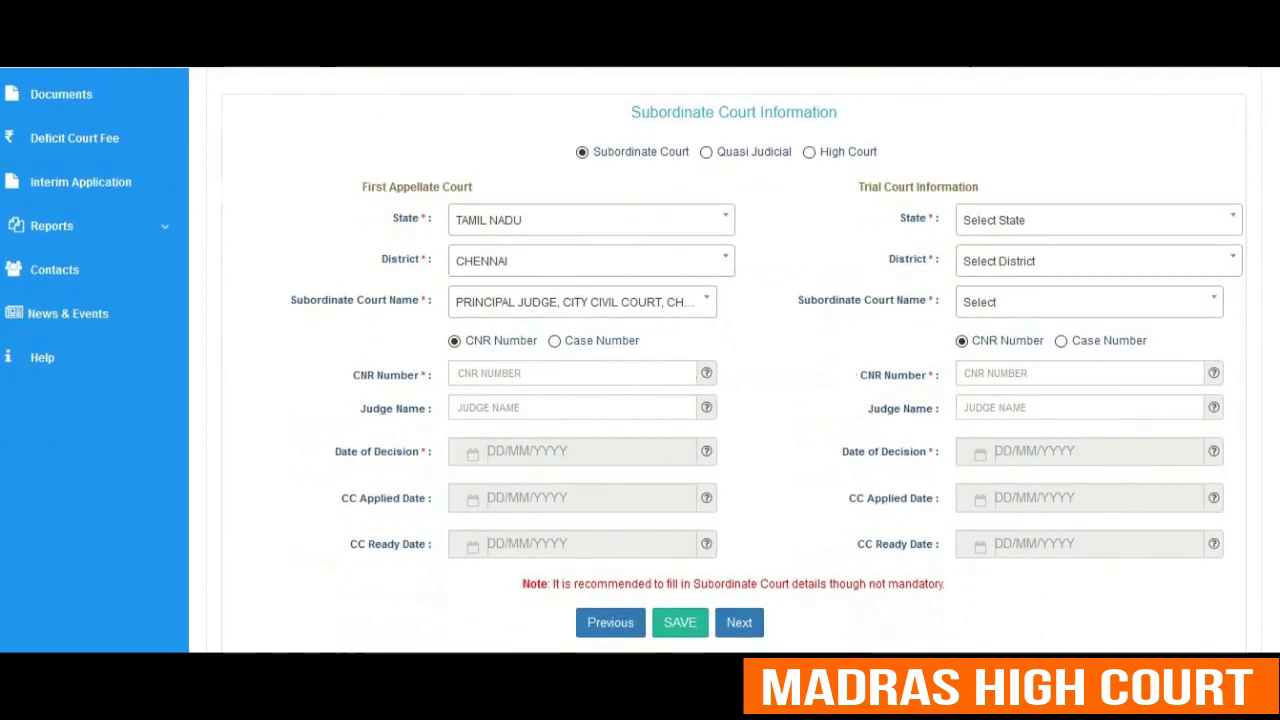
pyautogui.click(555, 330)
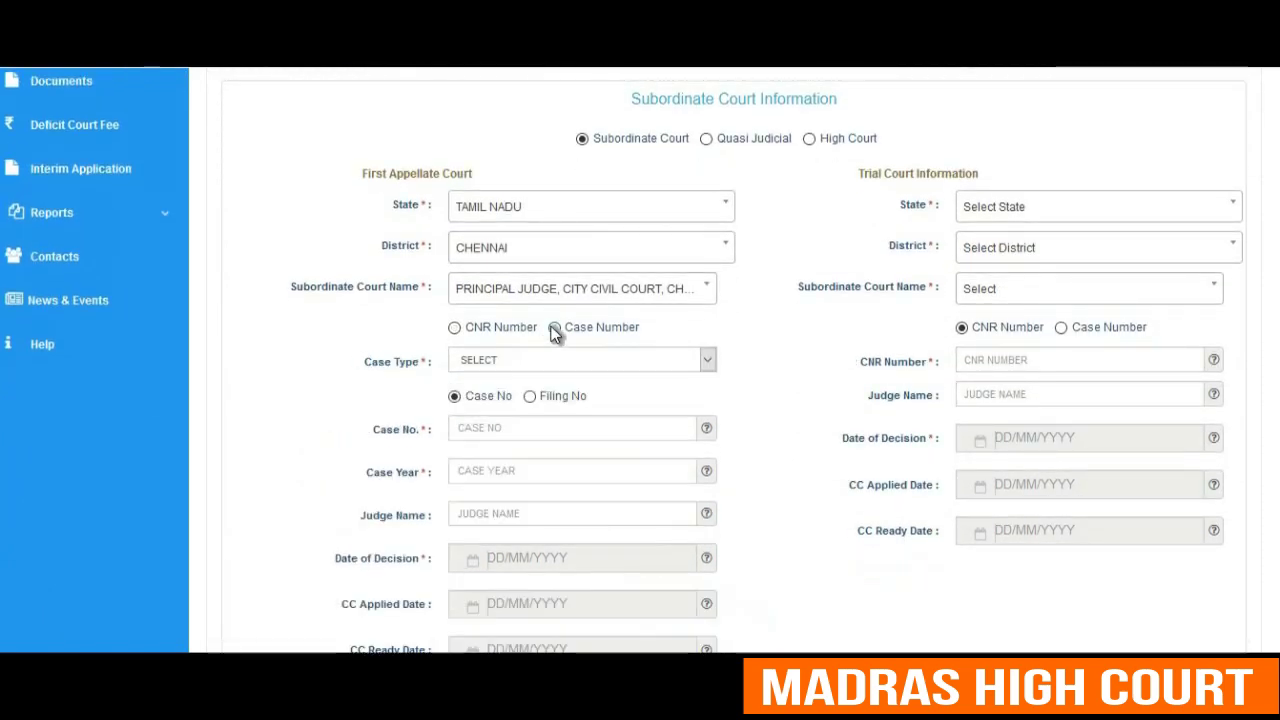
pyautogui.click(523, 360)
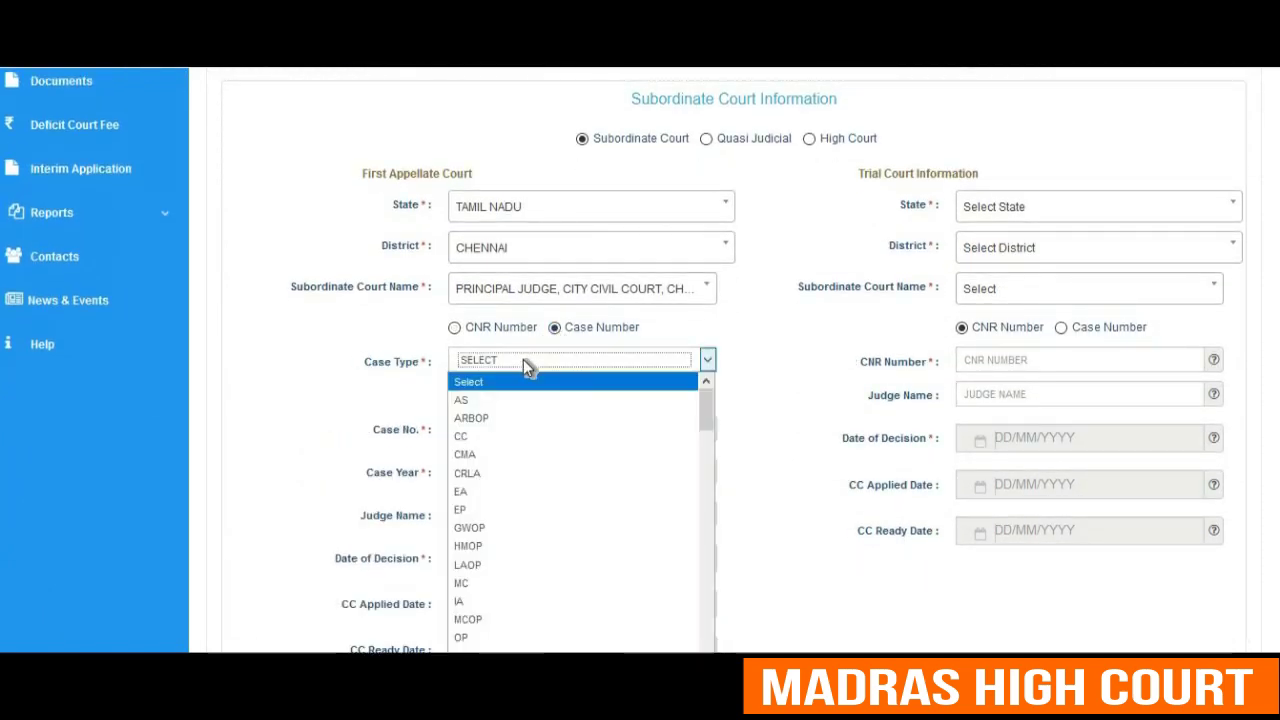
pyautogui.write('cr')
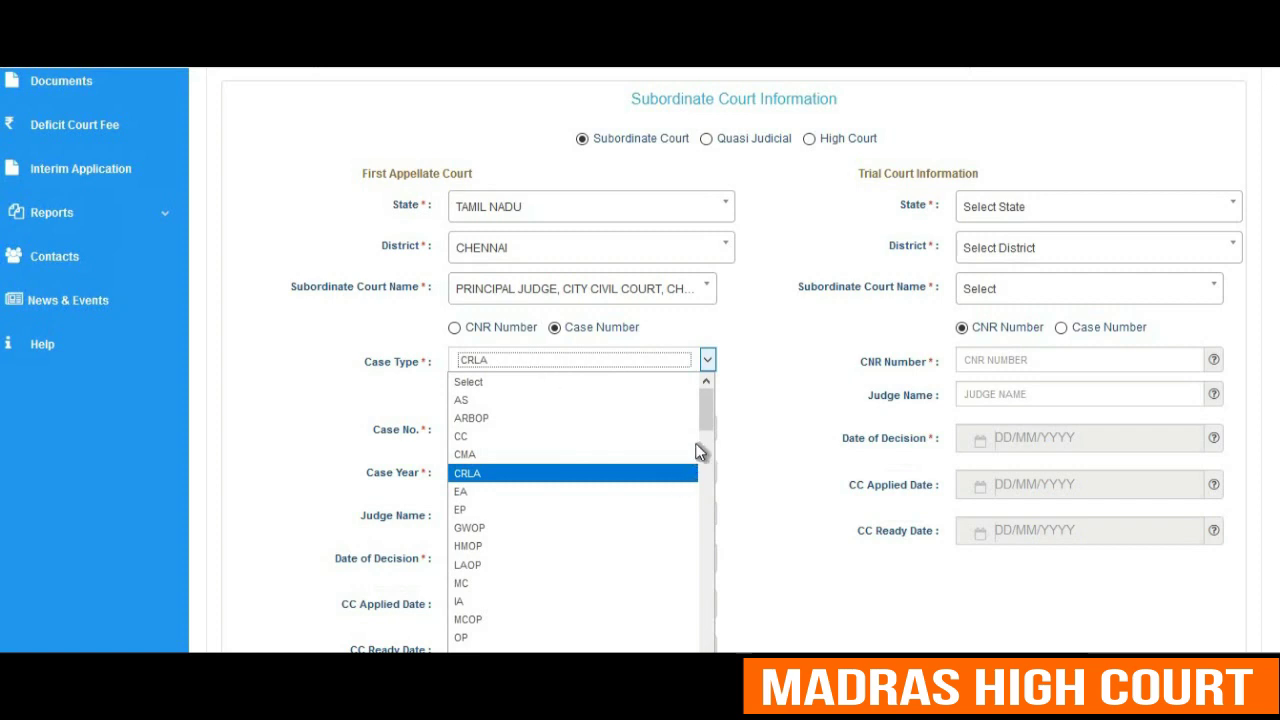
pyautogui.scroll(-5, 708, 450)
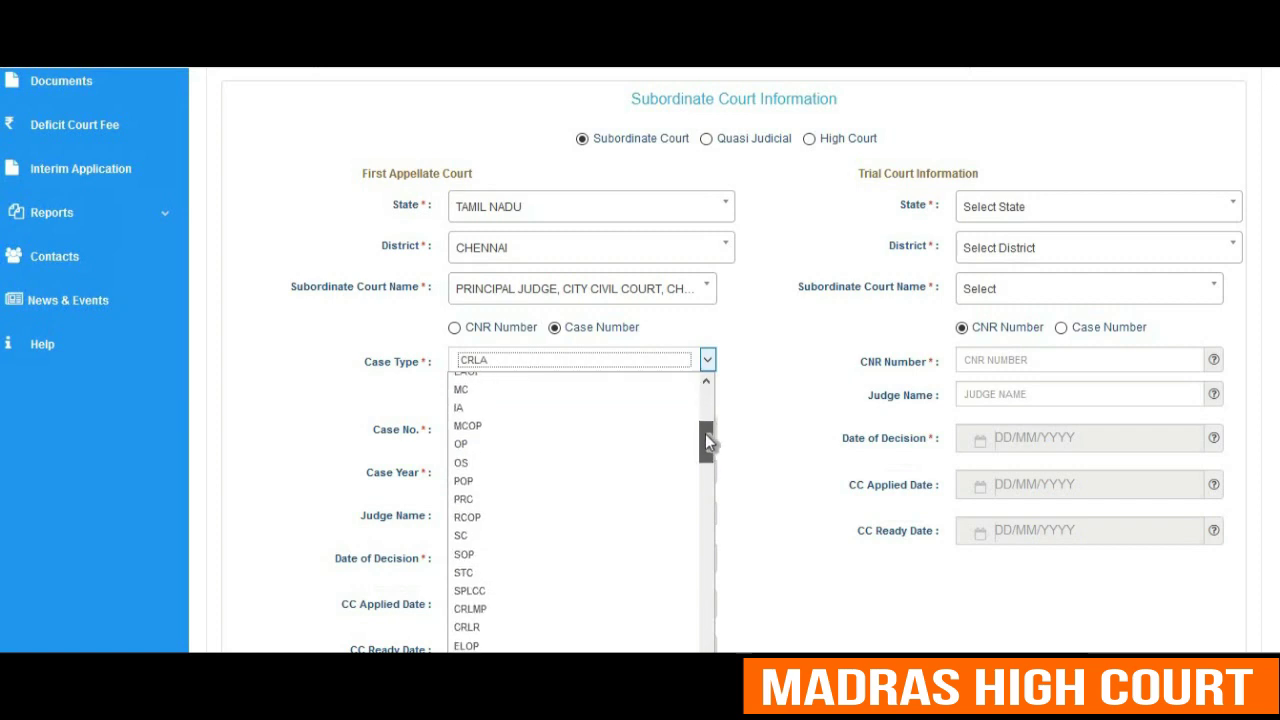
pyautogui.scroll(5, 705, 433)
pyautogui.moveTo(703, 425); pyautogui.dragTo(699, 560)
pyautogui.write('crlm')
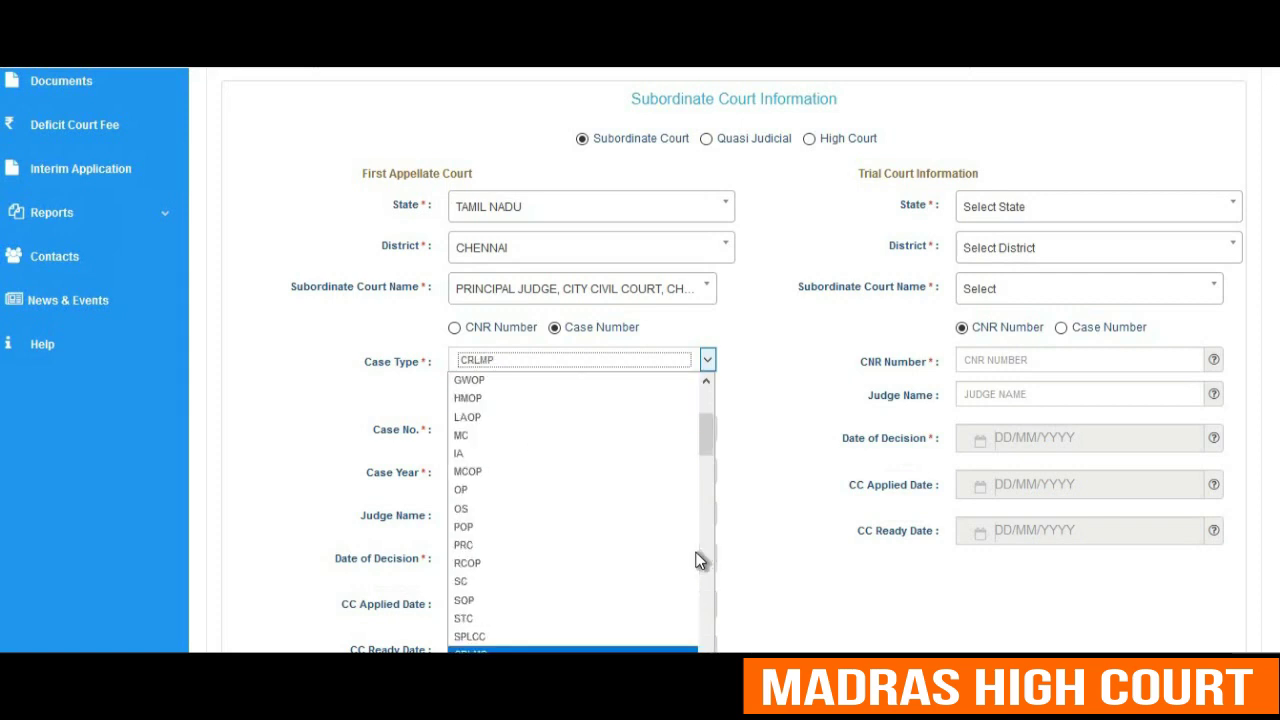
pyautogui.press('Return')
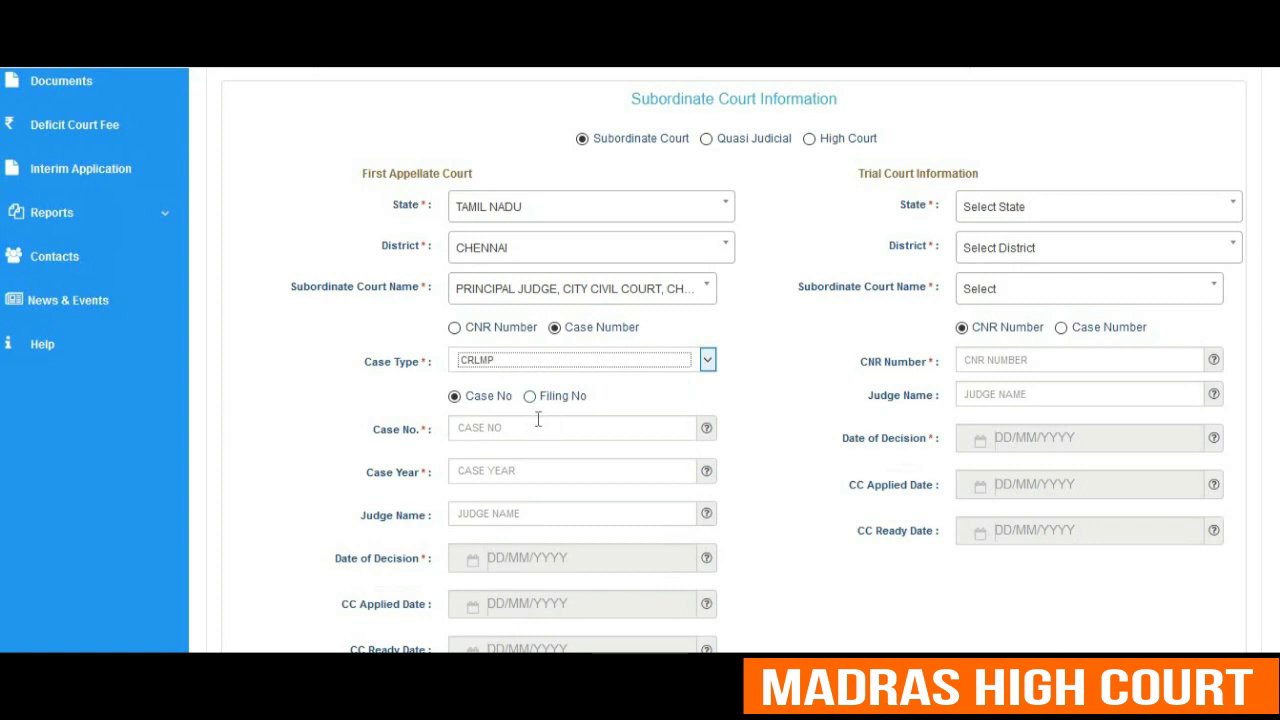
pyautogui.click(538, 420)
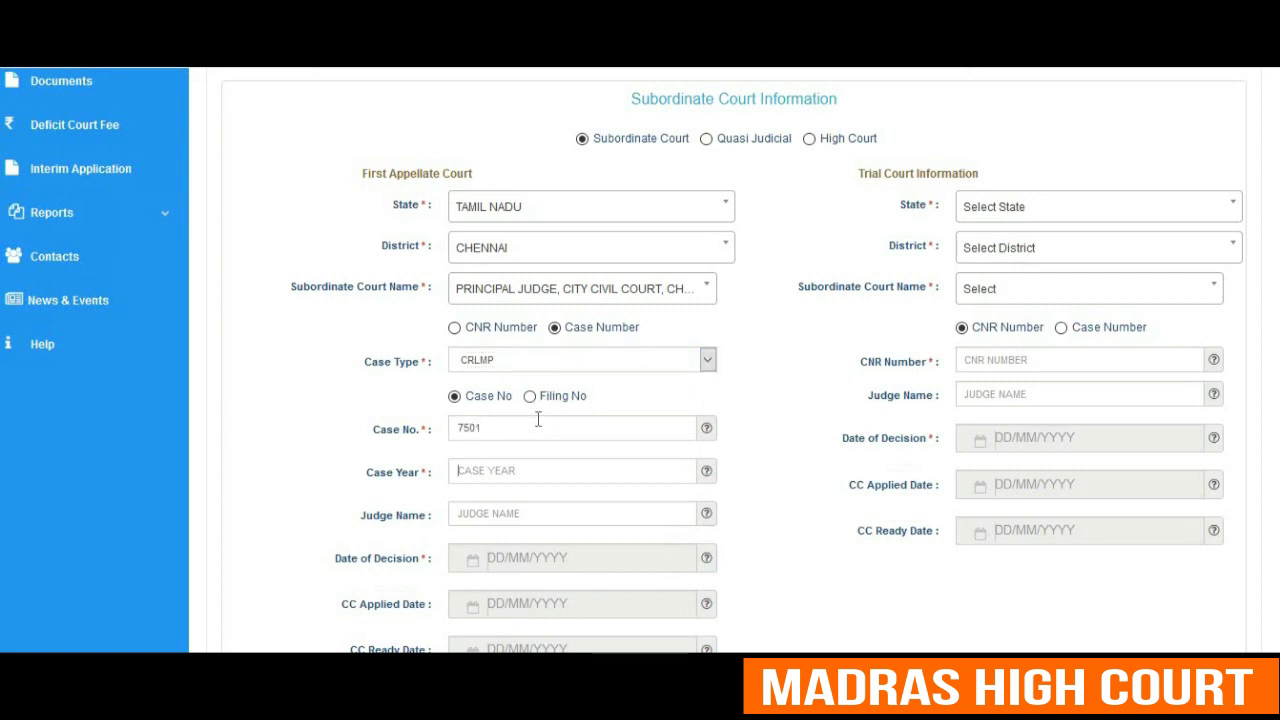
pyautogui.write('2020')
# - Set the appellate decision date to 08/04/2020 and save the subordinate court details
pyautogui.scroll(-2, 525, 380)
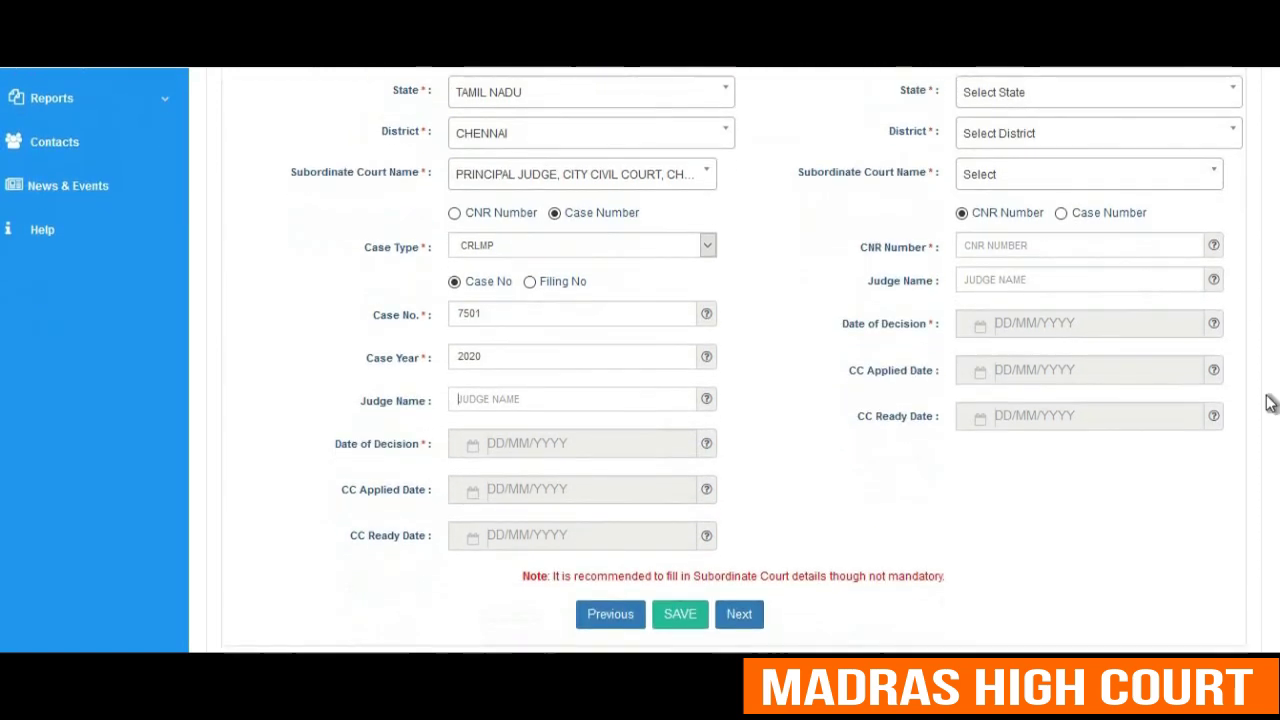
pyautogui.click(494, 439)
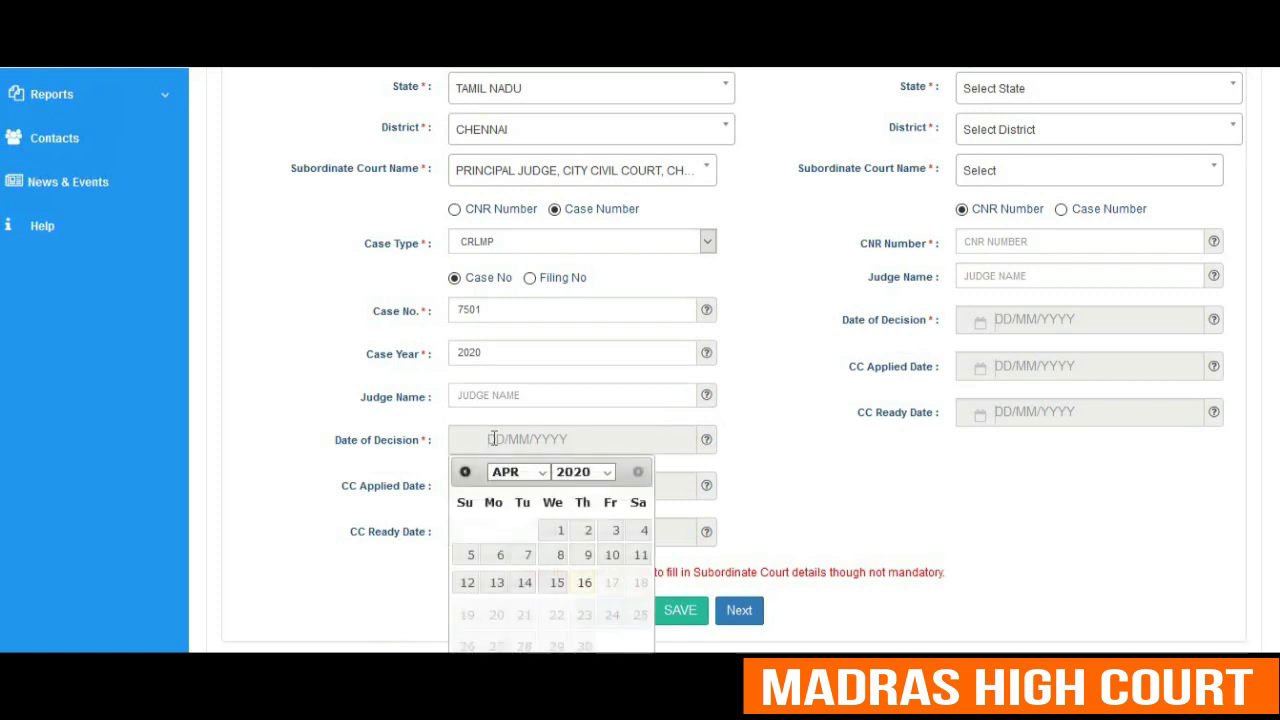
pyautogui.click(559, 536)
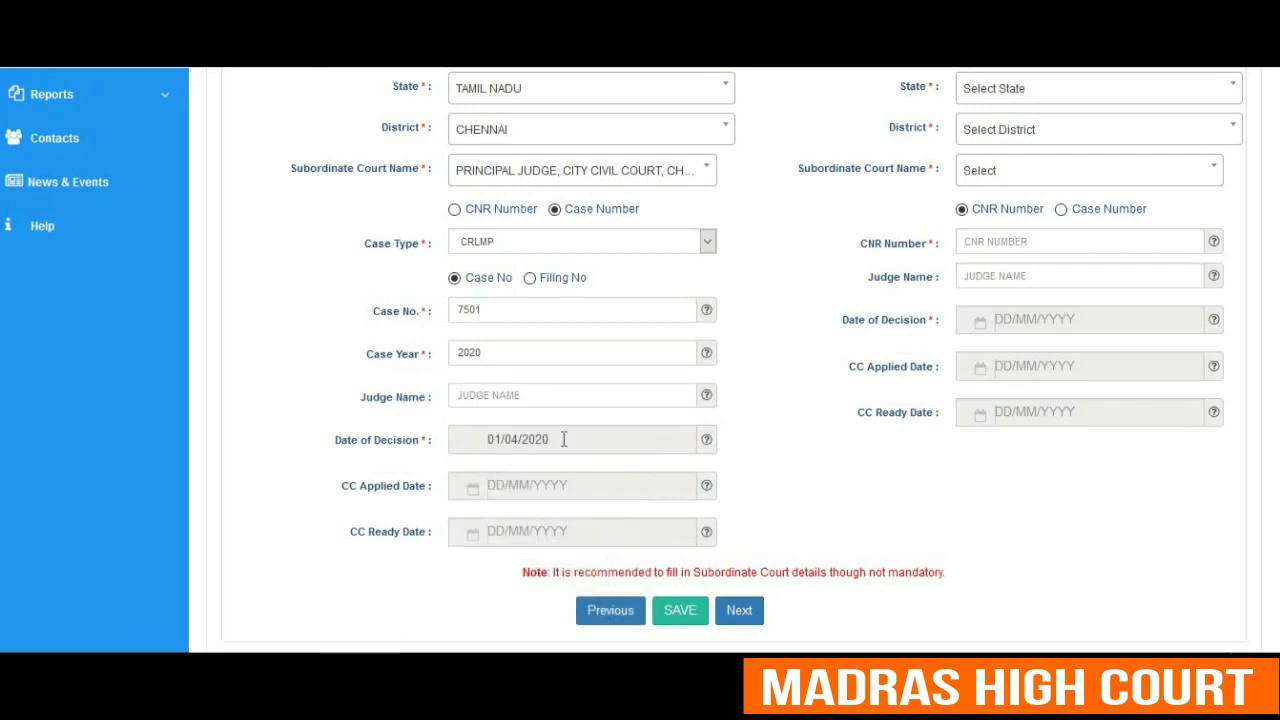
pyautogui.click(563, 438)
pyautogui.click(562, 555)
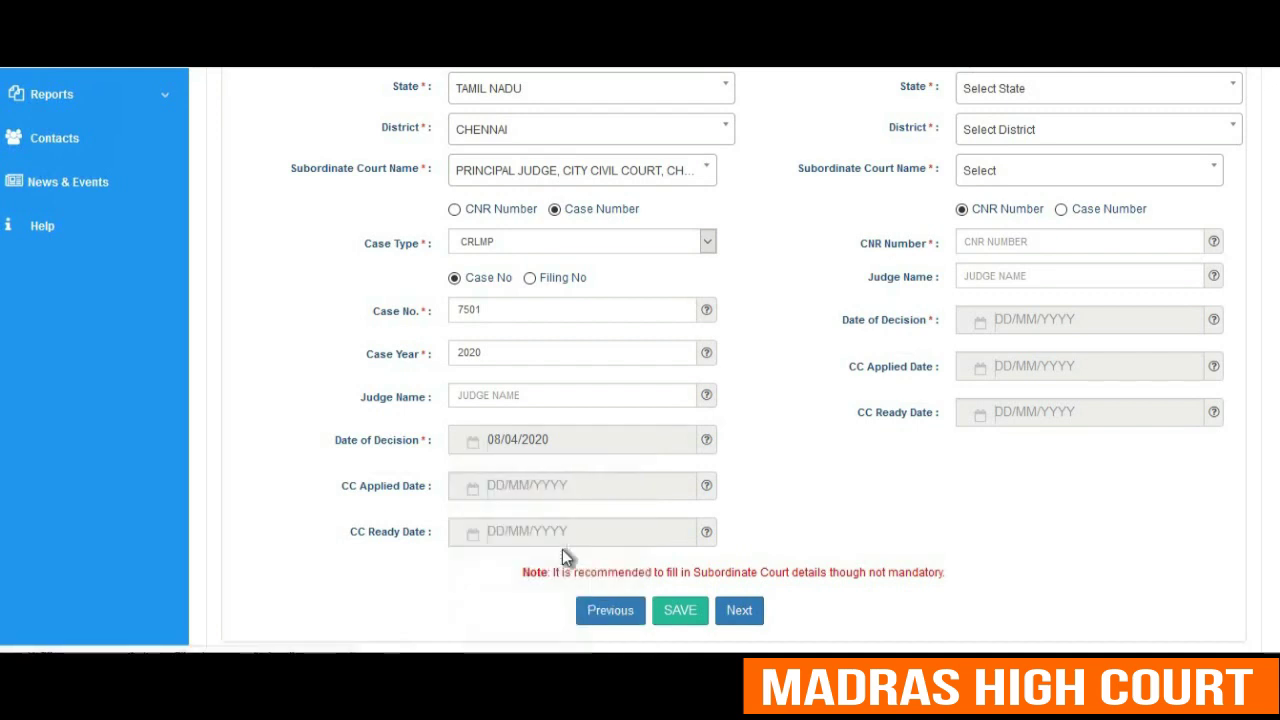
pyautogui.click(677, 609)
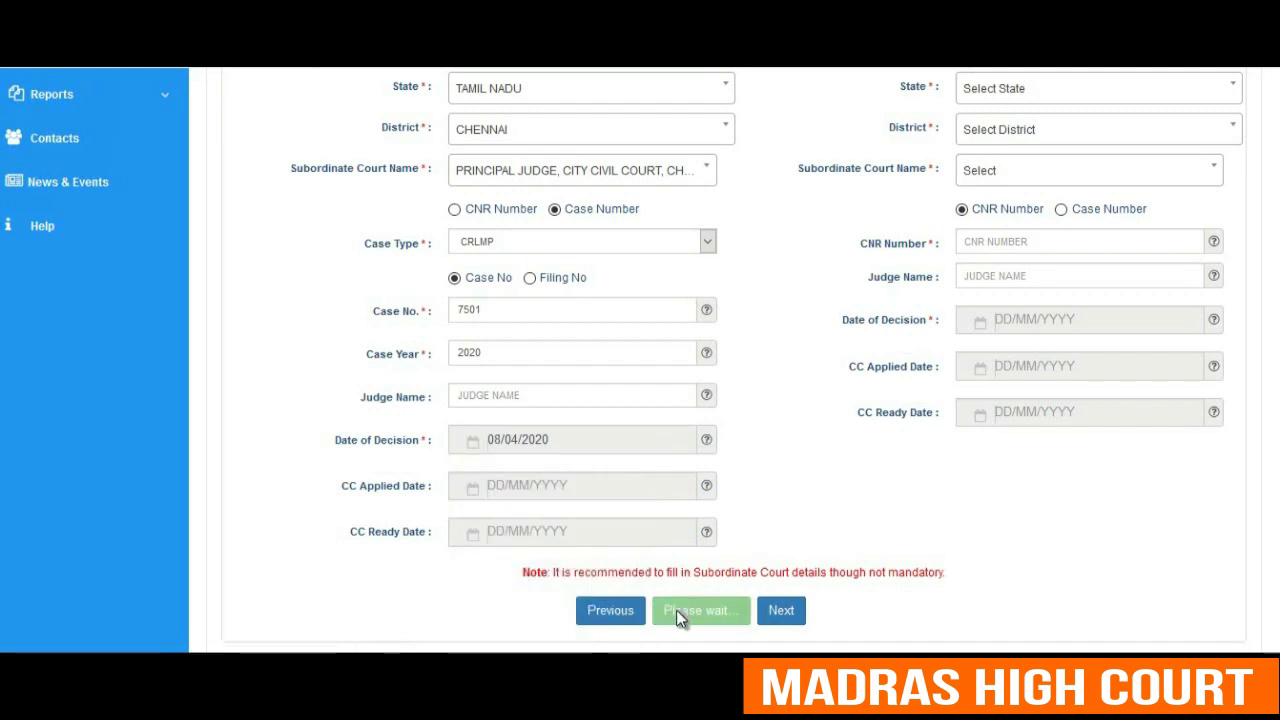
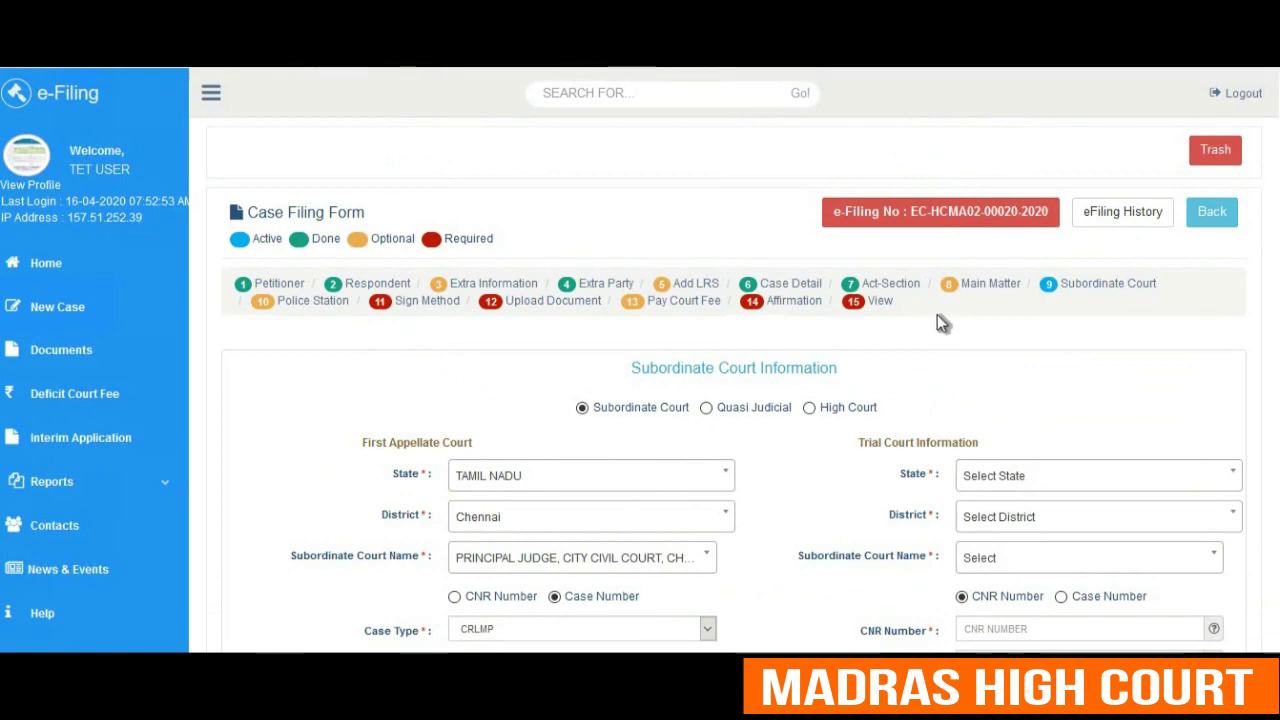
# - Advance past the Subordinate Court and Police Station pages after checking the FIR Type options
pyautogui.scroll(-2, 943, 323)
pyautogui.scroll(-5, 733, 400)
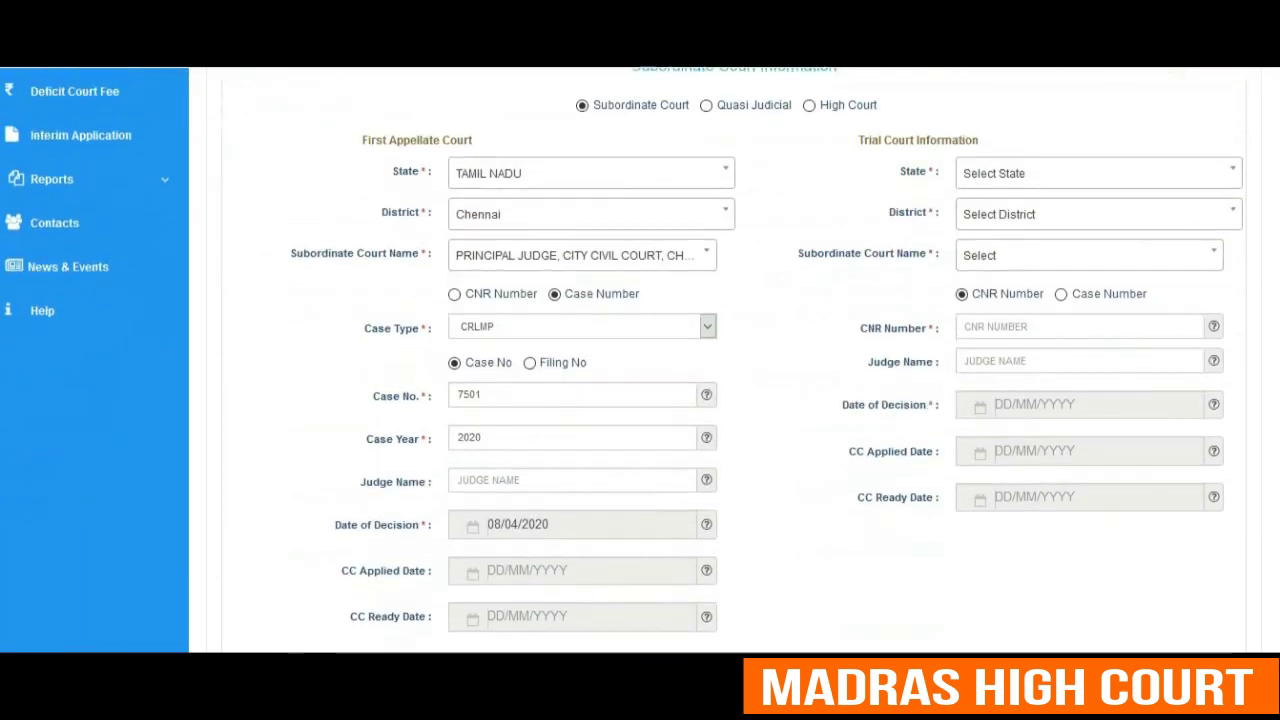
pyautogui.click(810, 553)
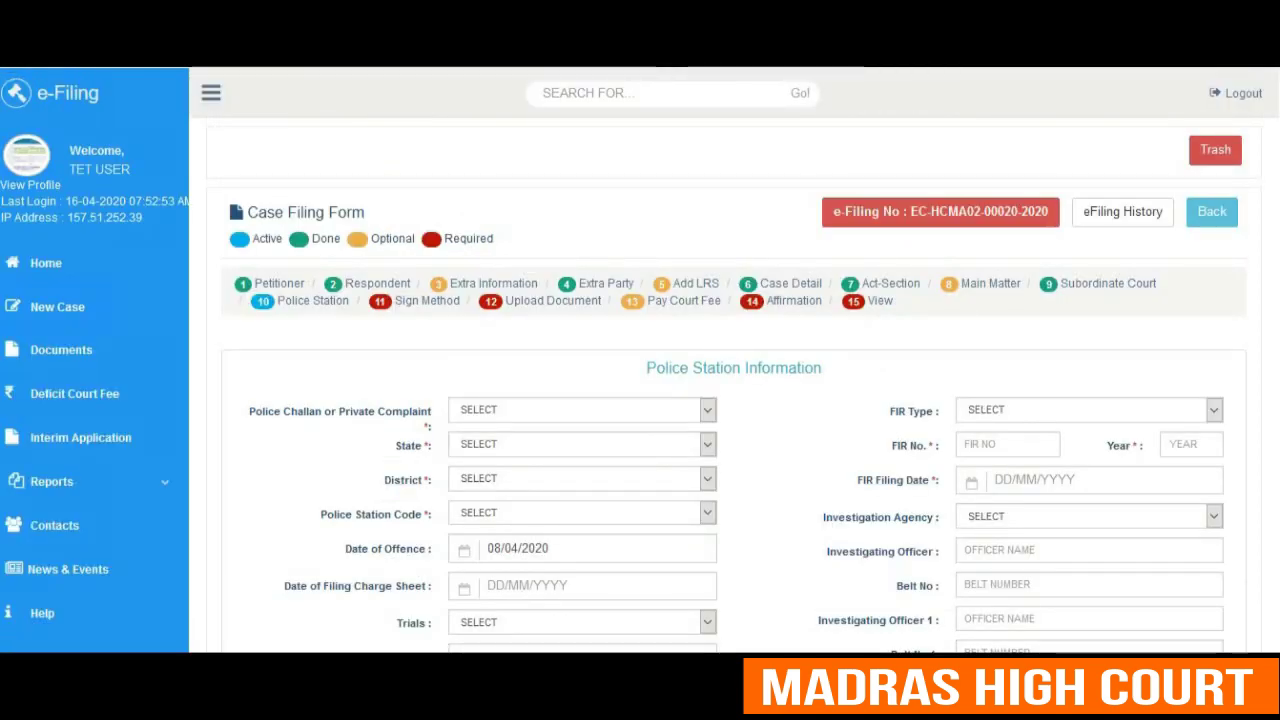
pyautogui.scroll(-1, 969, 400)
pyautogui.click(1185, 316)
pyautogui.click(1185, 316)
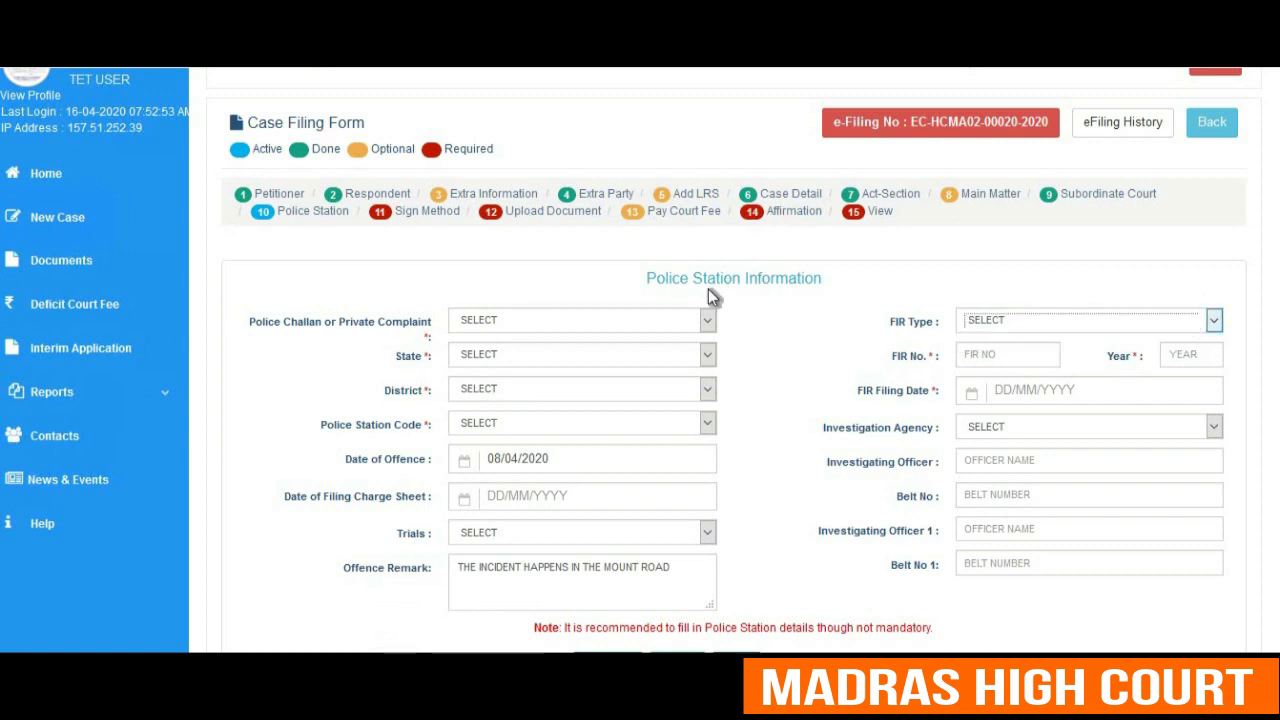
pyautogui.scroll(-1, 820, 500)
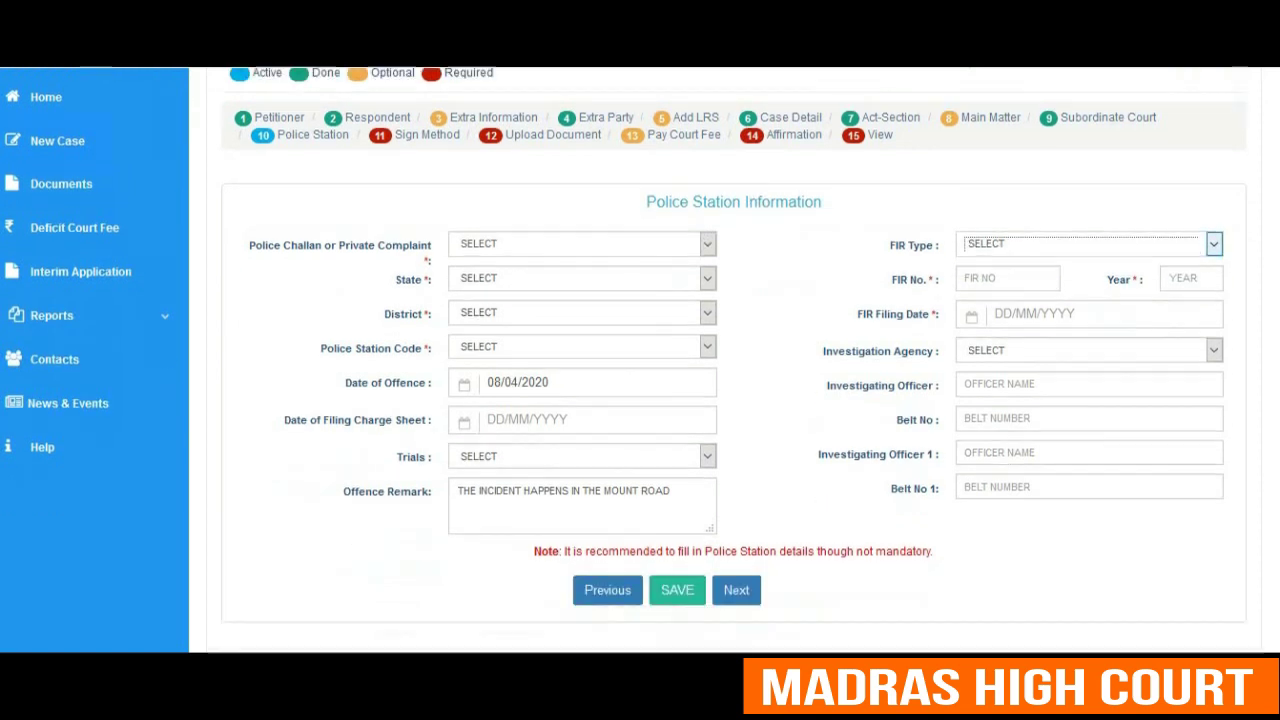
pyautogui.click(743, 575)
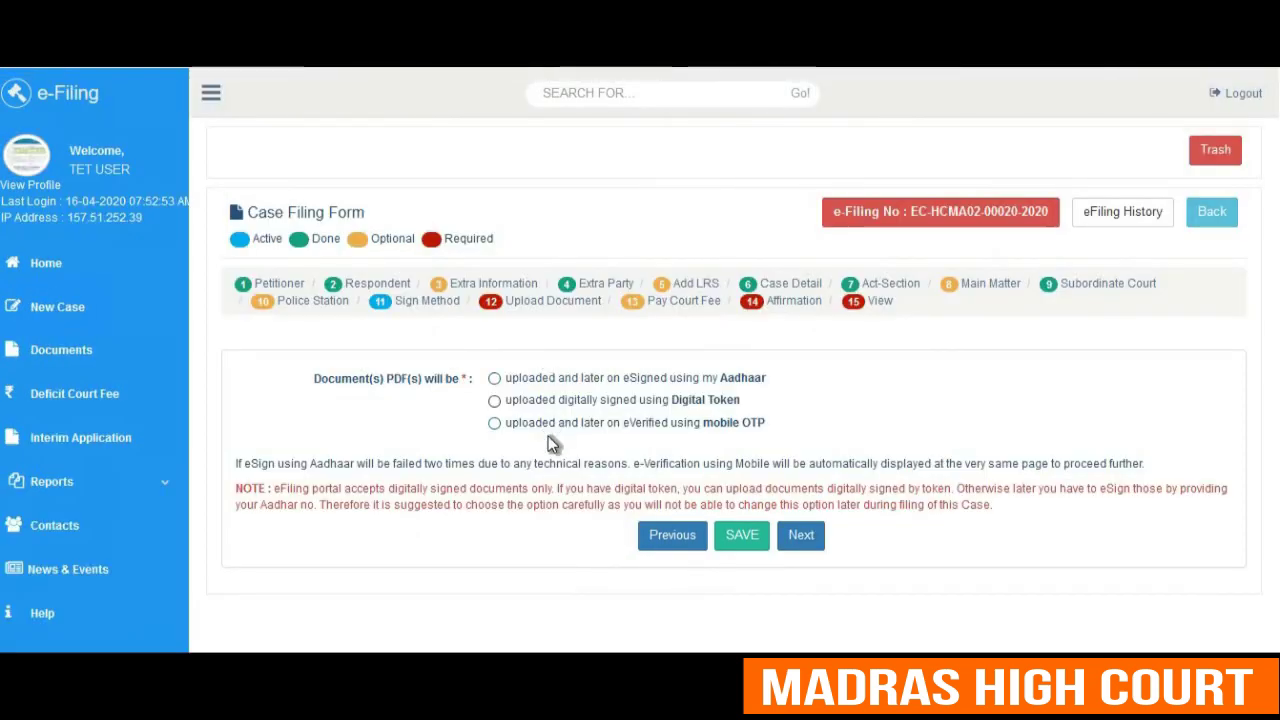
# - Save 'uploaded and later eVerified using mobile OTP' as the sign method and list document types
pyautogui.click(550, 428)
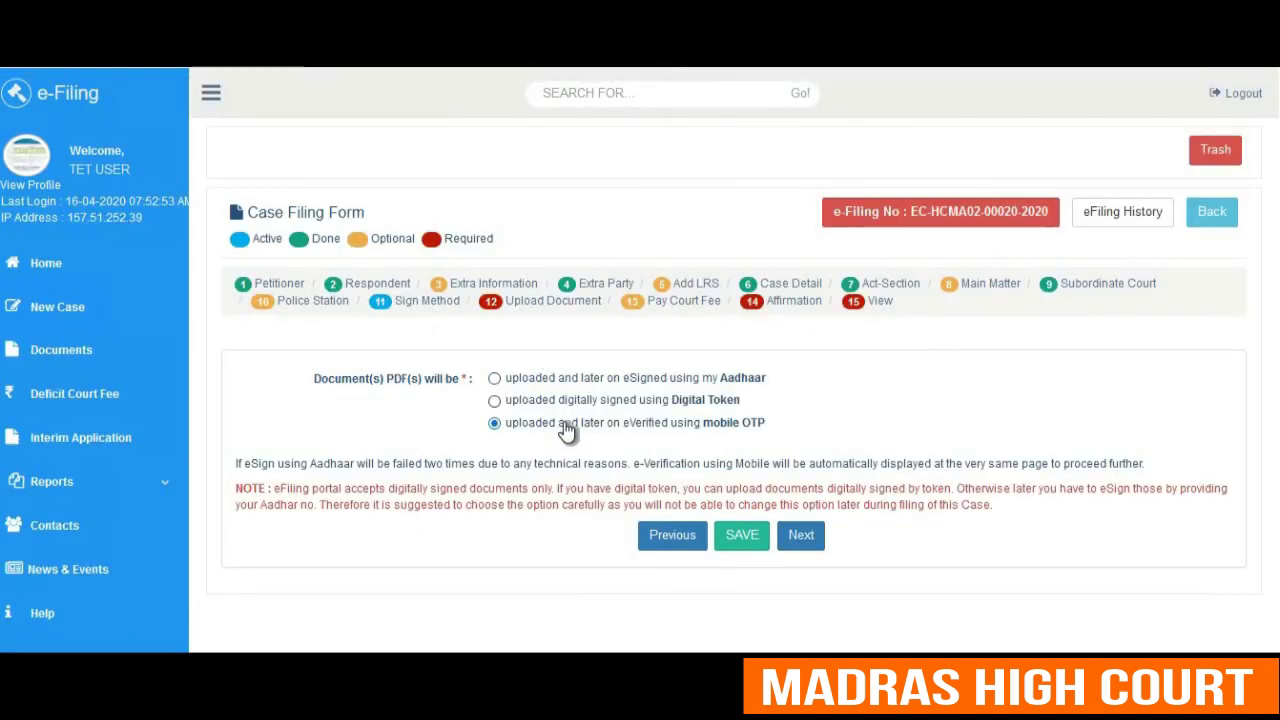
pyautogui.click(741, 540)
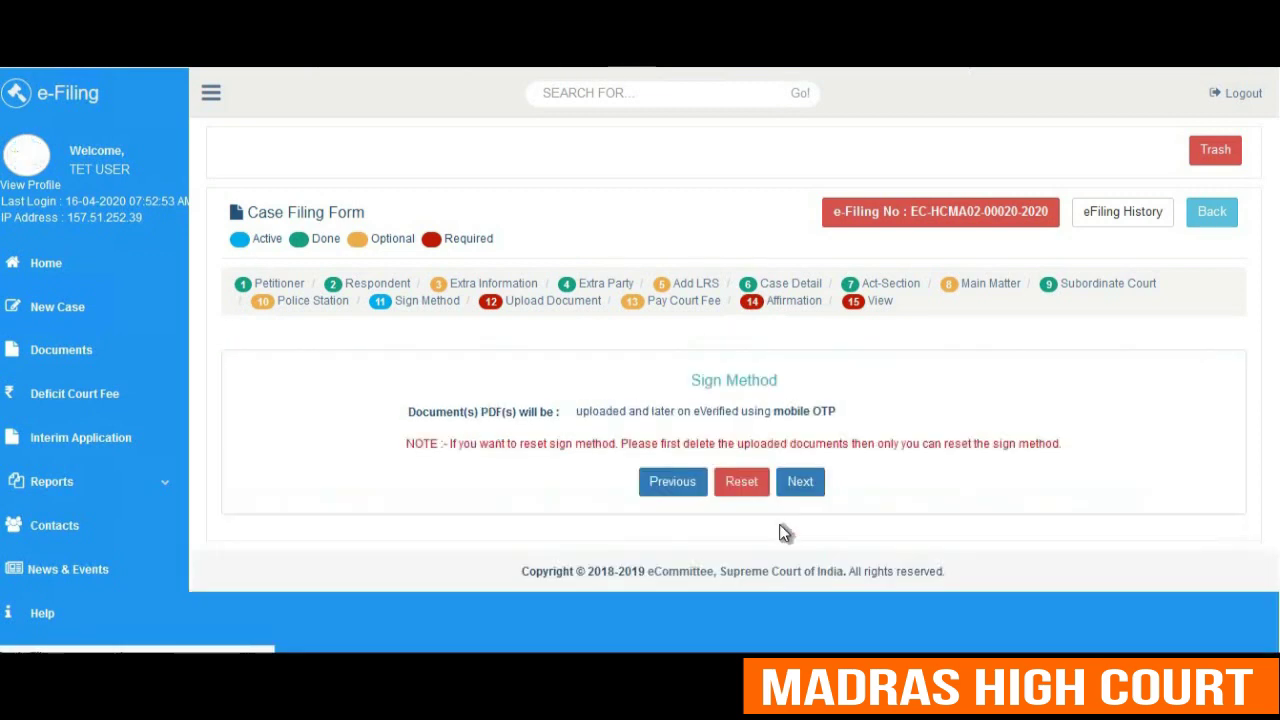
pyautogui.click(800, 484)
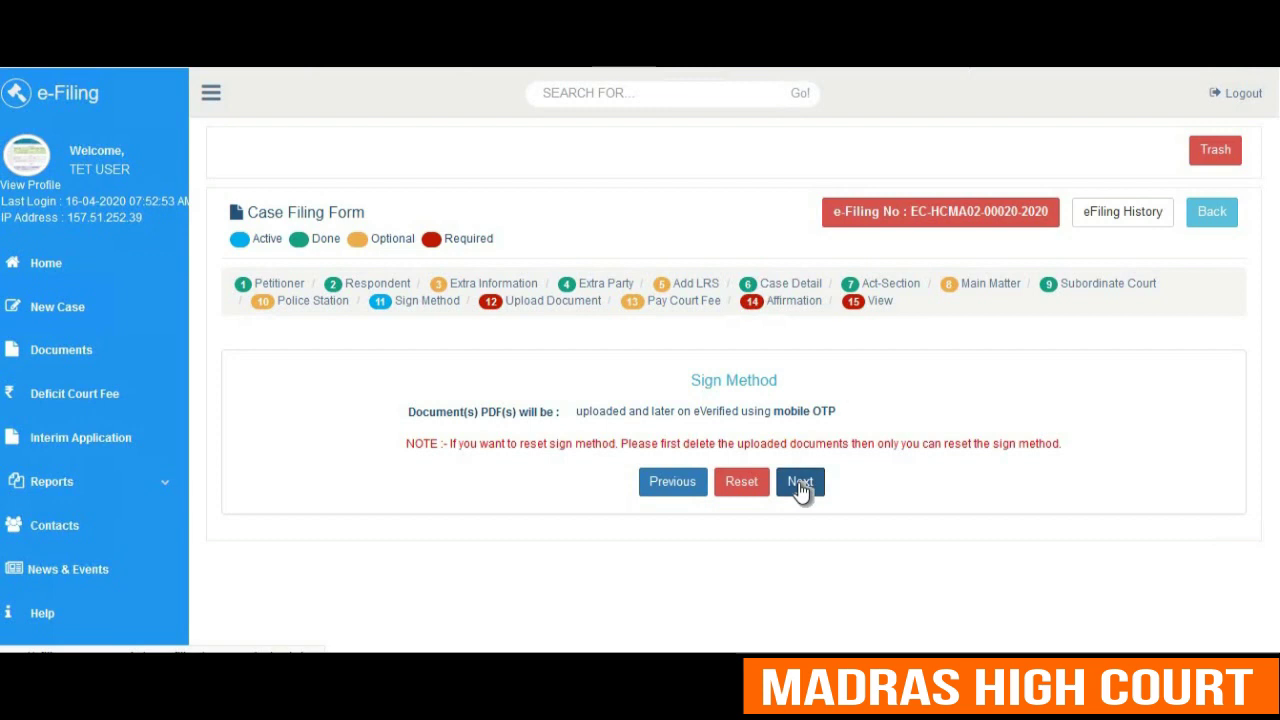
pyautogui.click(533, 425)
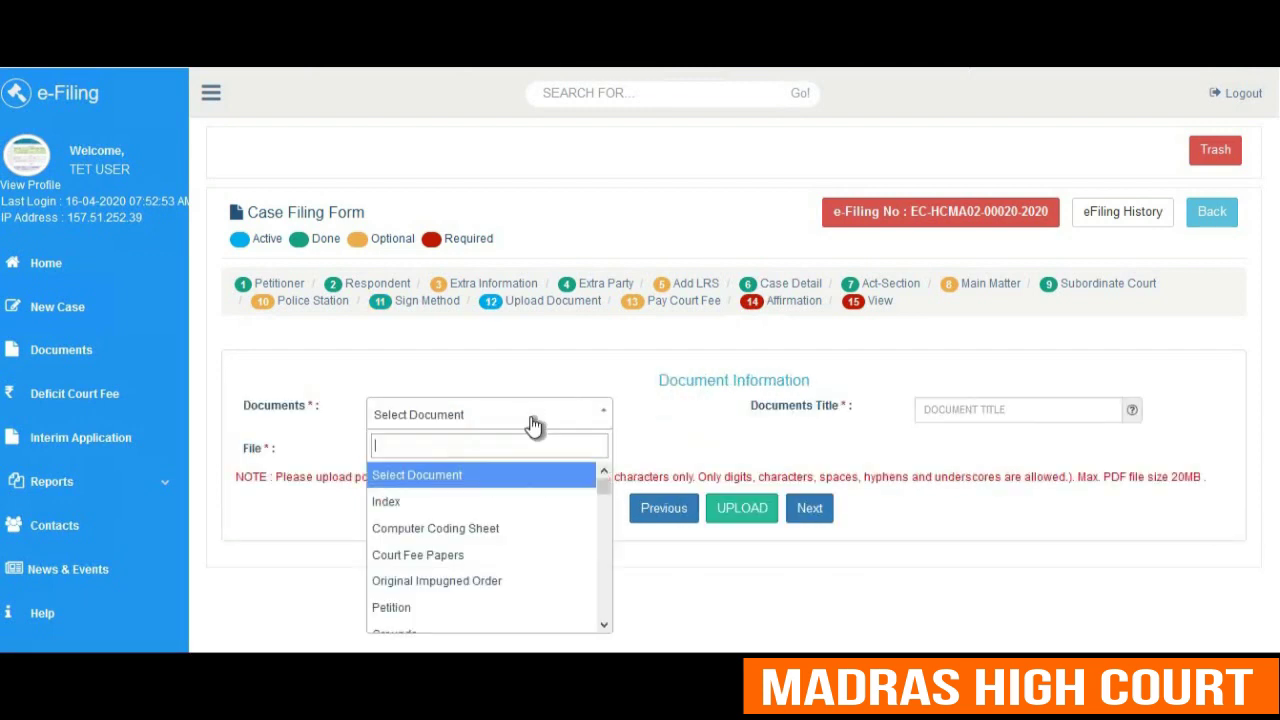
# - Upload IMPORt.pdf as a Petition document with the title 'PETITION'
pyautogui.click(450, 608)
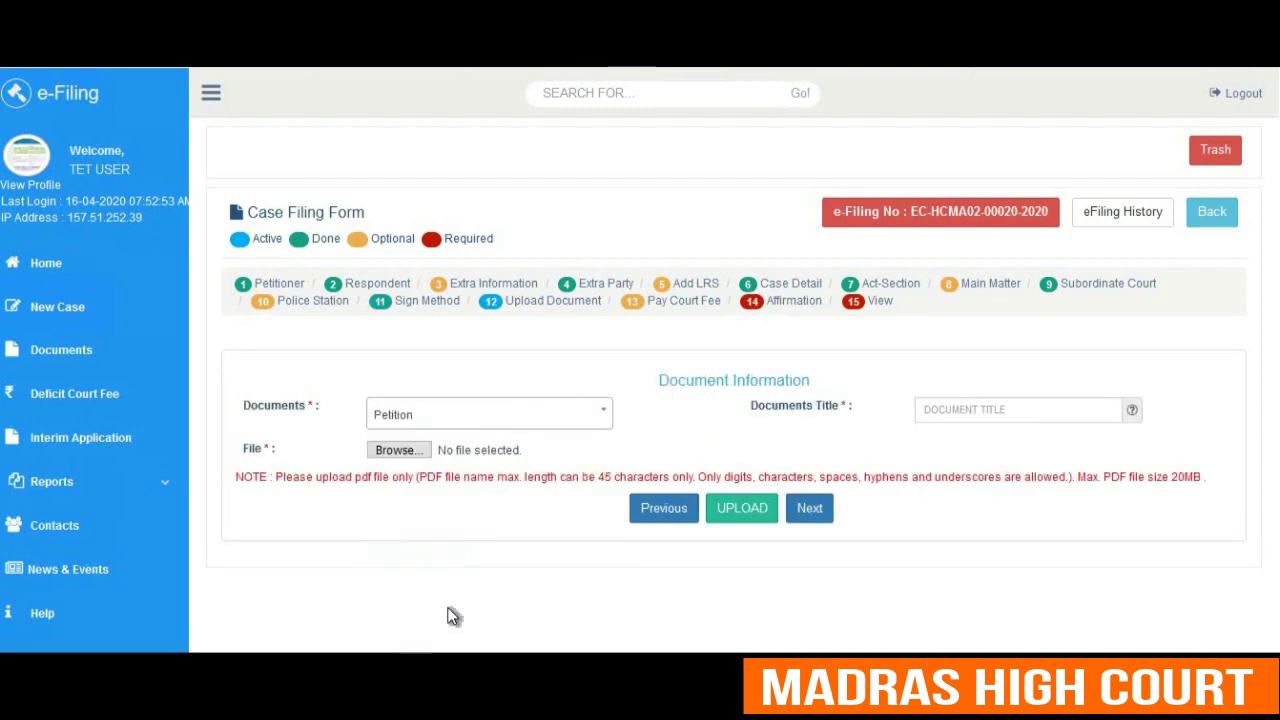
pyautogui.click(958, 409)
pyautogui.write('PET')
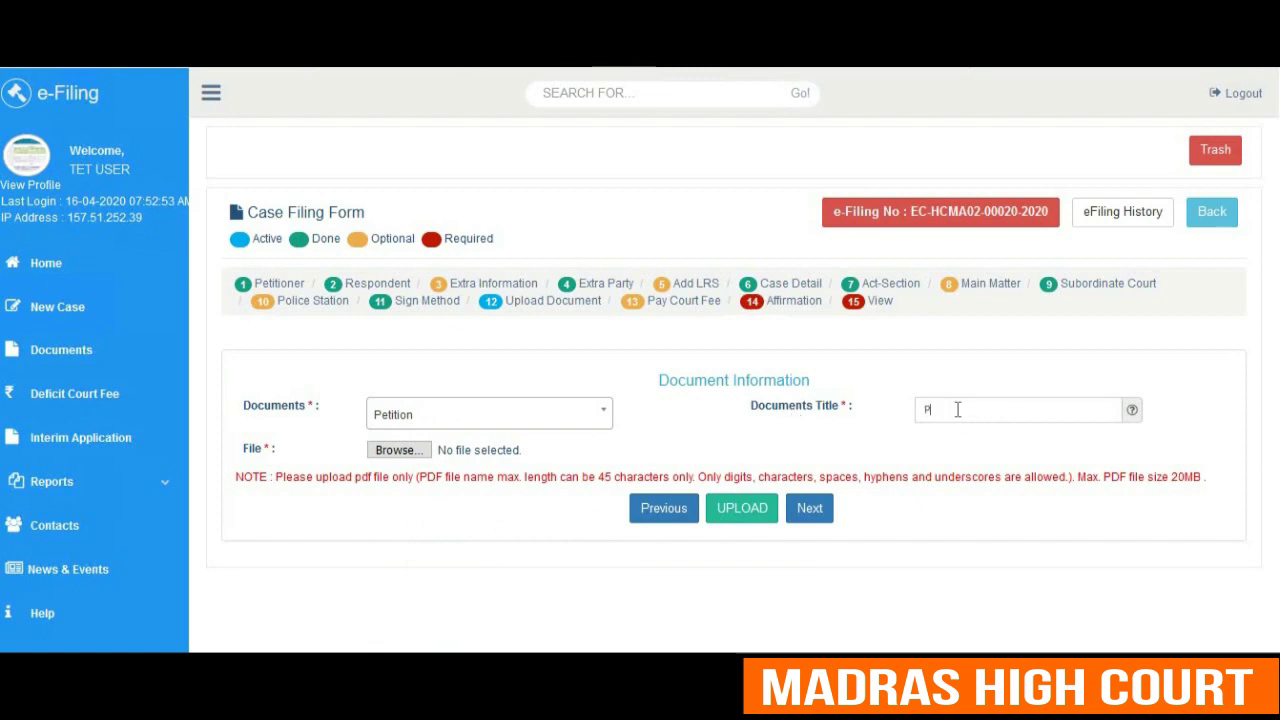
pyautogui.write('ITION')
pyautogui.click(430, 452)
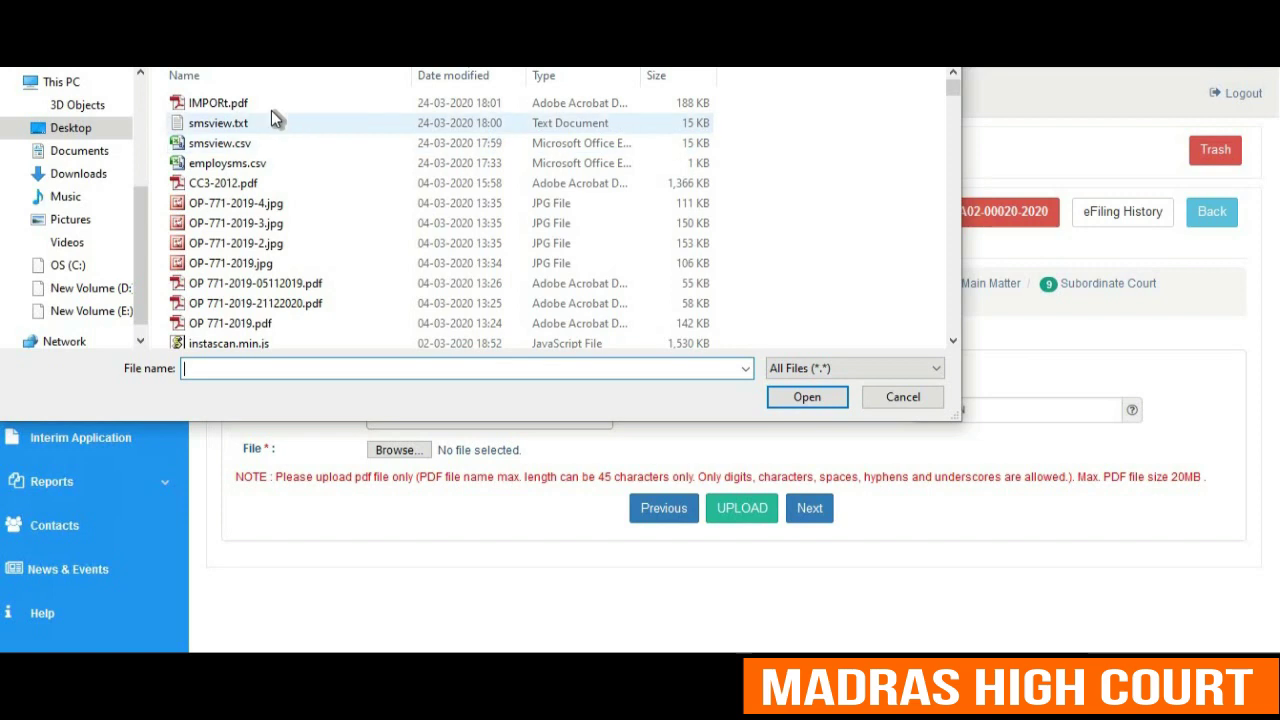
pyautogui.click(272, 106)
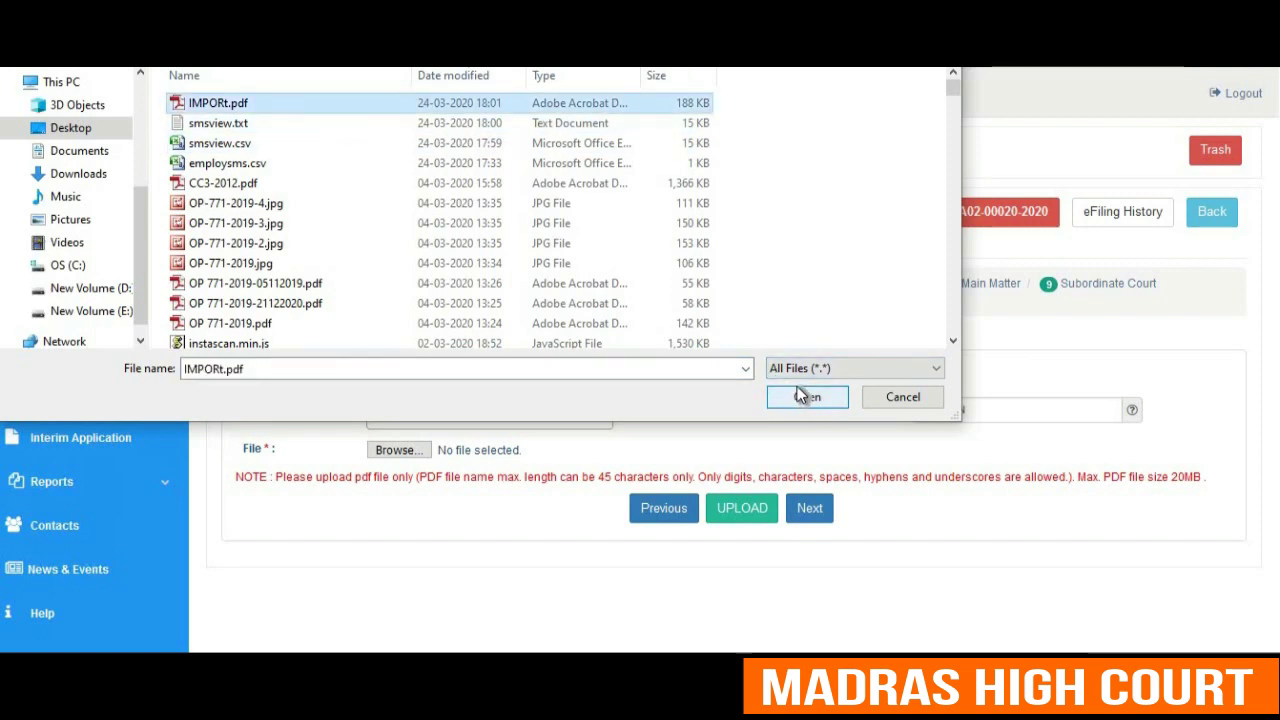
pyautogui.click(800, 398)
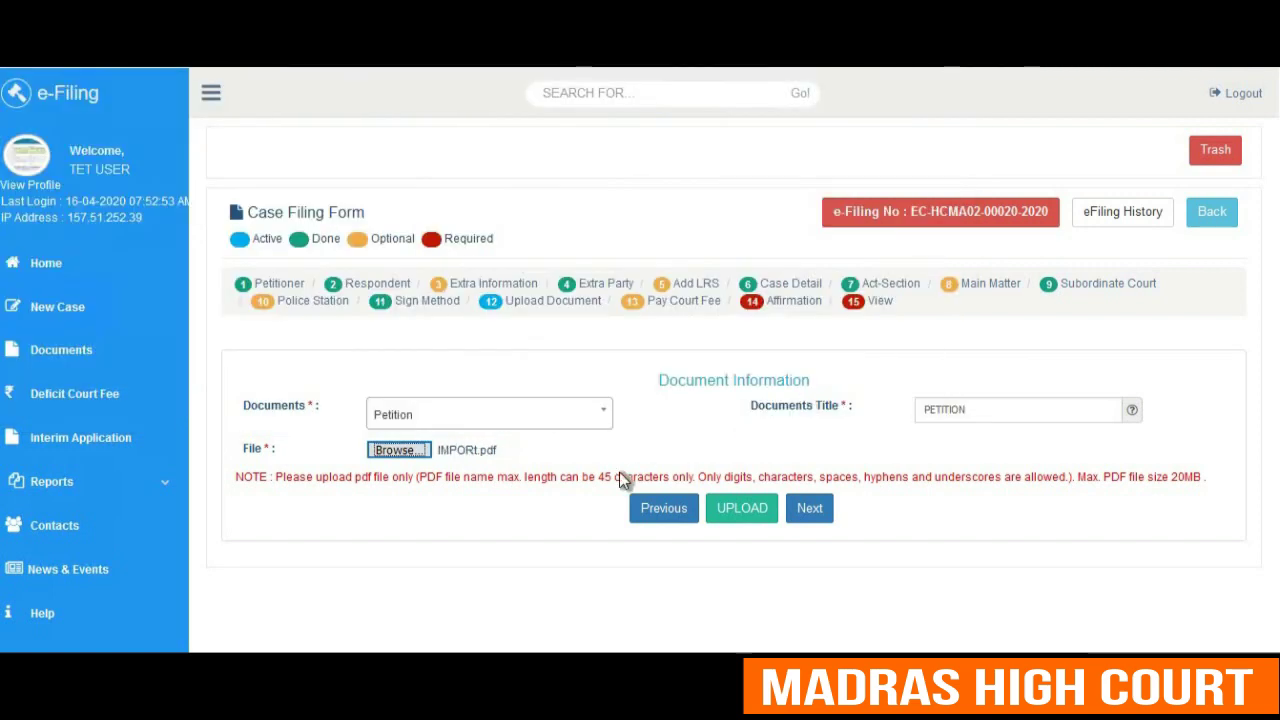
pyautogui.click(729, 515)
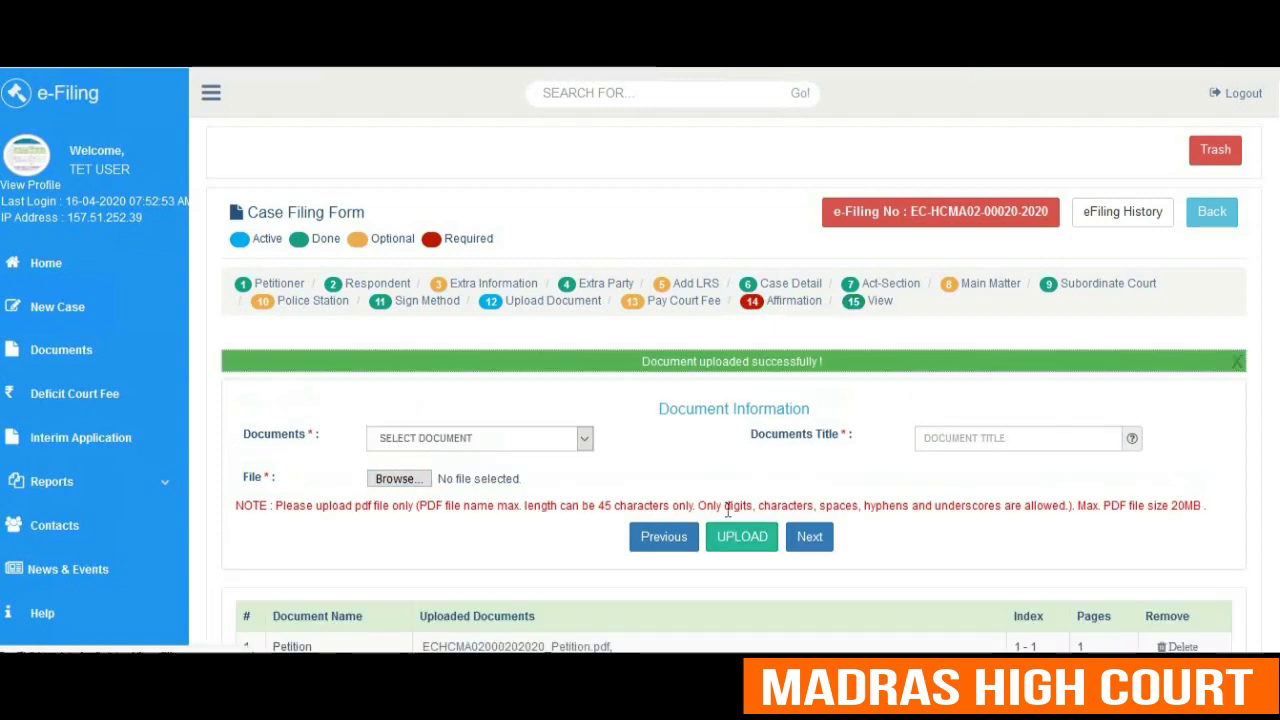
# - Upload OP 771-2019.pdf as the Original Impugned Order with the title 'ORDER'
pyautogui.scroll(-3, 816, 297)
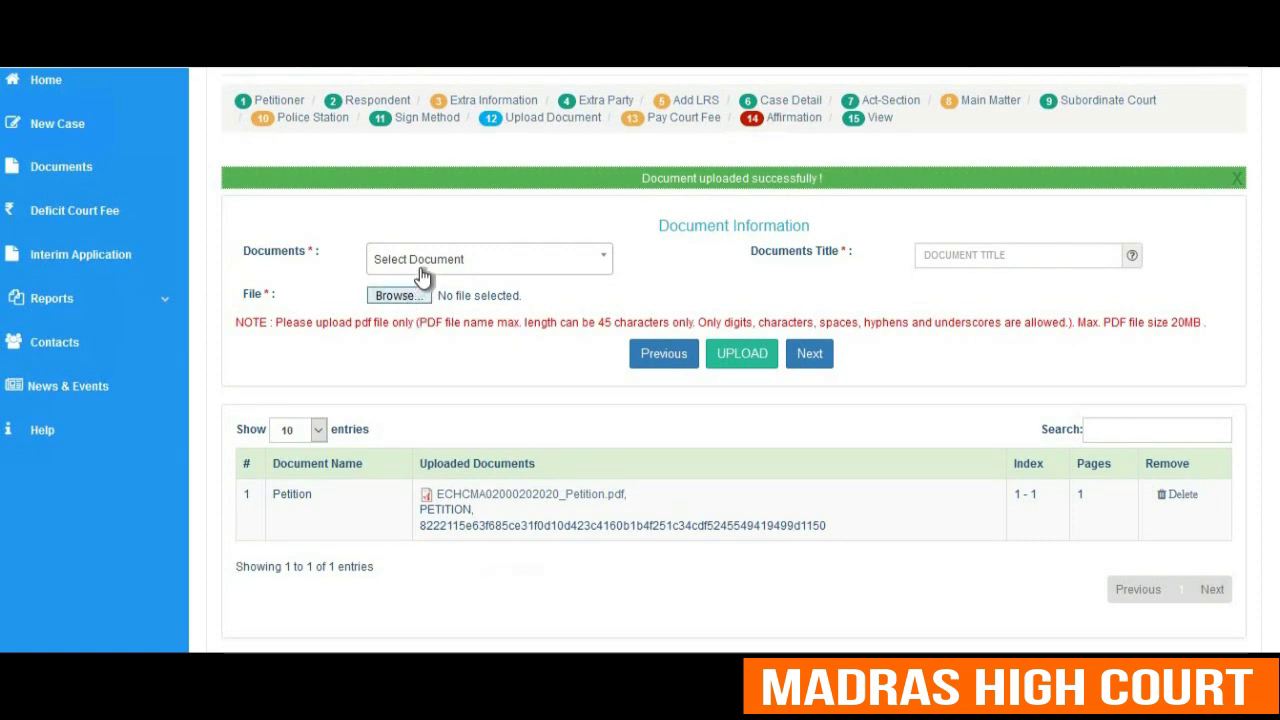
pyautogui.click(420, 266)
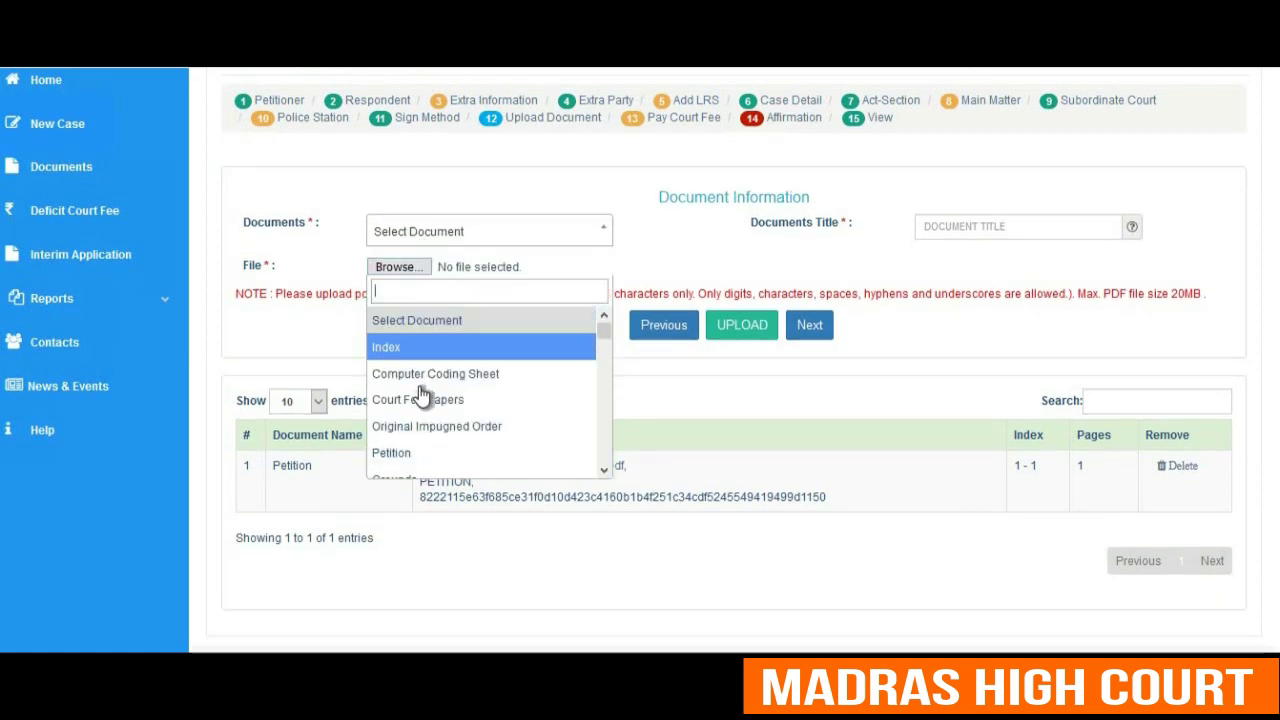
pyautogui.click(424, 426)
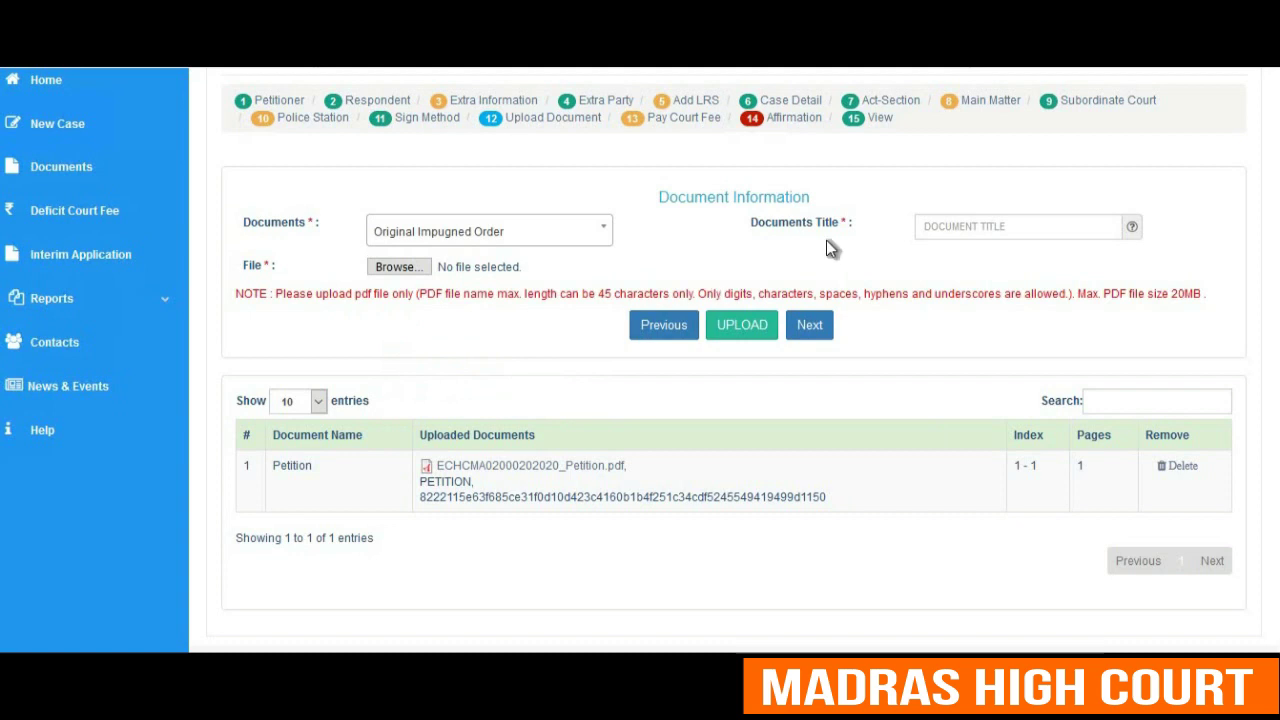
pyautogui.click(942, 220)
pyautogui.write('ORDER')
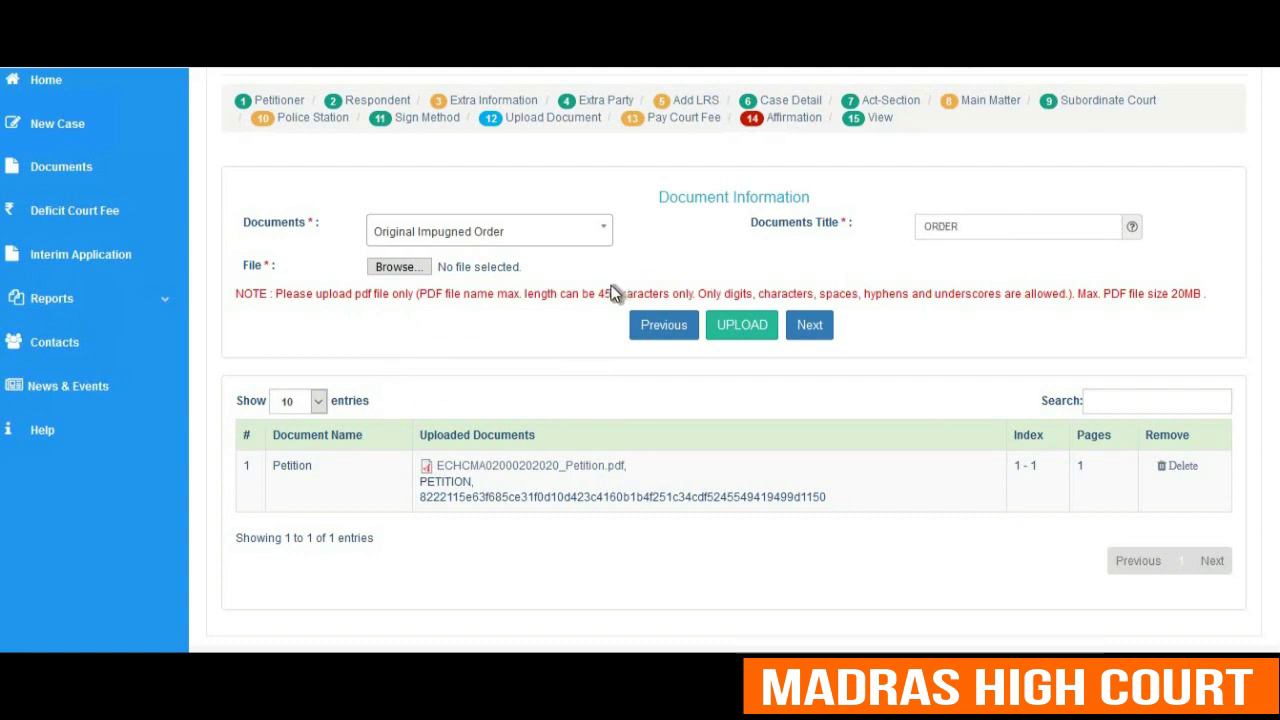
pyautogui.click(374, 268)
pyautogui.click(396, 267)
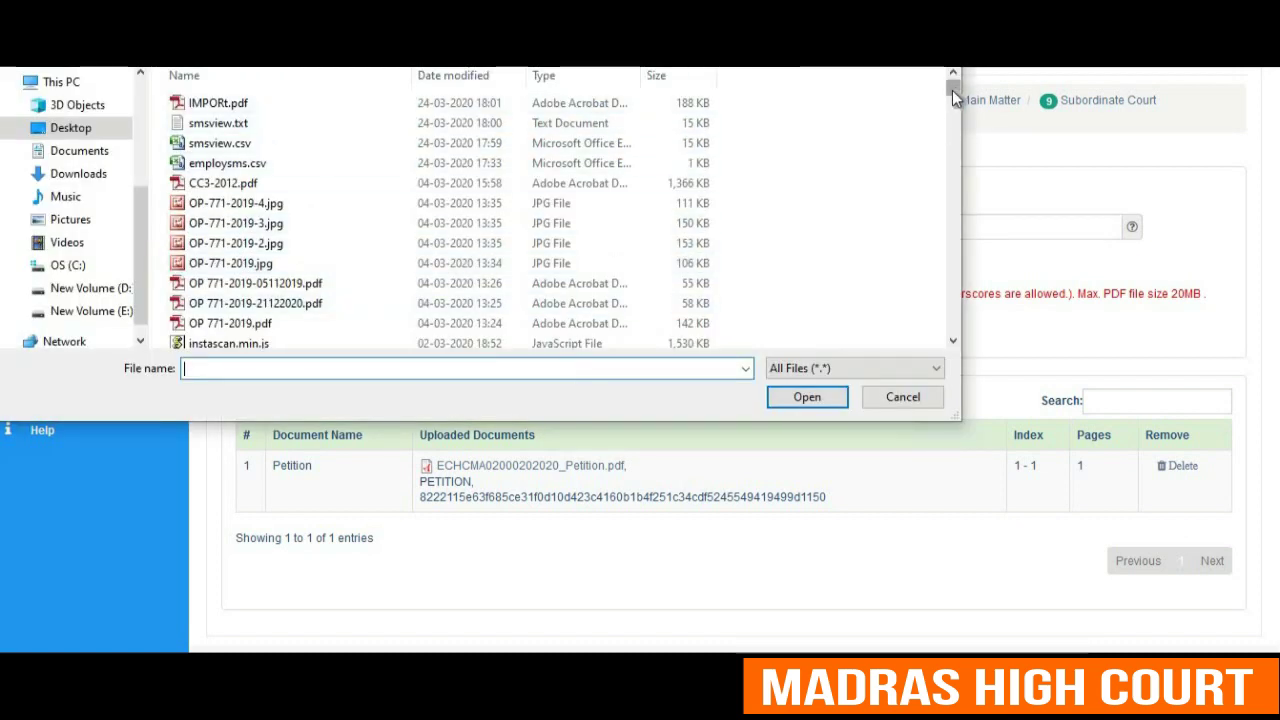
pyautogui.moveTo(952, 88); pyautogui.dragTo(953, 96)
pyautogui.click(380, 172)
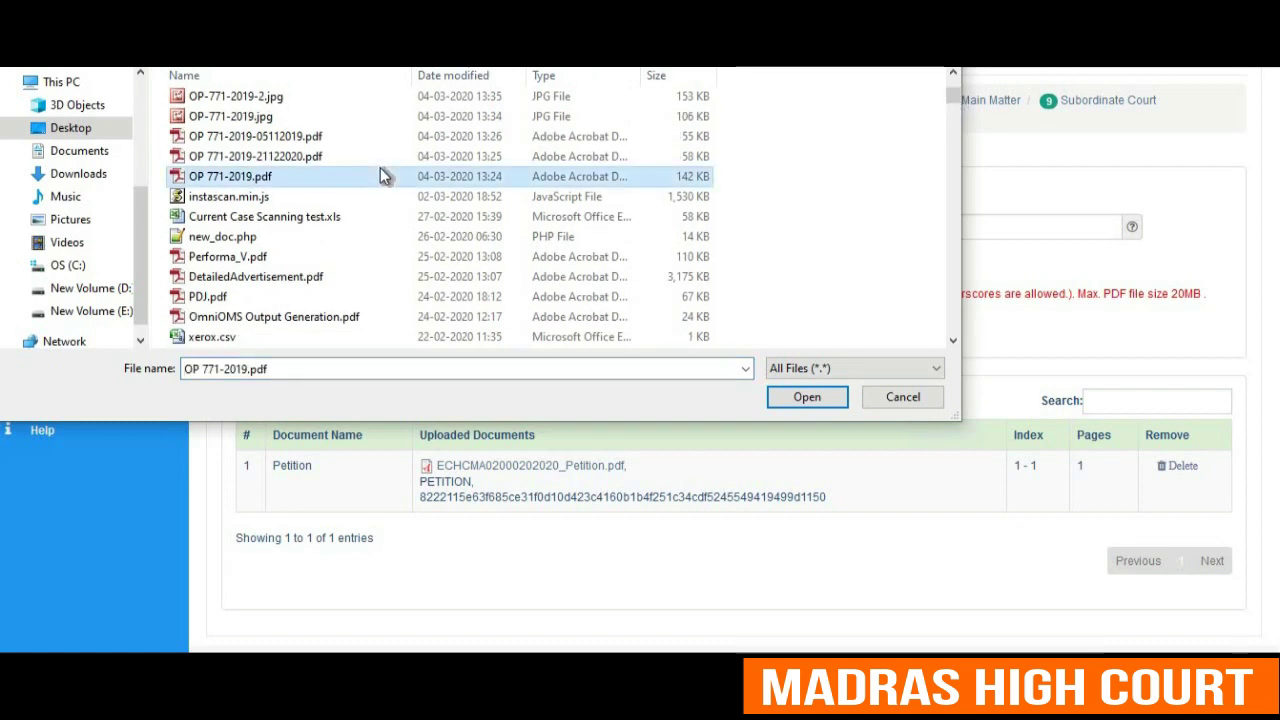
pyautogui.click(810, 405)
pyautogui.click(740, 326)
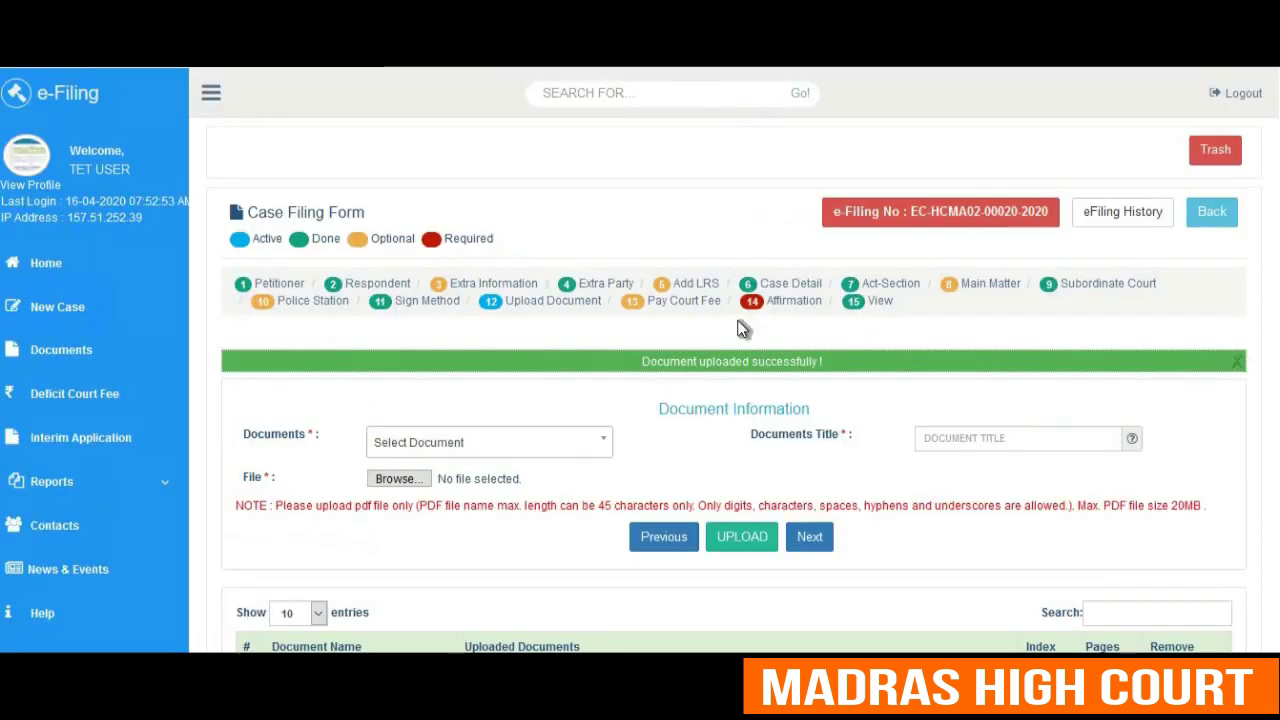
pyautogui.scroll(-3, 815, 340)
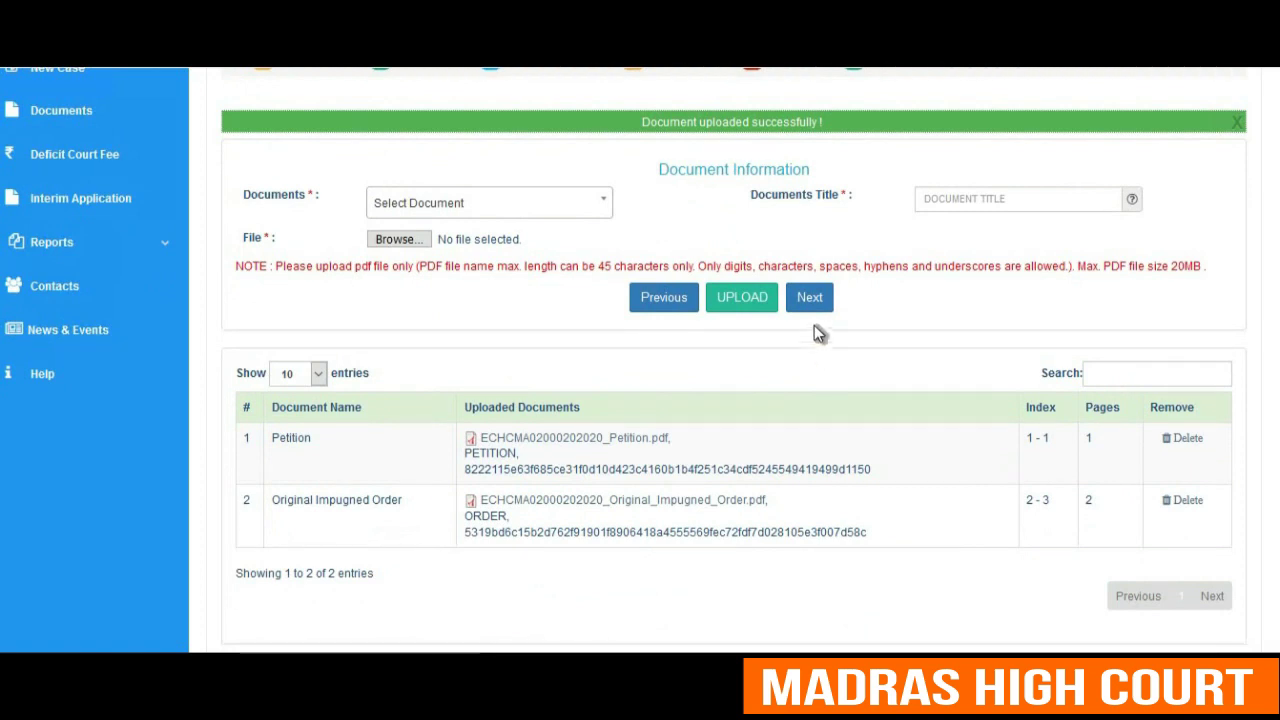
pyautogui.scroll(-1, 818, 298)
# - Enter a Court Fee of ₹1 with eChallan as the payment mode
pyautogui.click(812, 272)
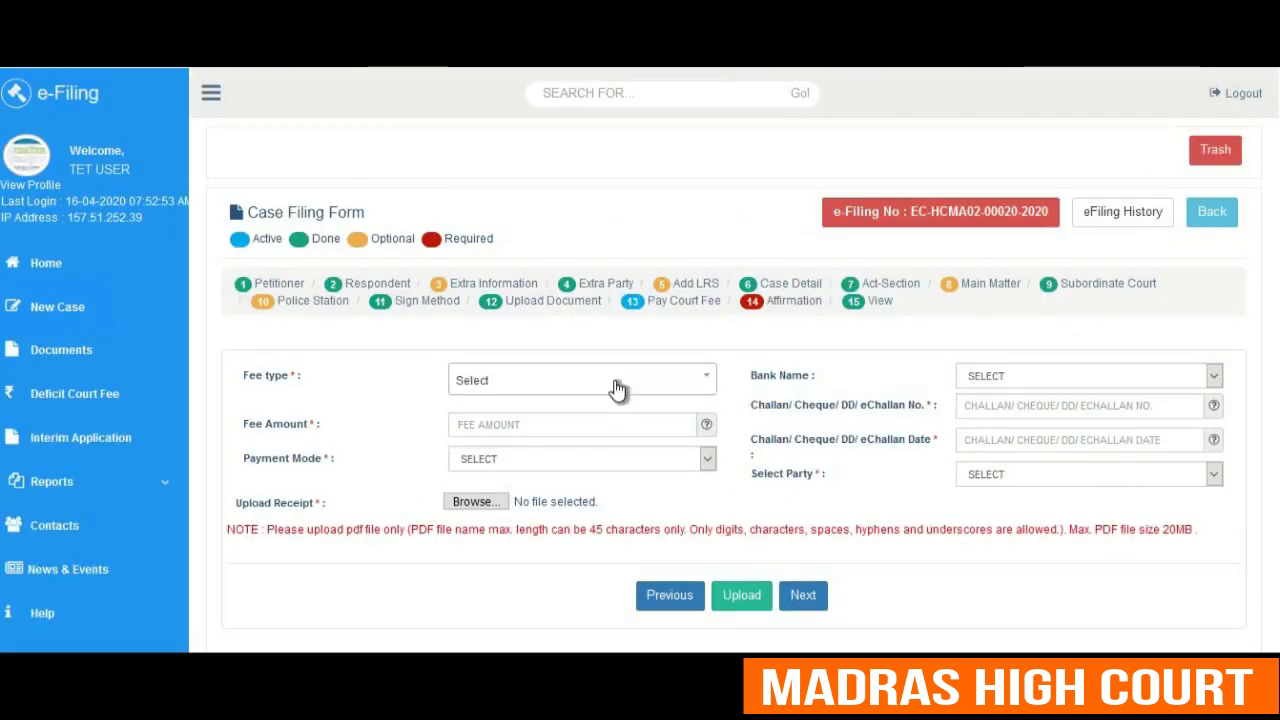
pyautogui.click(617, 389)
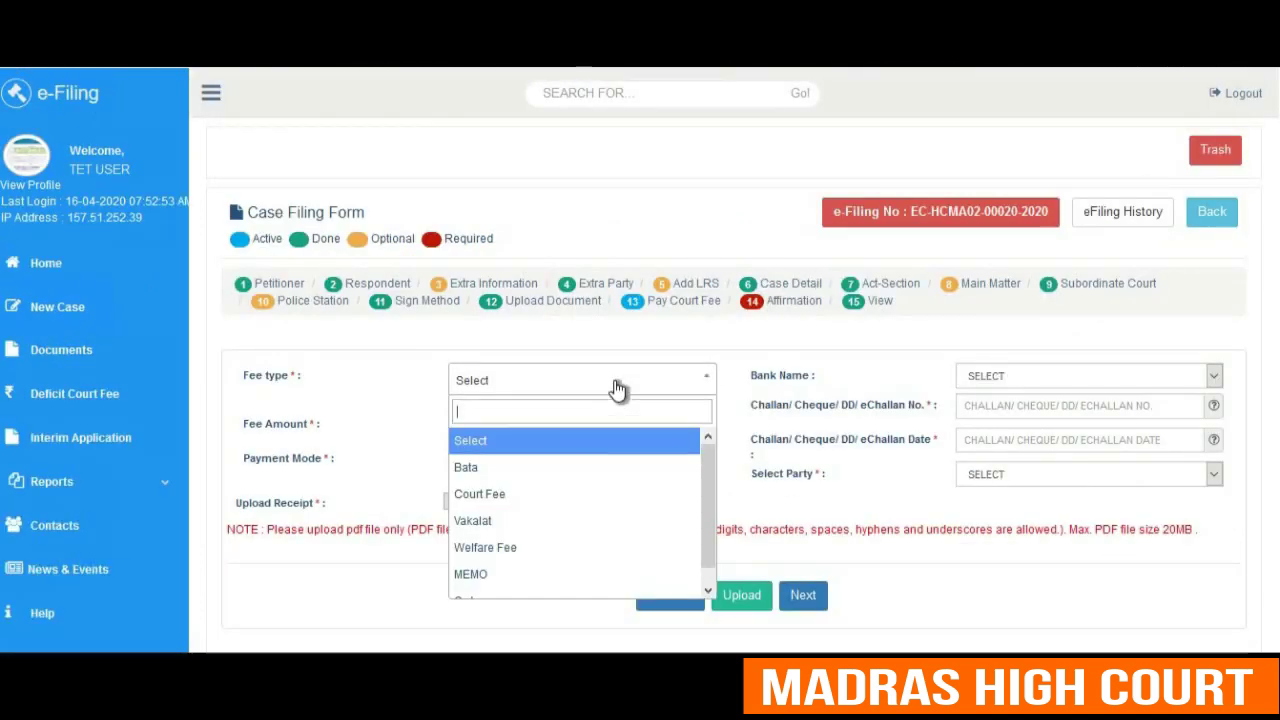
pyautogui.click(587, 497)
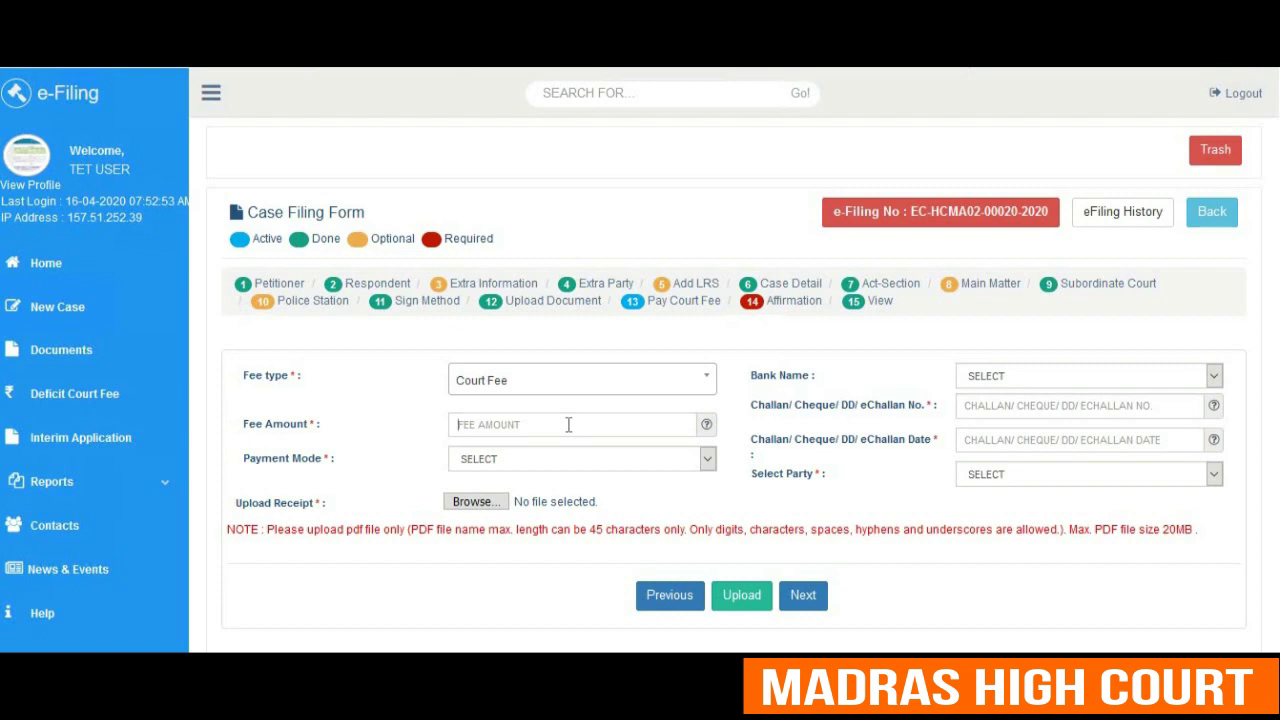
pyautogui.write('1')
pyautogui.press('Tab')
pyautogui.click(563, 468)
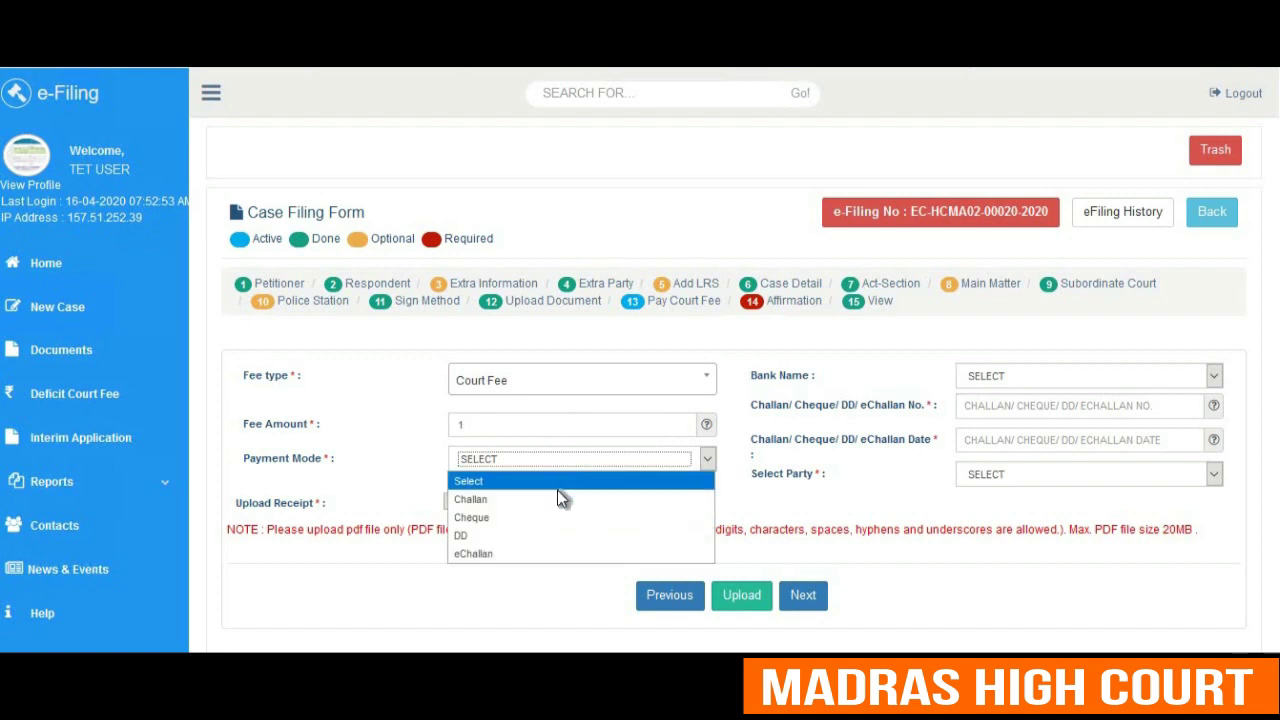
pyautogui.click(541, 553)
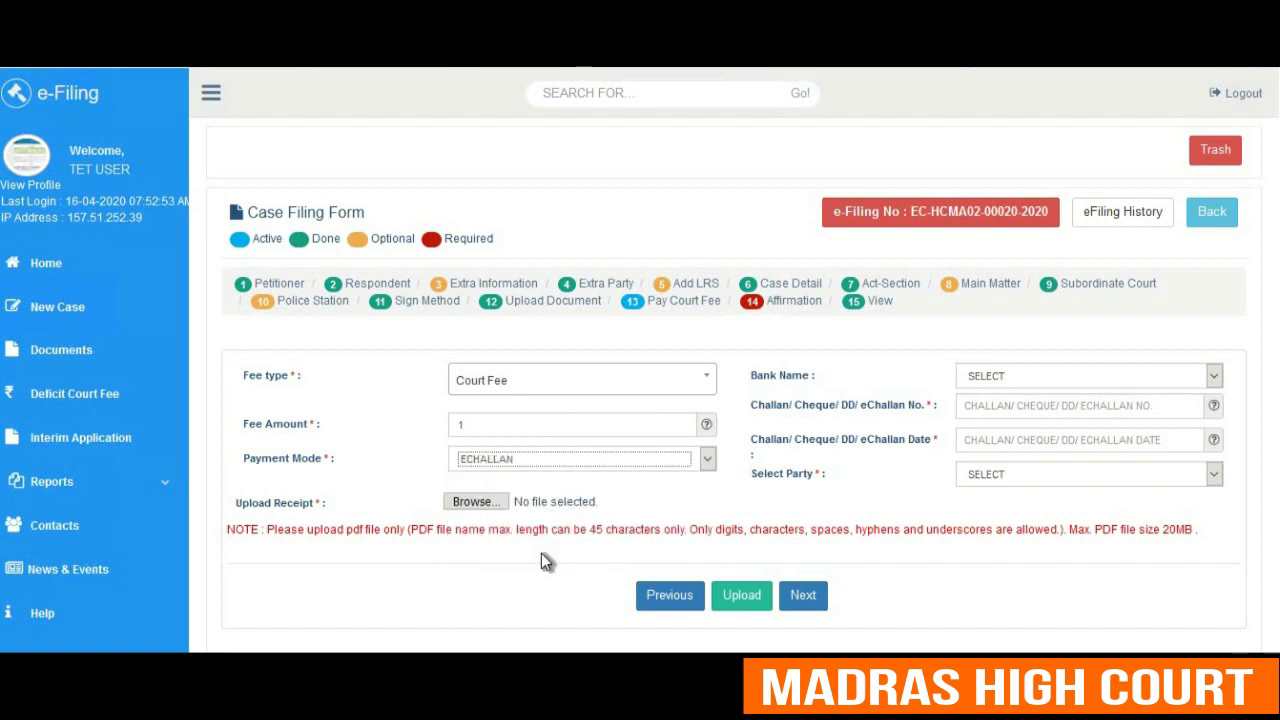
# - Attach IMPORt.pdf as the court fee receipt file
pyautogui.click(990, 405)
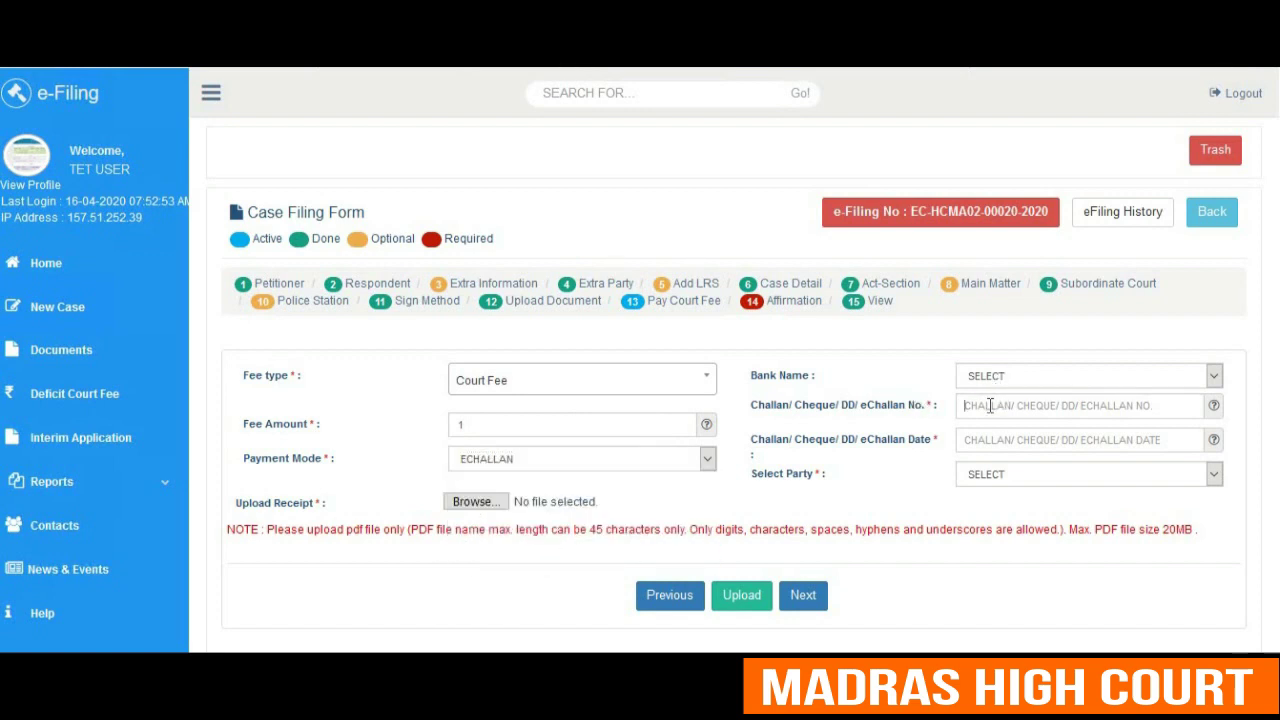
pyautogui.click(496, 500)
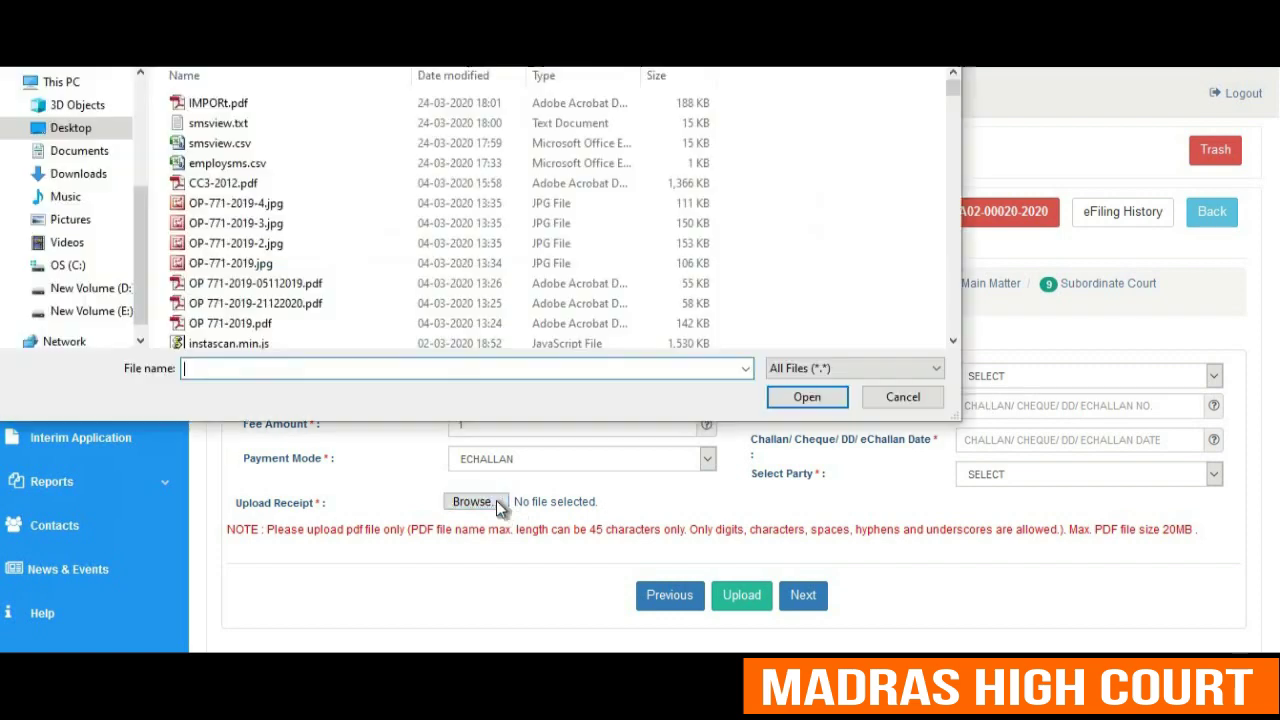
pyautogui.click(232, 103)
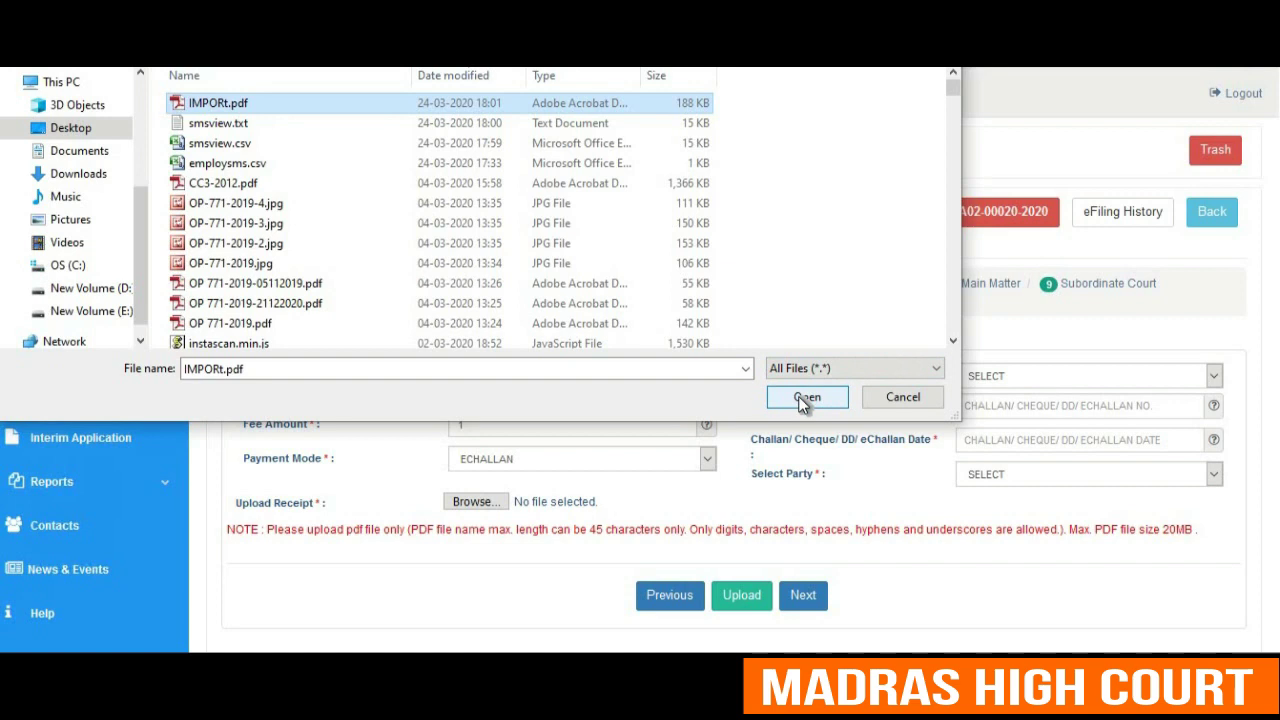
pyautogui.click(805, 398)
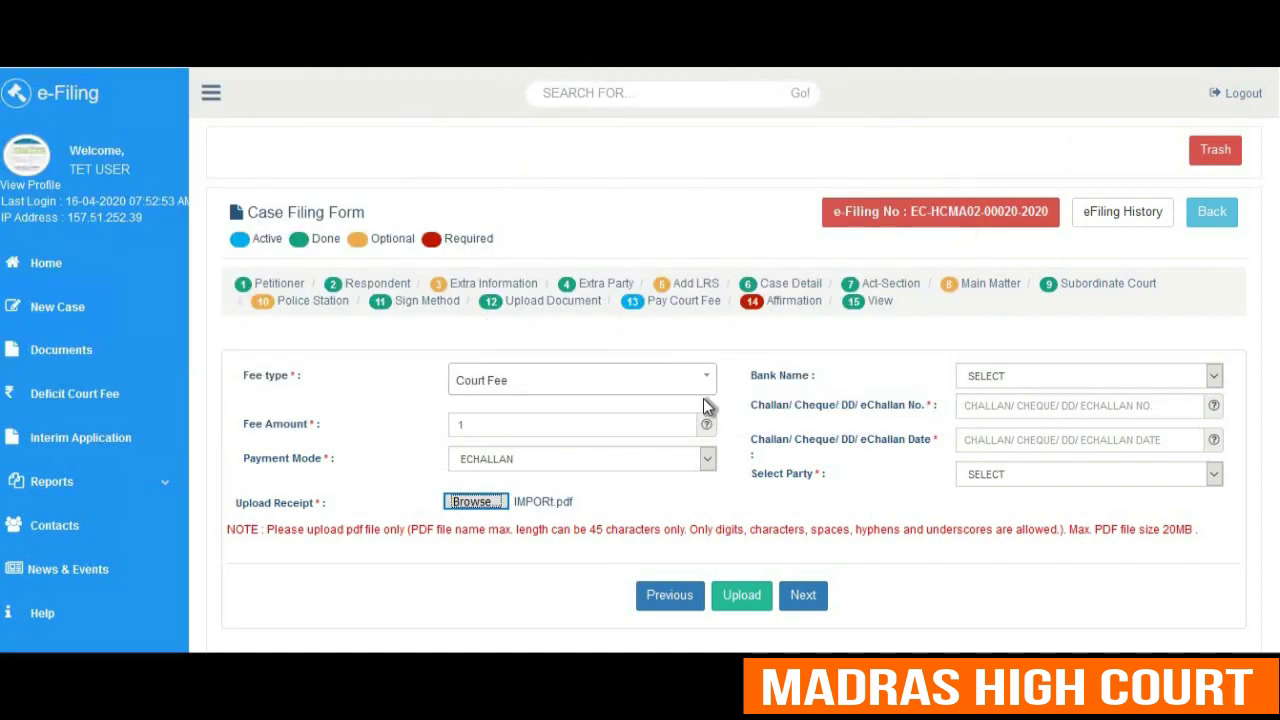
pyautogui.click(1012, 405)
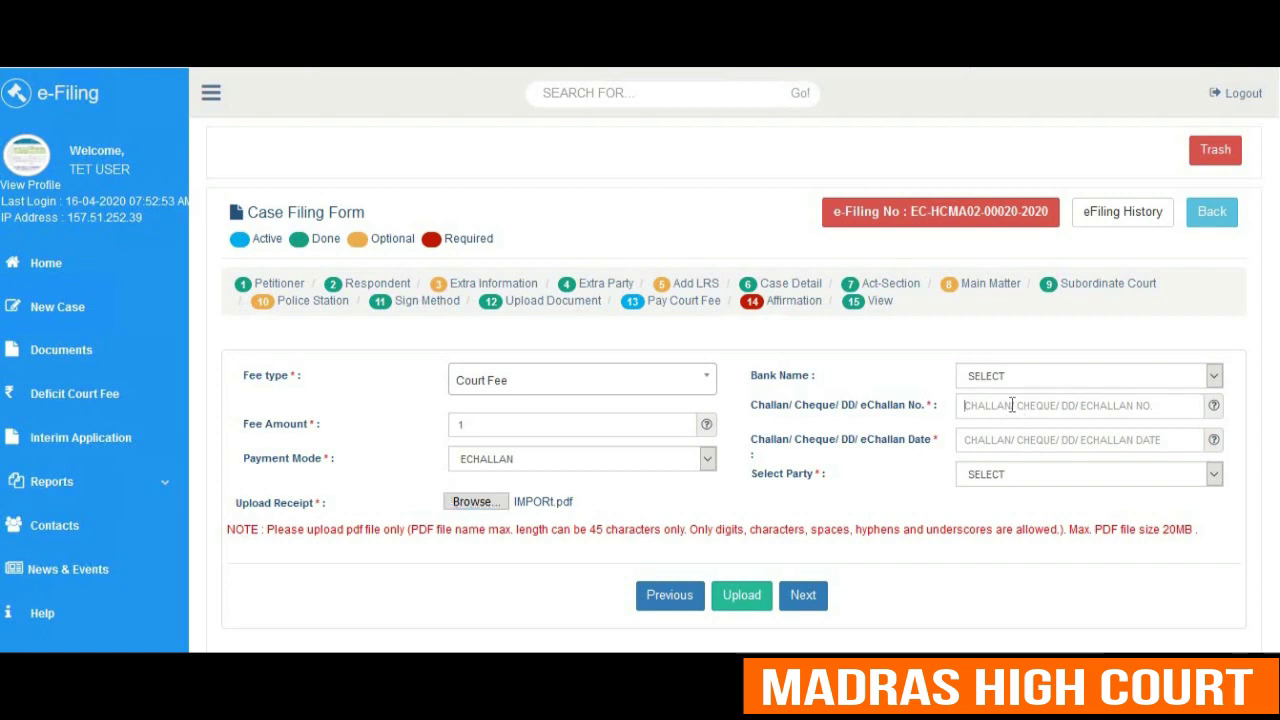
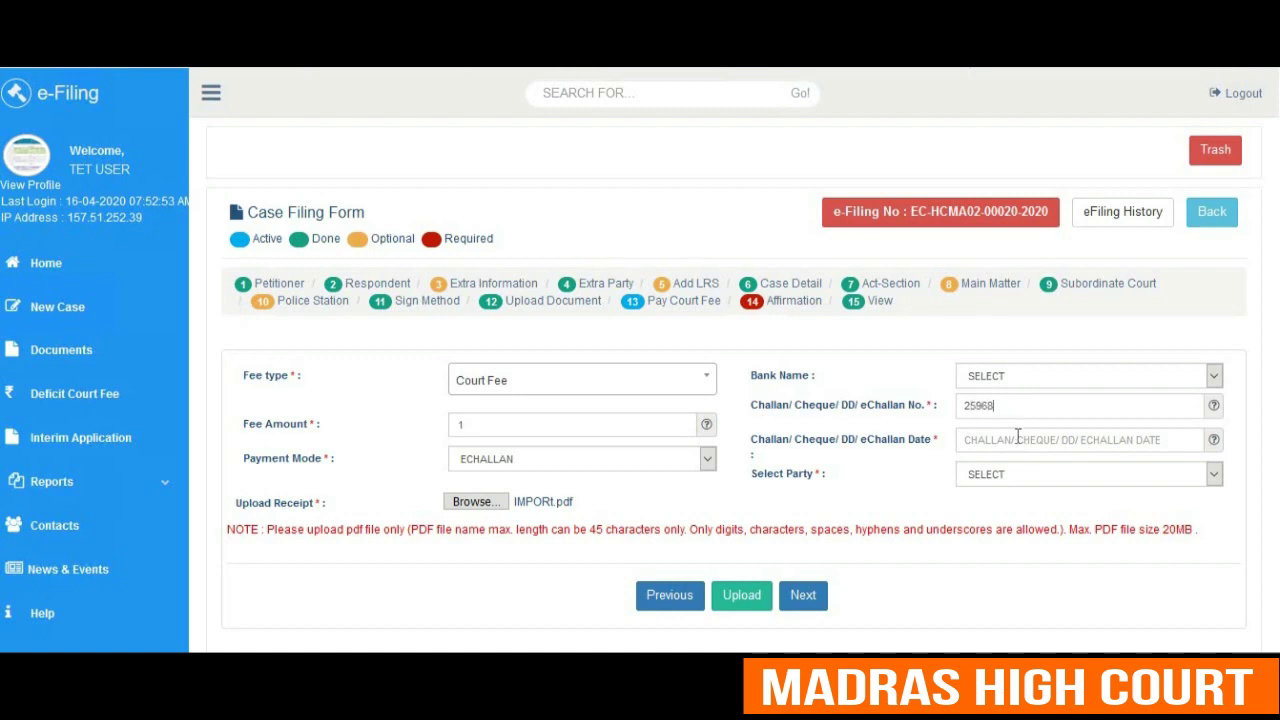
pyautogui.click(1017, 438)
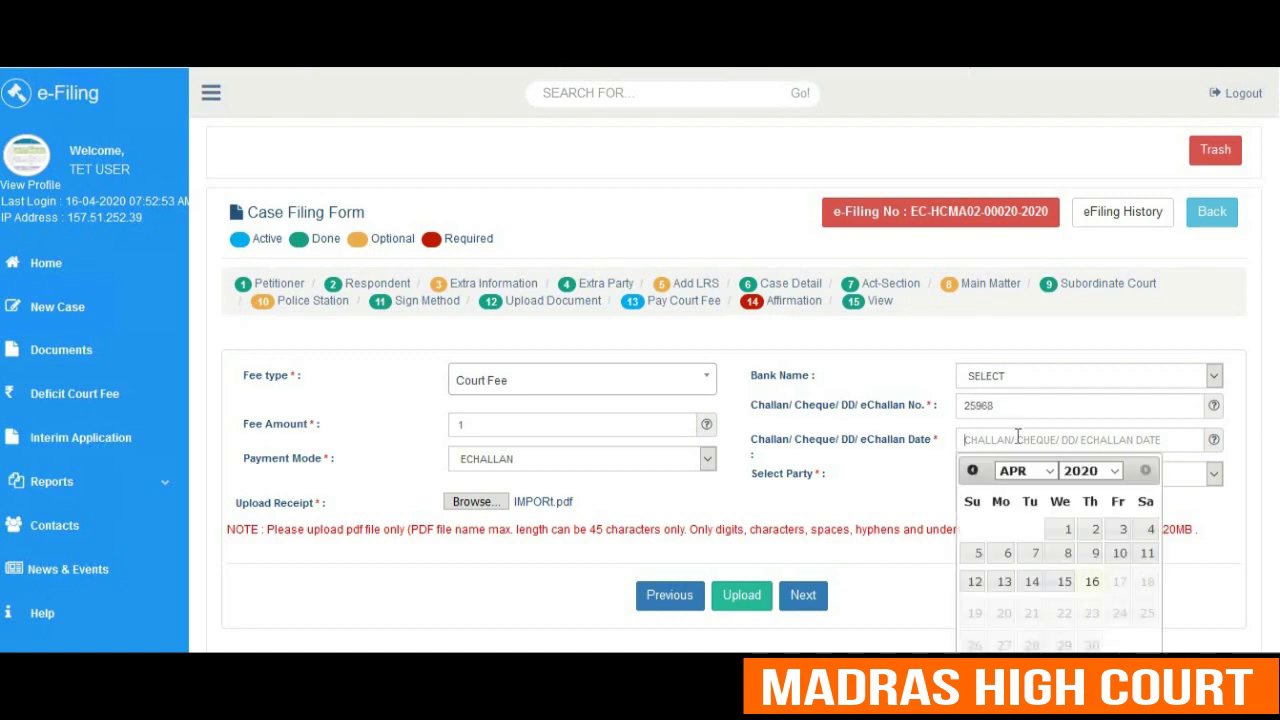
pyautogui.click(1084, 582)
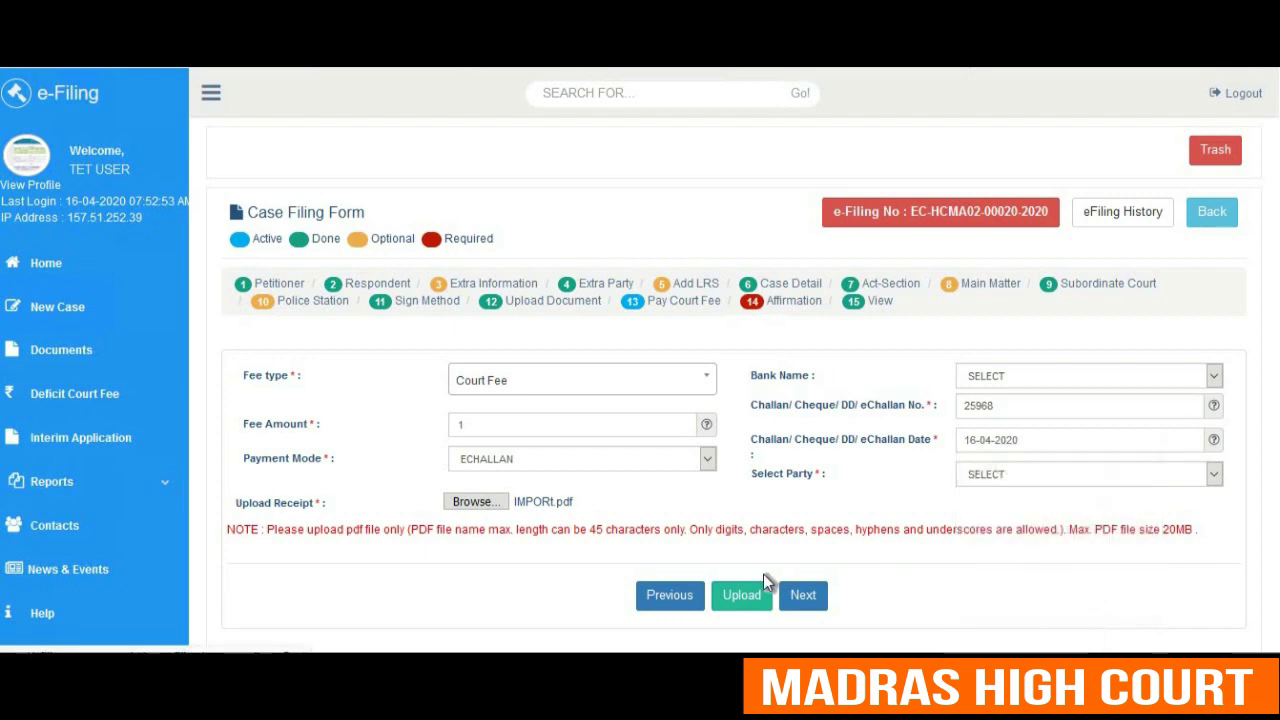
pyautogui.click(977, 478)
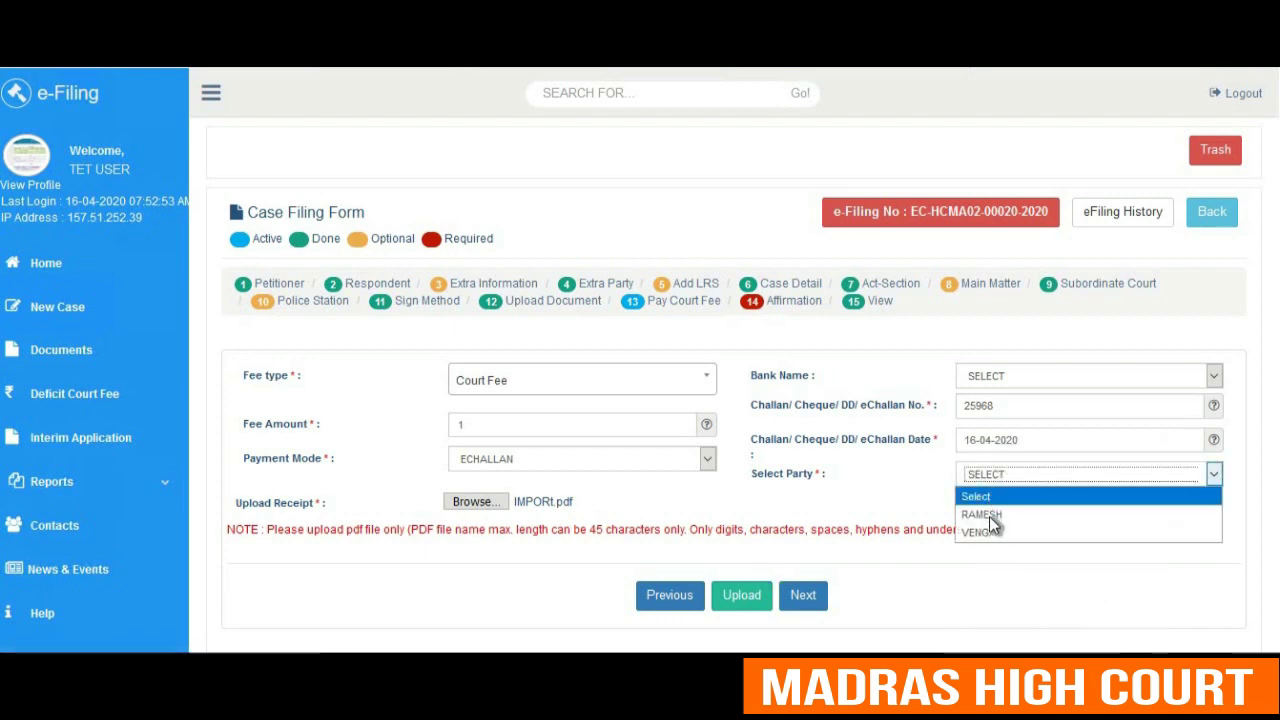
pyautogui.click(989, 516)
pyautogui.click(741, 598)
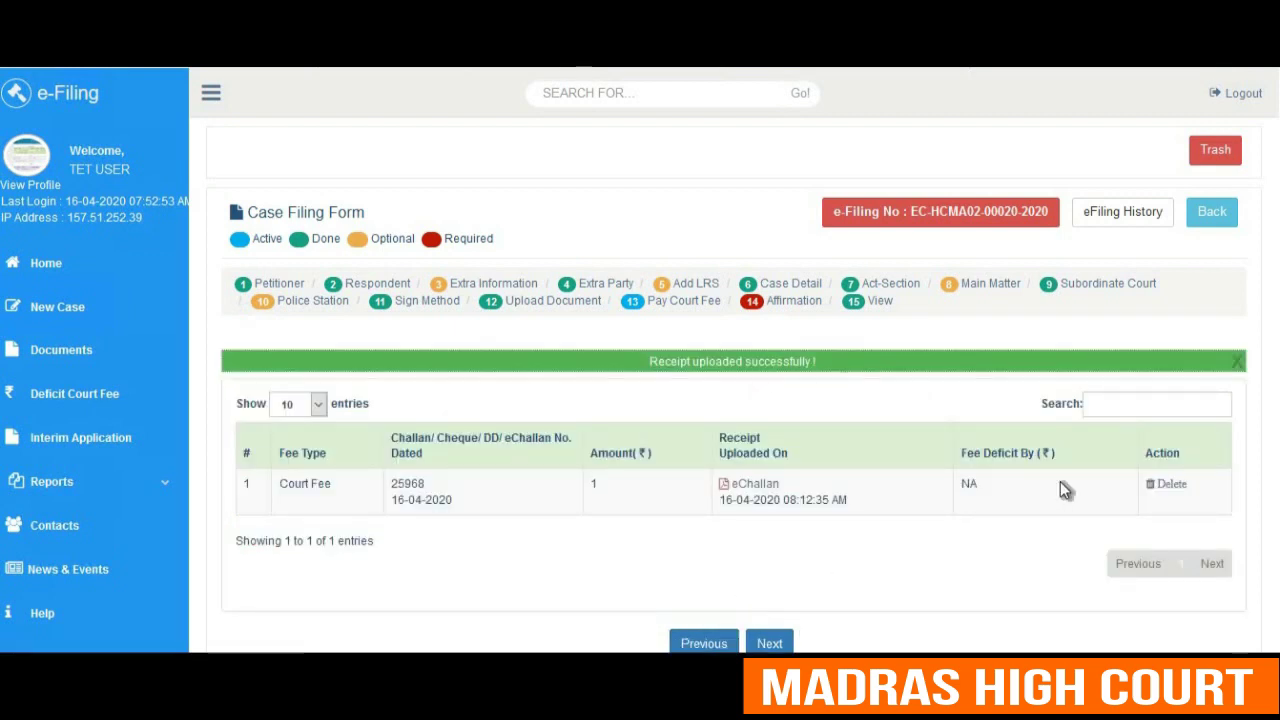
pyautogui.click(770, 643)
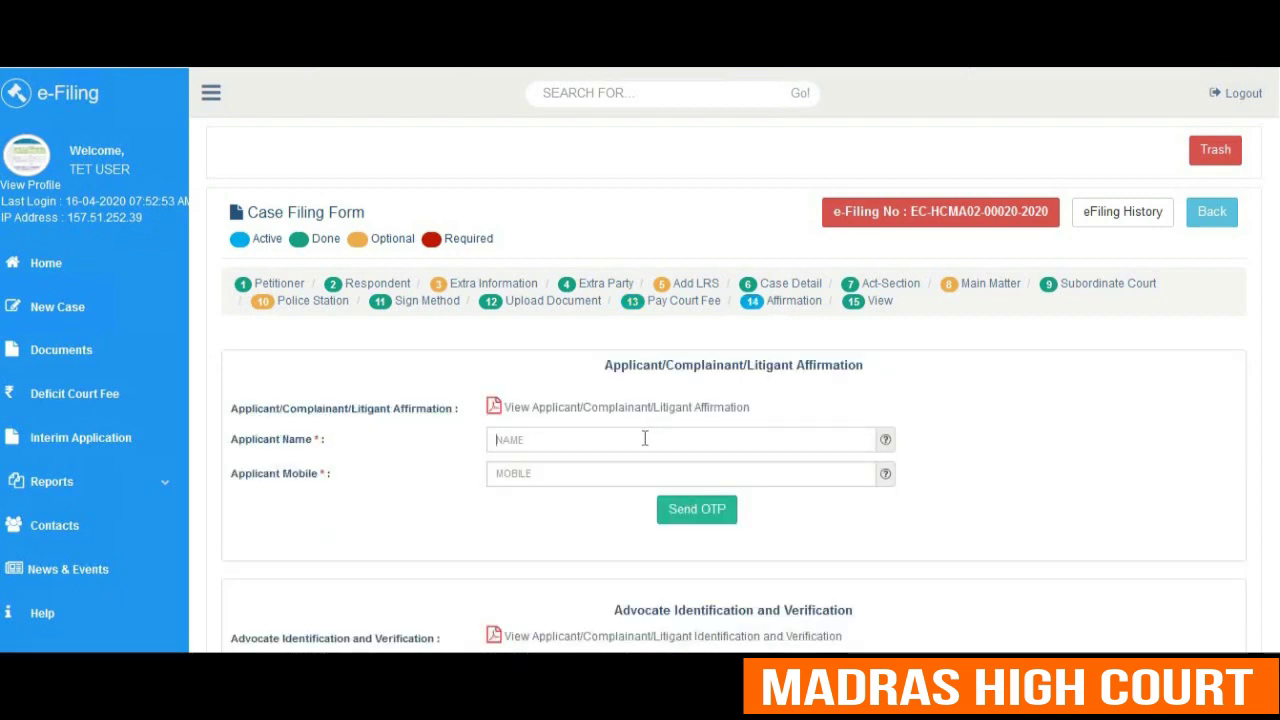
# - Enter the applicant's name and mobile number, send an OTP, and verify the received code
pyautogui.write('RAMESH')
pyautogui.press('Tab')
pyautogui.click(700, 520)
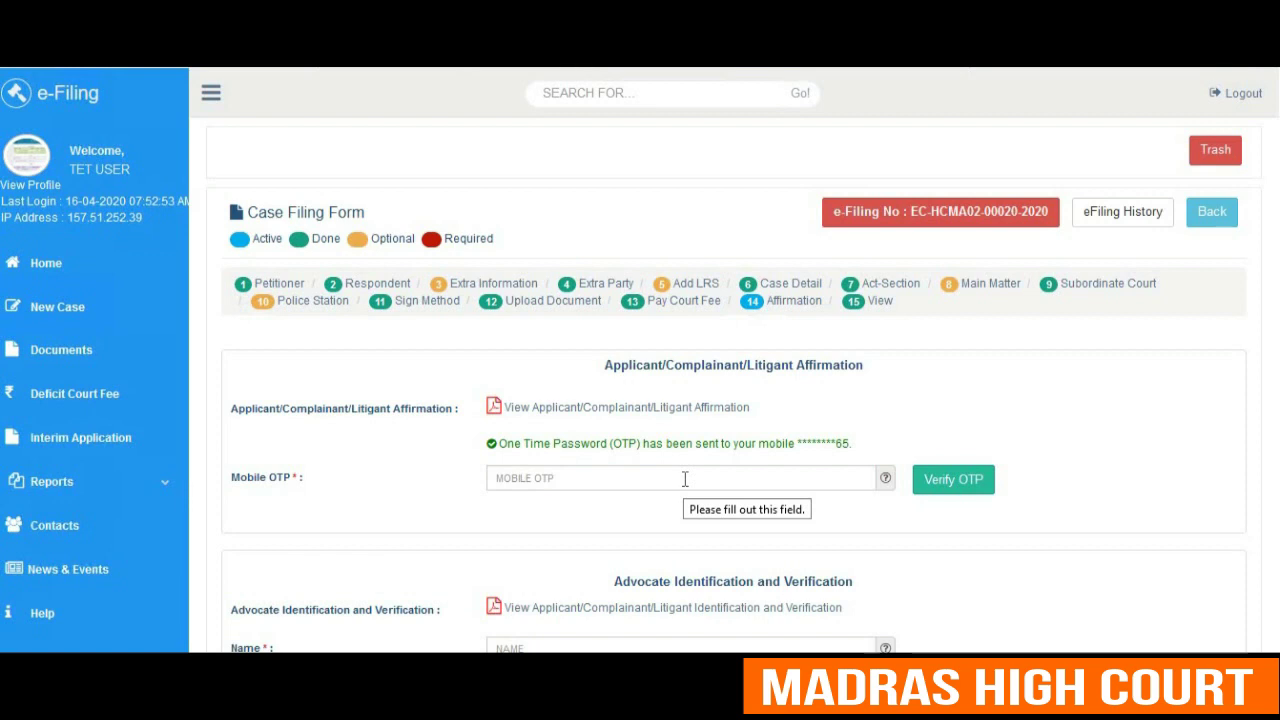
pyautogui.click(685, 479)
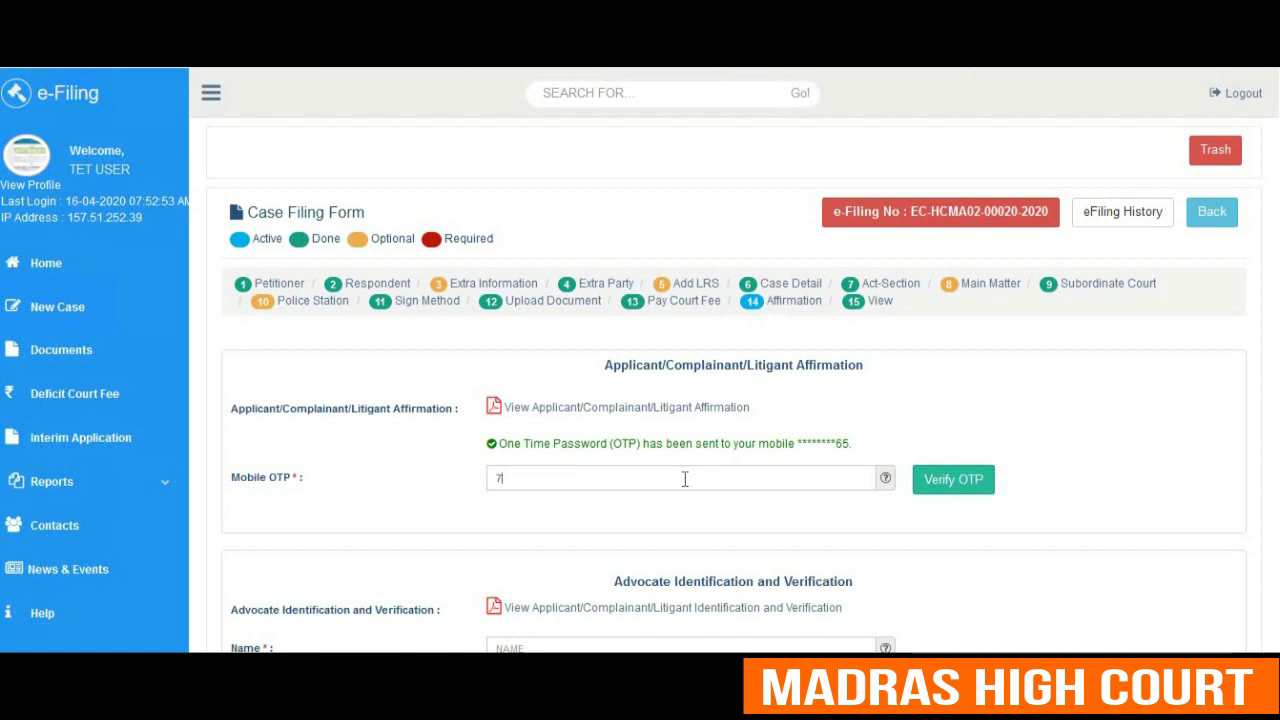
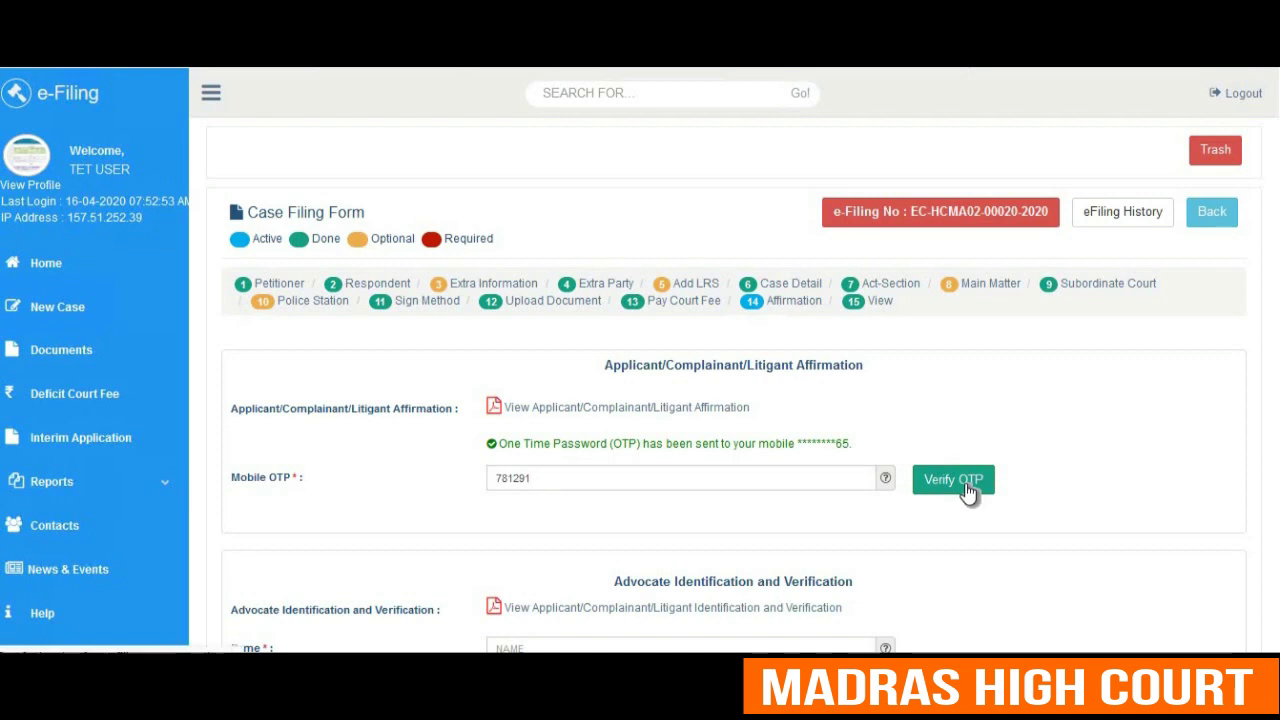
pyautogui.click(953, 480)
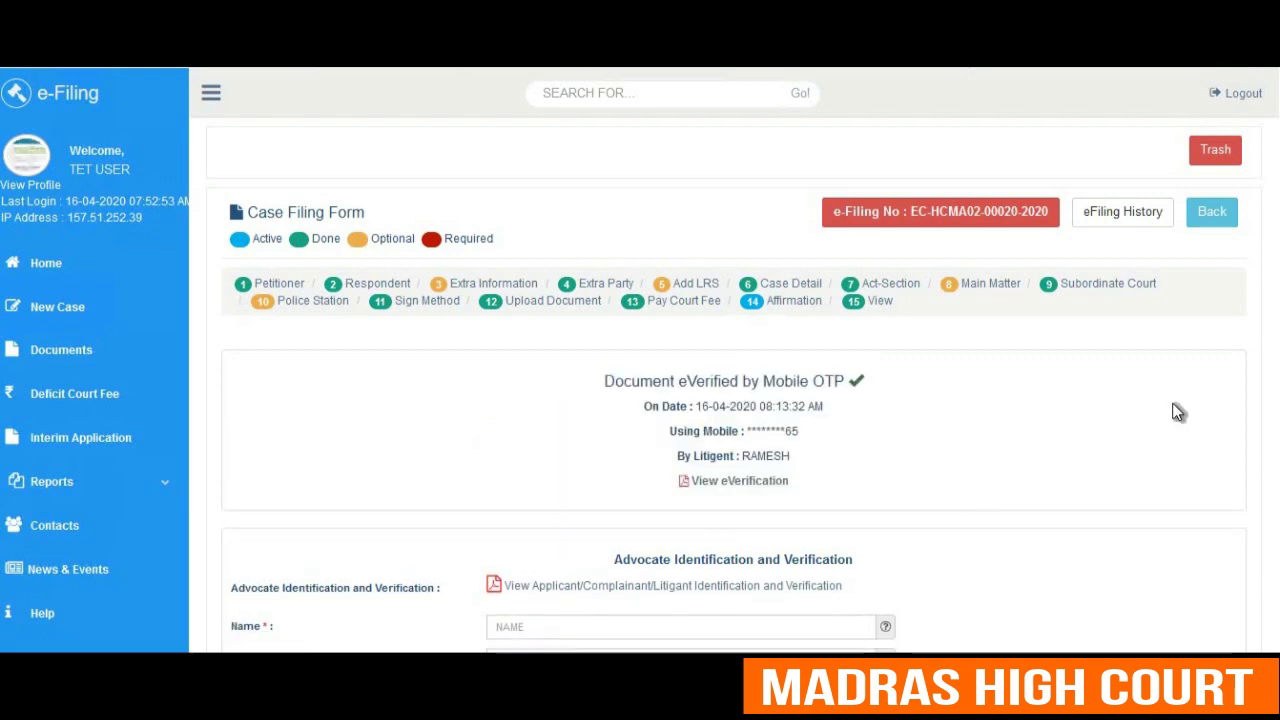
# - Fill in the advocate's name and mobile number in the affirmation form
pyautogui.scroll(-2, 1175, 412)
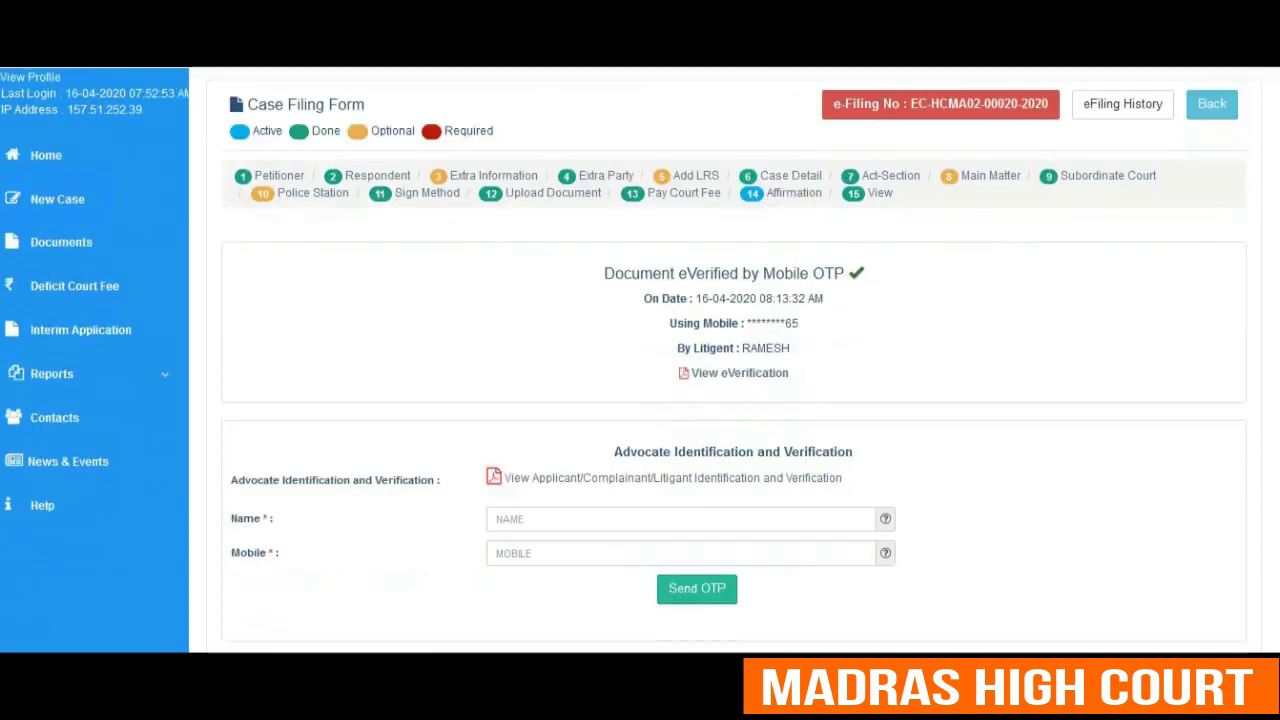
pyautogui.scroll(-1, 637, 455)
pyautogui.click(597, 476)
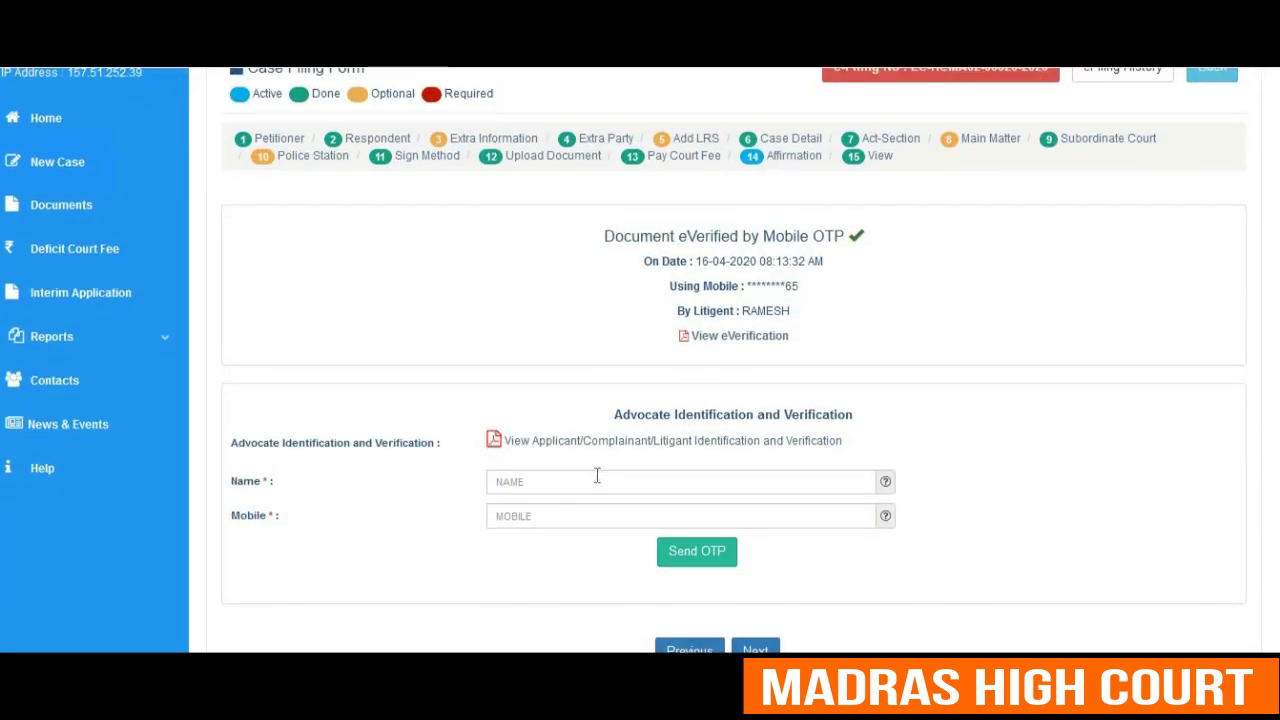
pyautogui.write('TEST')
pyautogui.press('Tab')
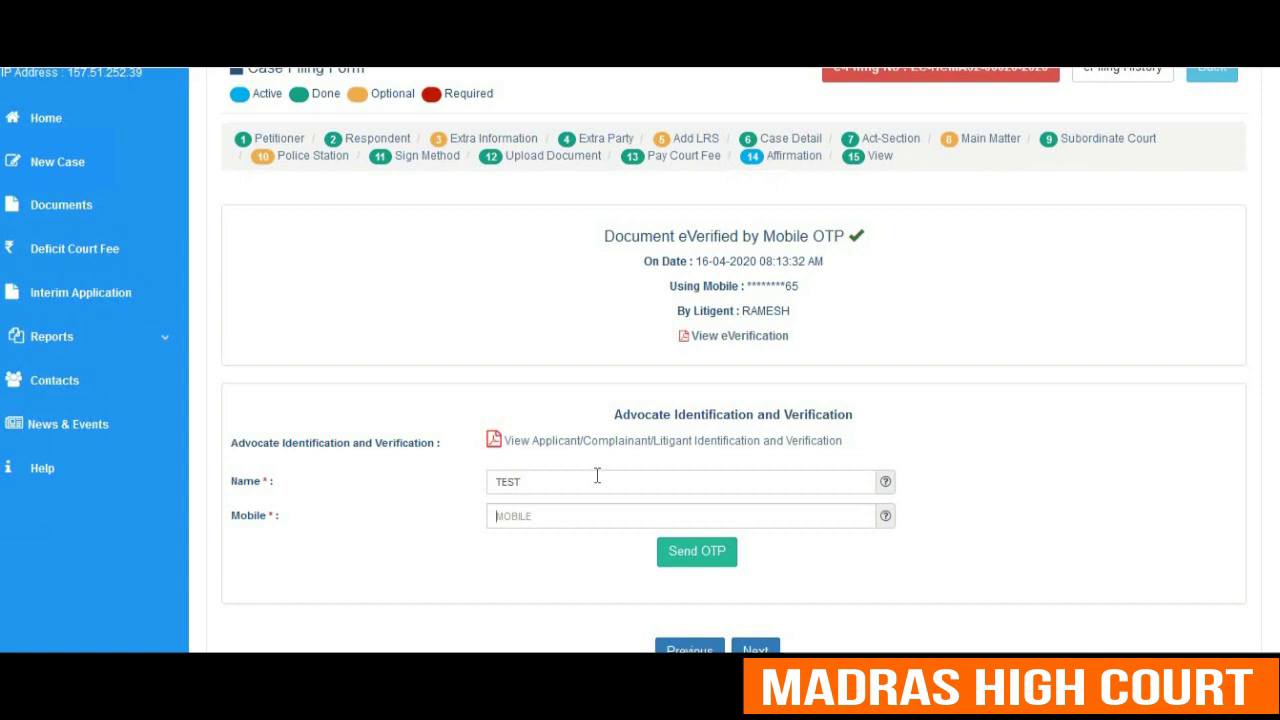
# - Send an OTP to the advocate's mobile and verify the received code
pyautogui.click(688, 560)
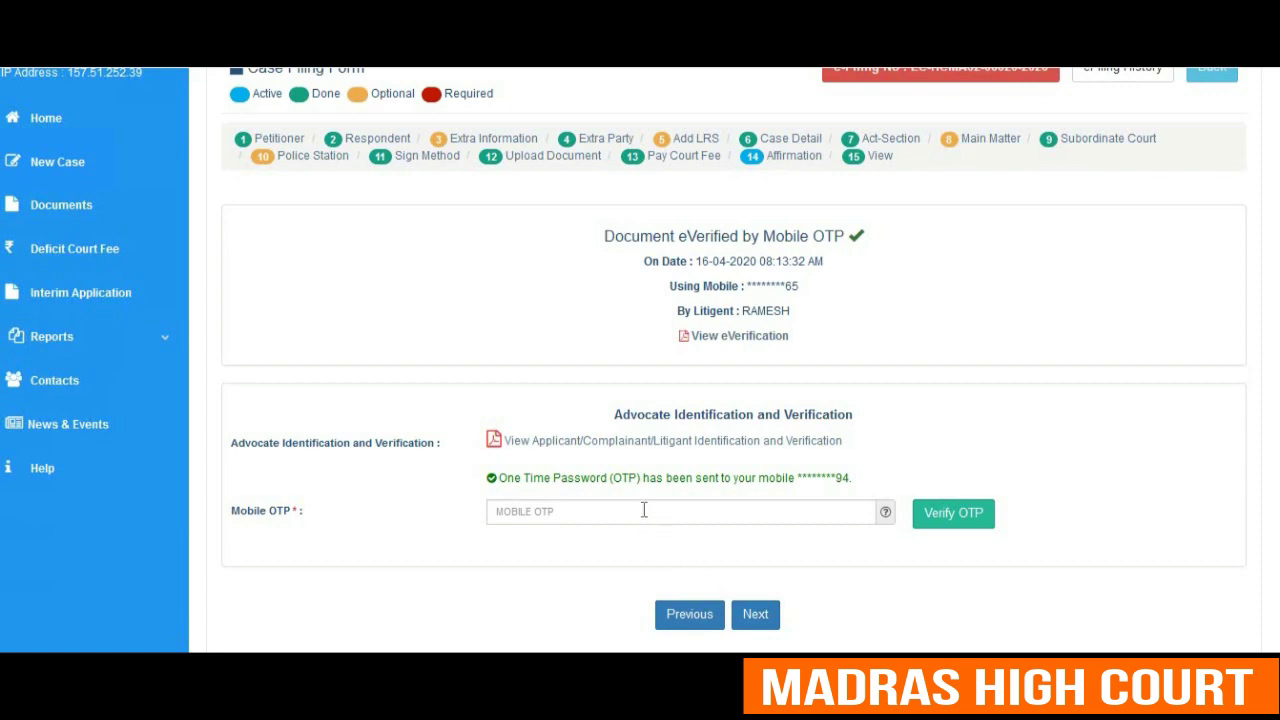
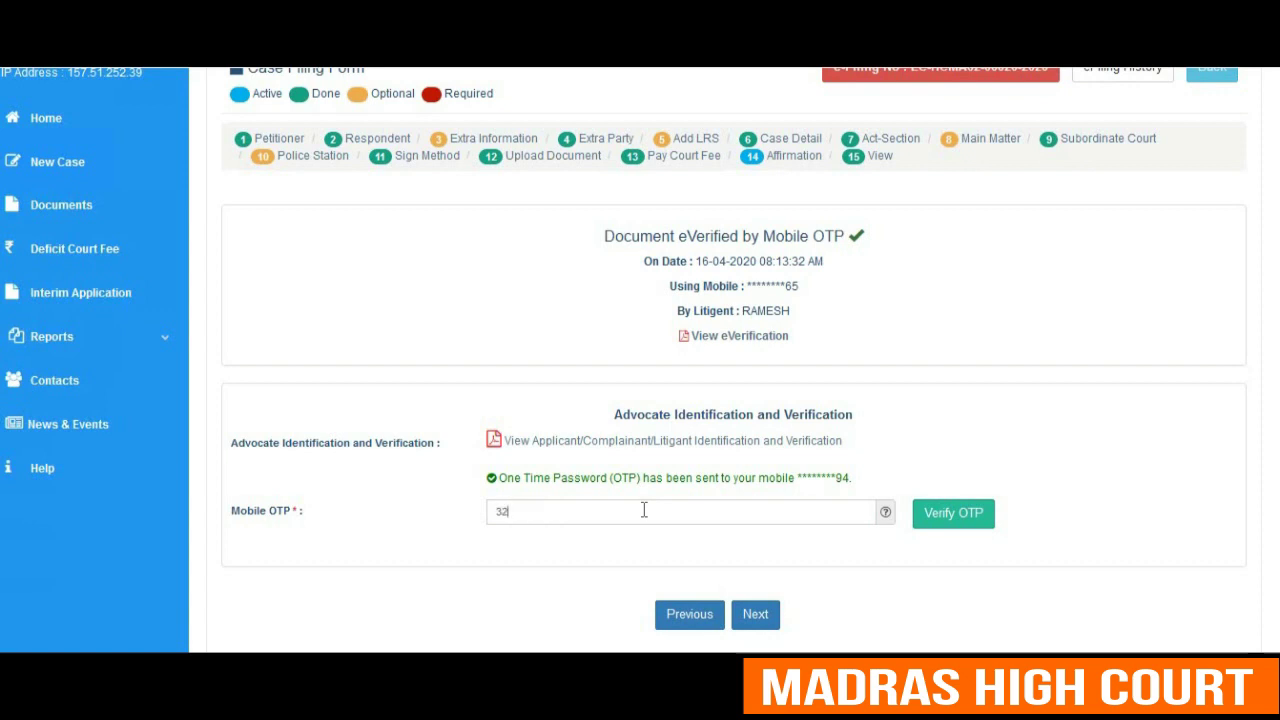
pyautogui.click(955, 525)
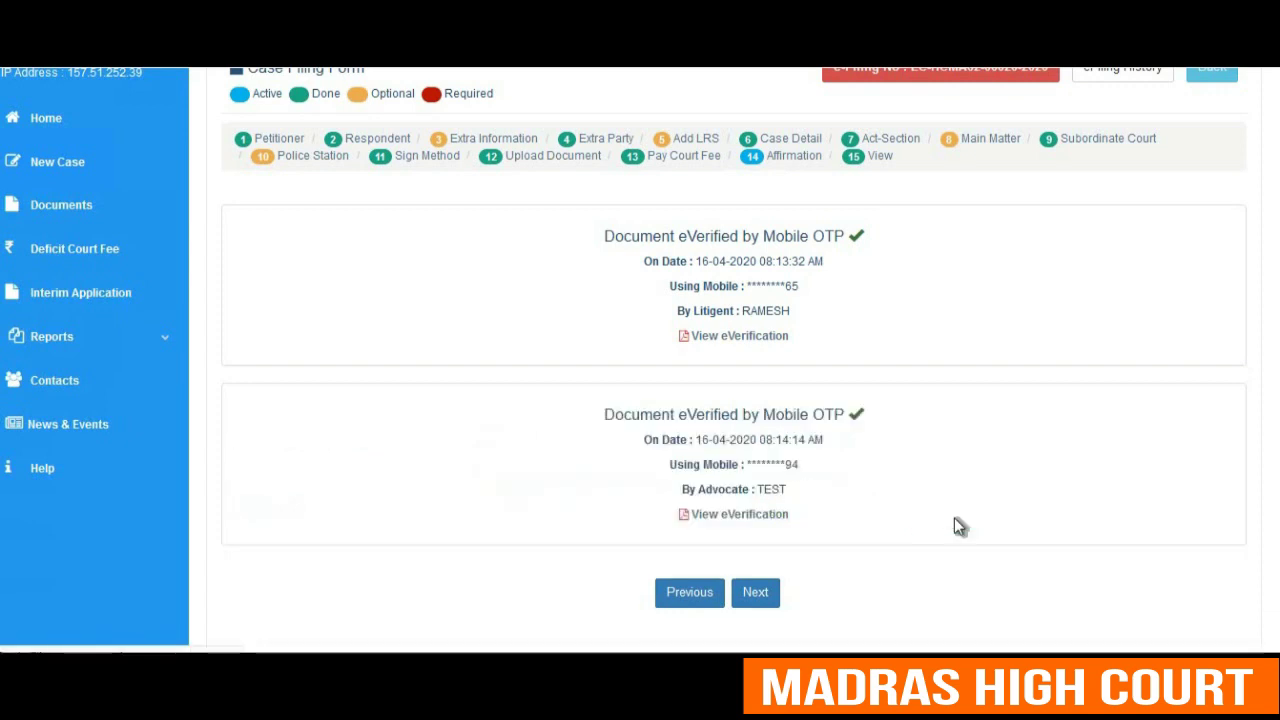
pyautogui.click(758, 593)
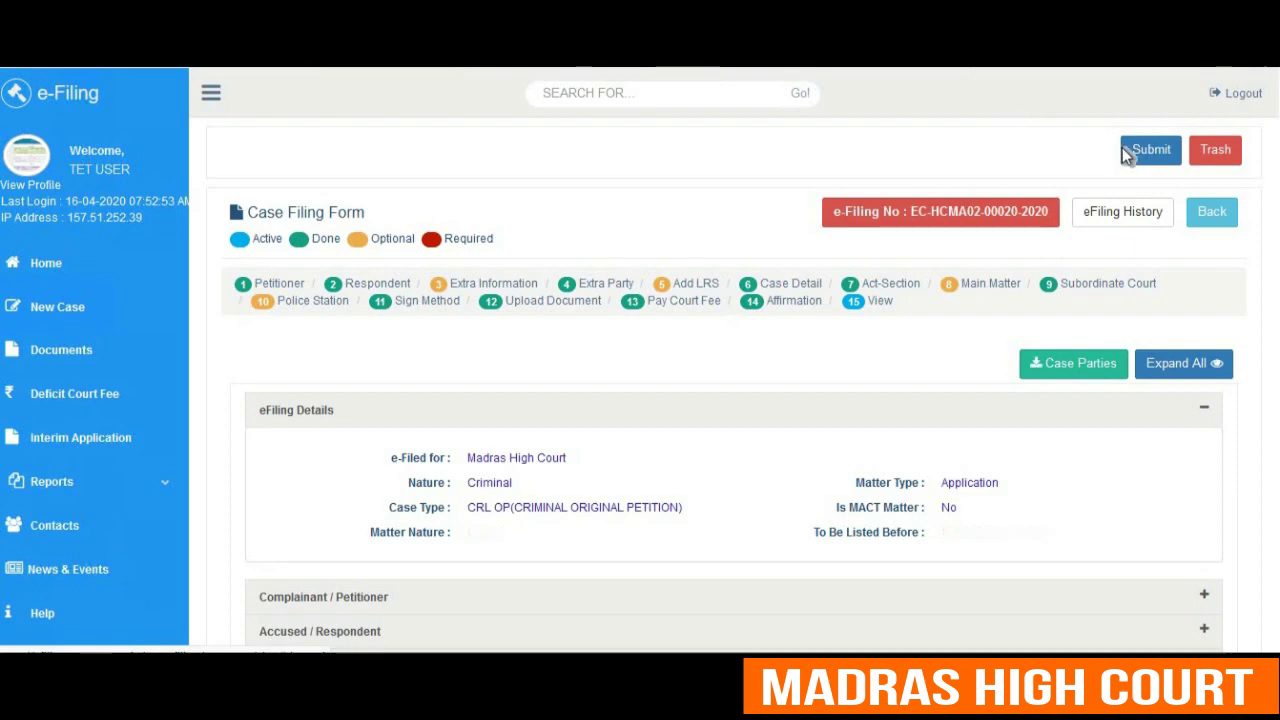
pyautogui.click(1178, 363)
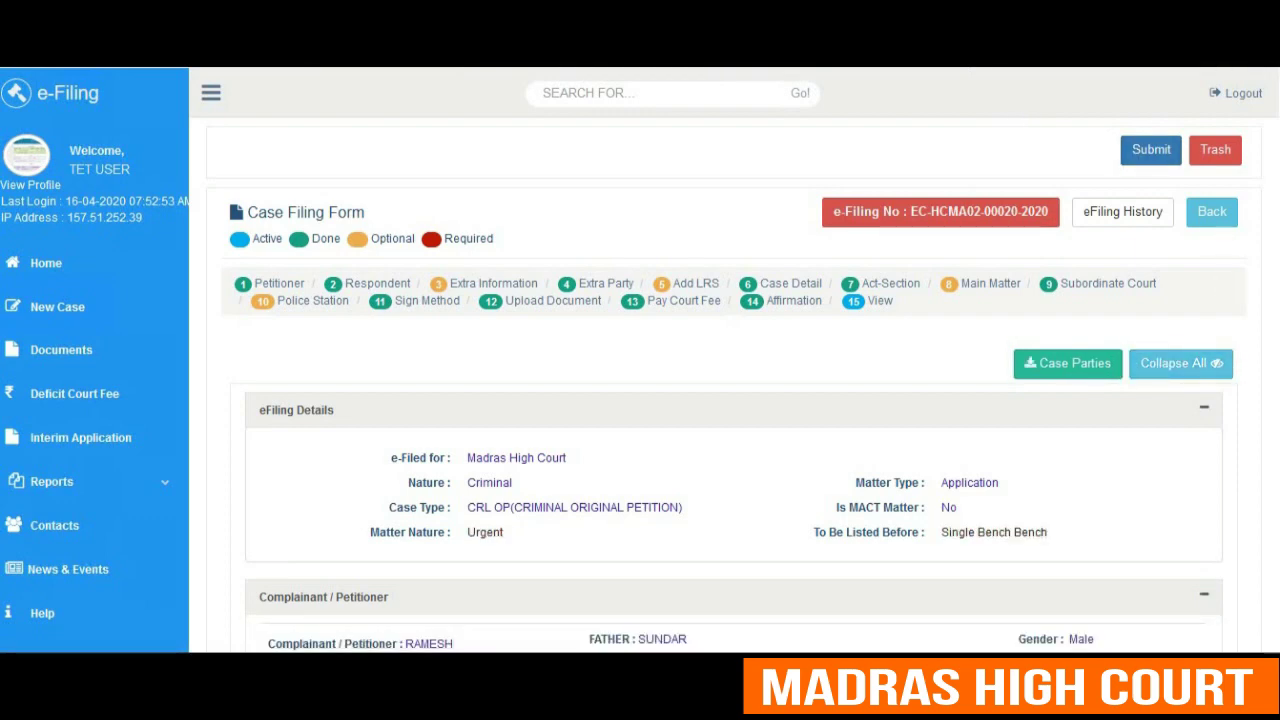
pyautogui.scroll(-3, 733, 400)
pyautogui.scroll(-4, 733, 400)
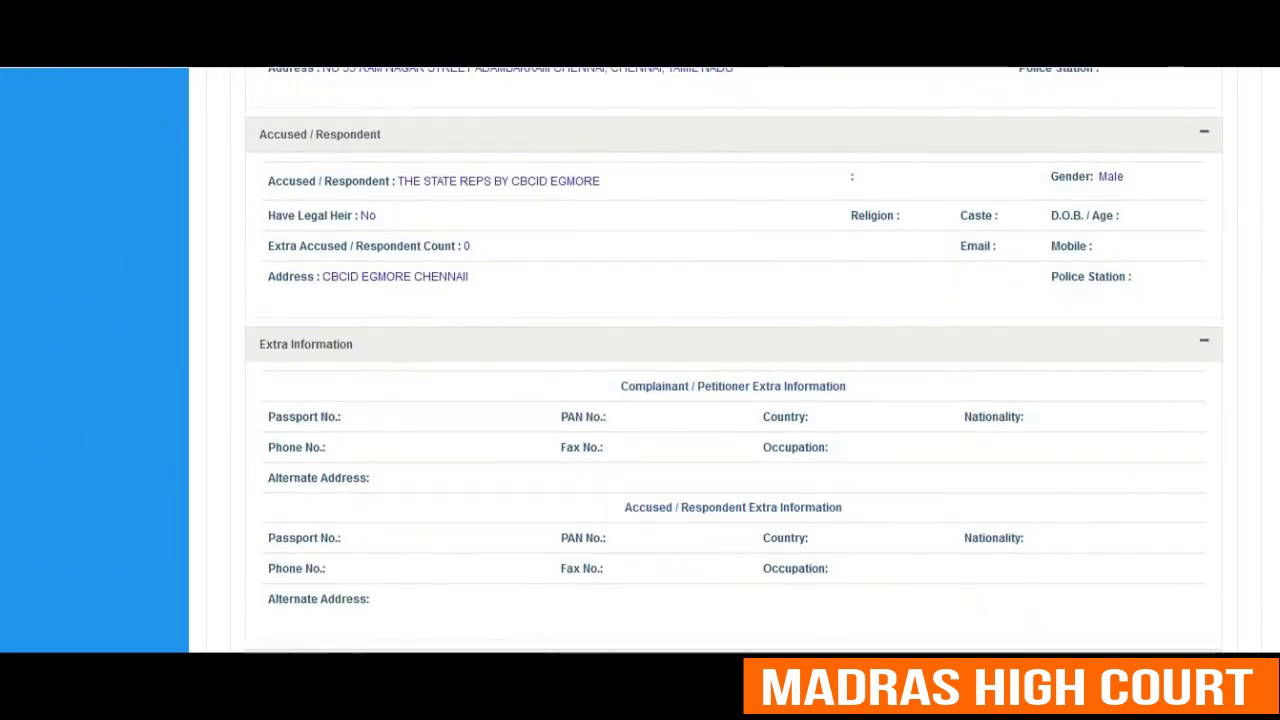
pyautogui.scroll(-7, 733, 400)
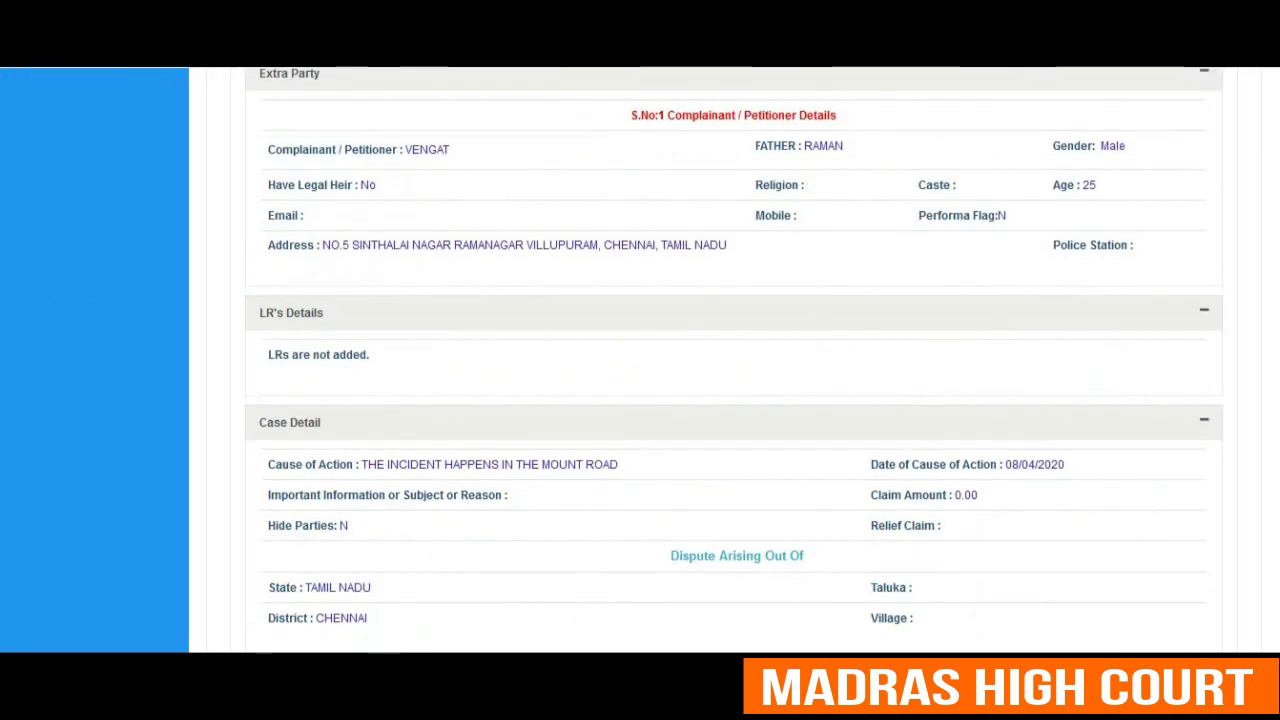
pyautogui.scroll(-10, 733, 400)
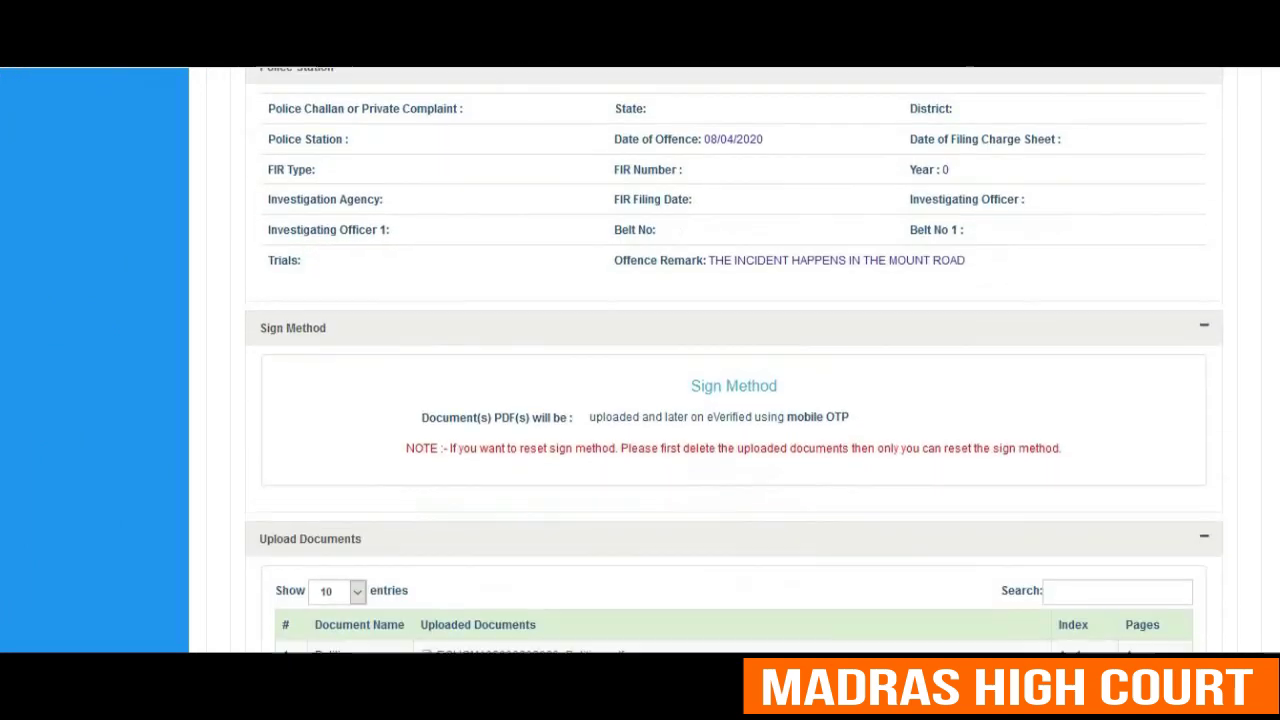
pyautogui.scroll(-3, 733, 400)
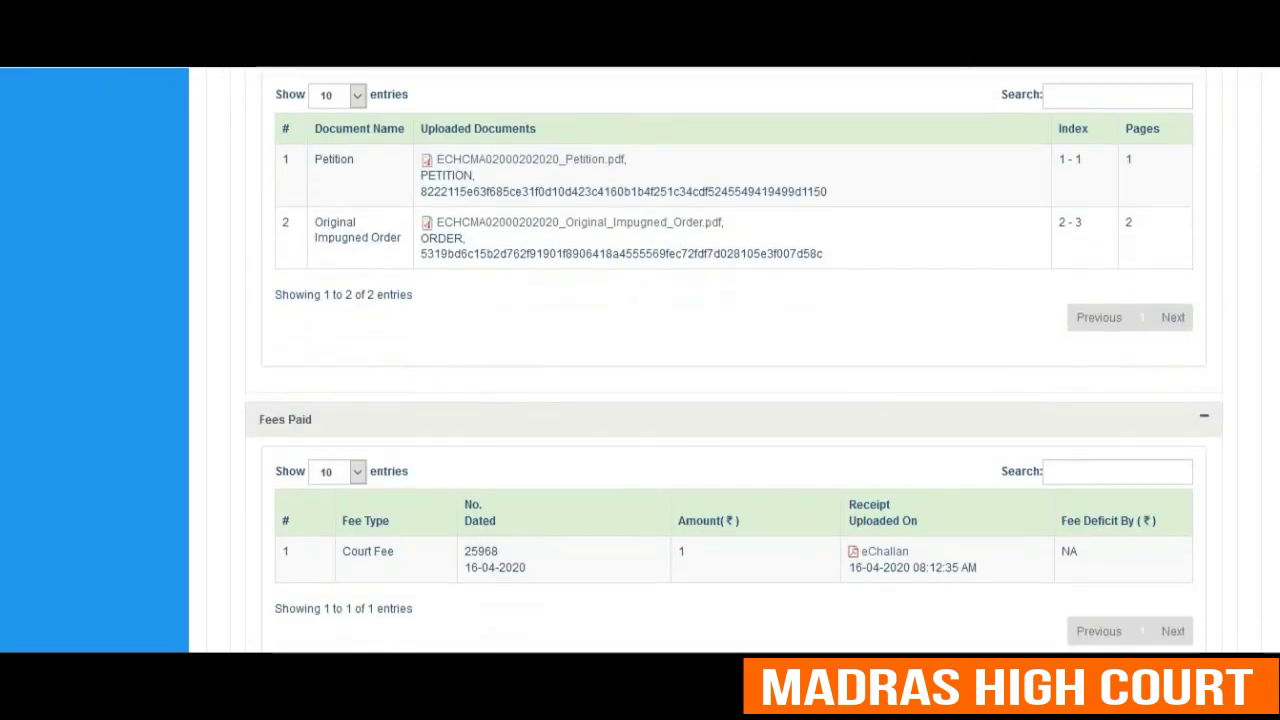
pyautogui.scroll(-3, 733, 400)
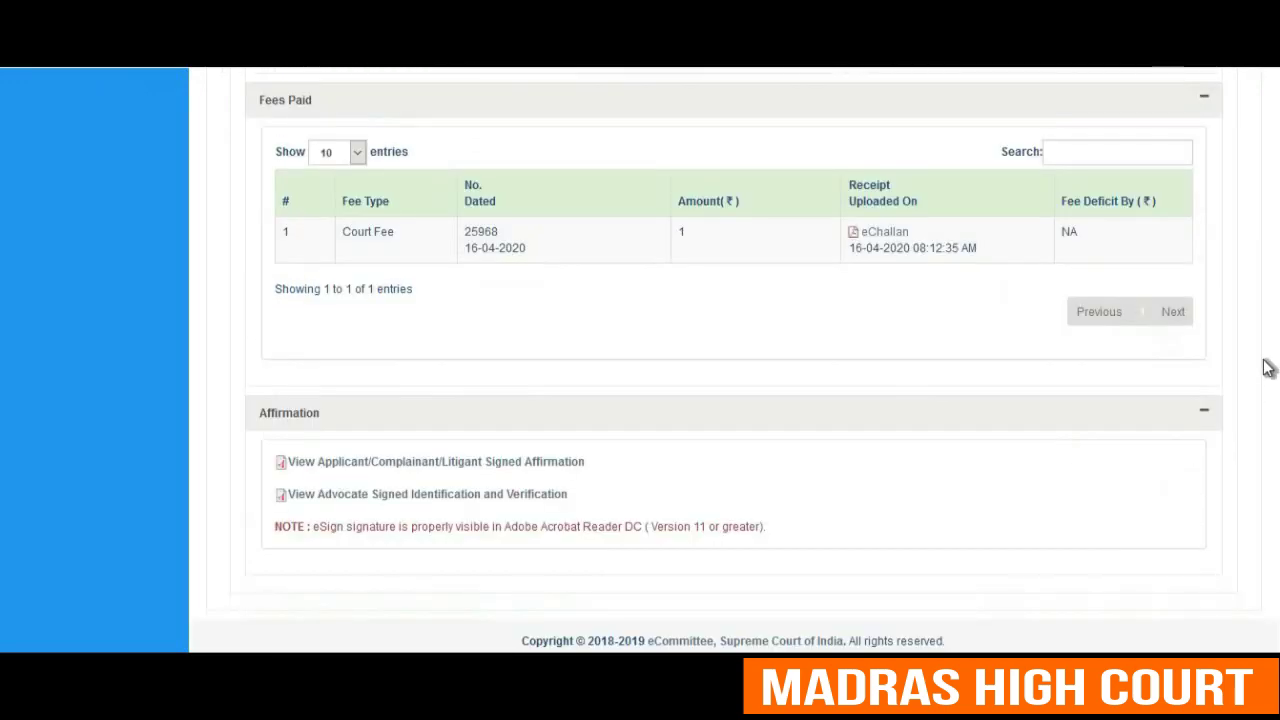
pyautogui.moveTo(1266, 366); pyautogui.dragTo(1262, 252)
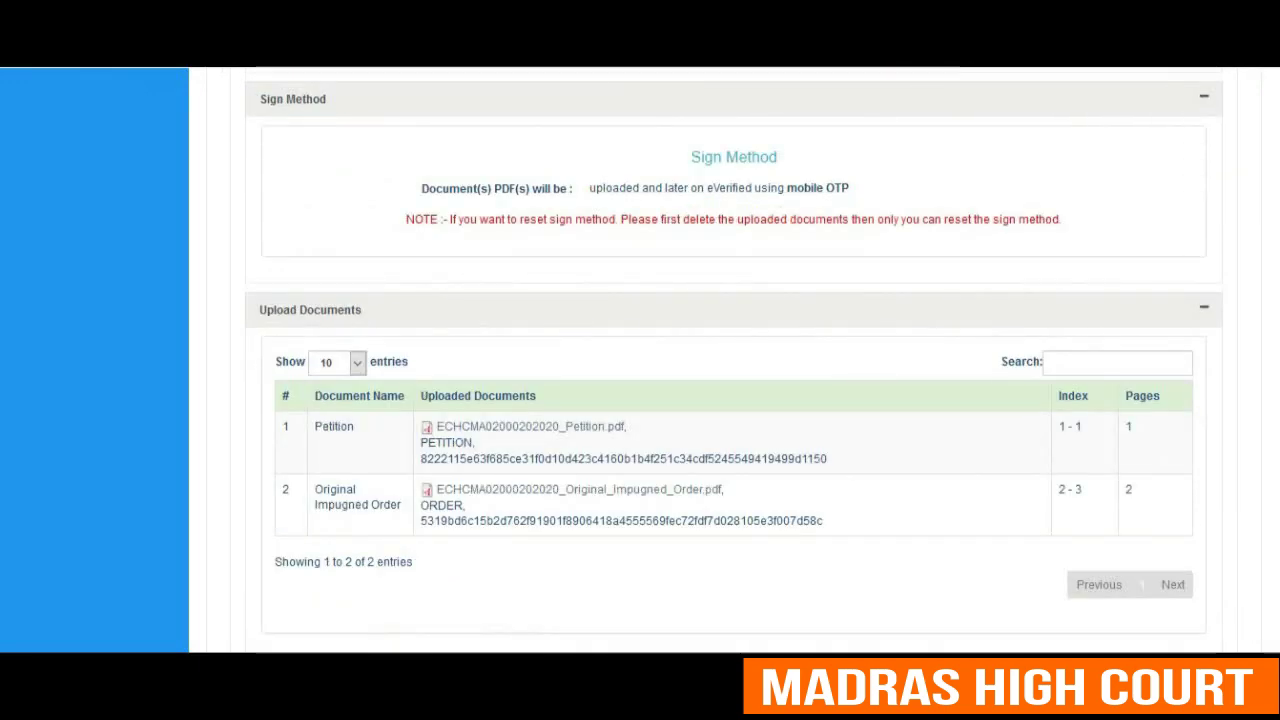
pyautogui.scroll(-3, 733, 400)
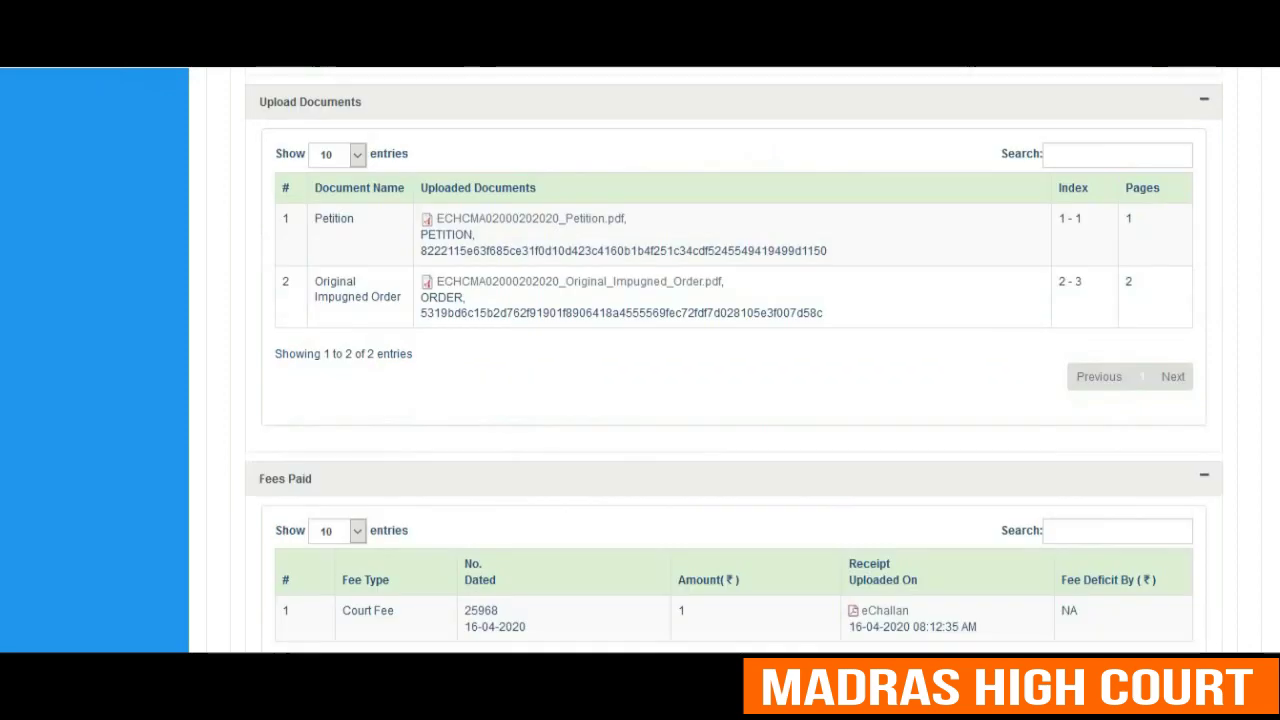
pyautogui.scroll(-4, 733, 400)
pyautogui.moveTo(1266, 391); pyautogui.dragTo(1249, 103)
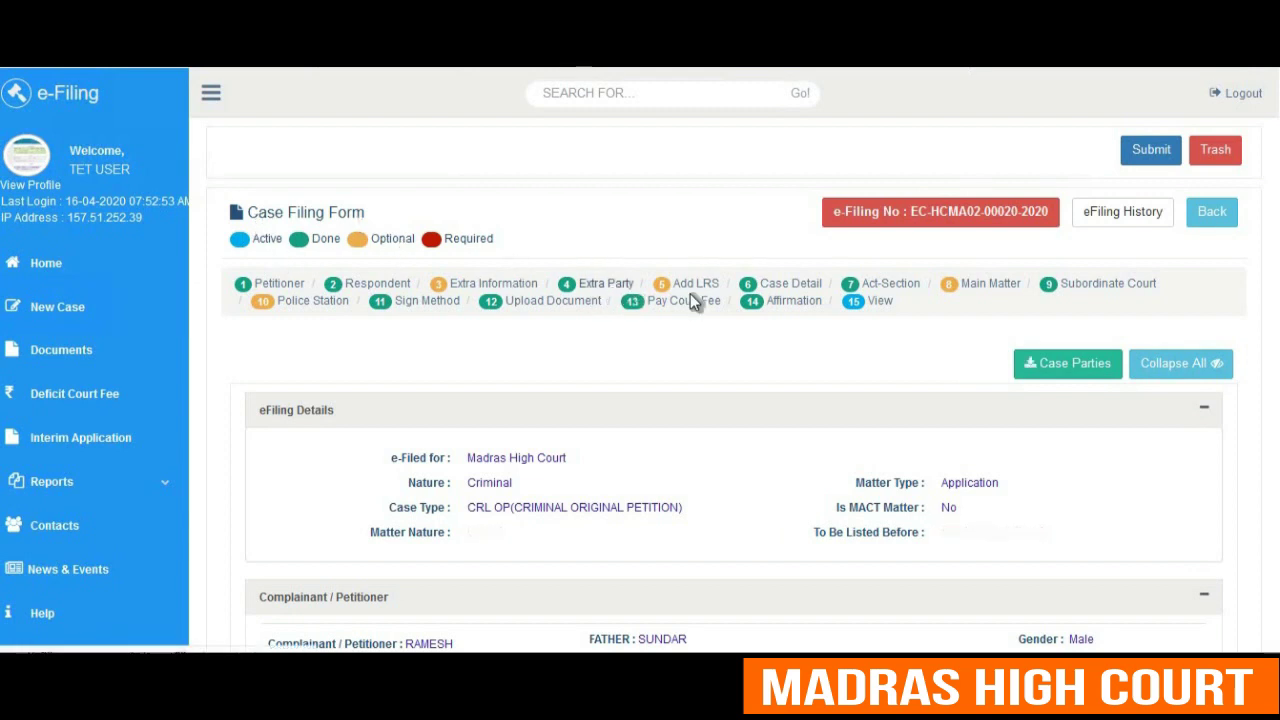
pyautogui.click(1151, 156)
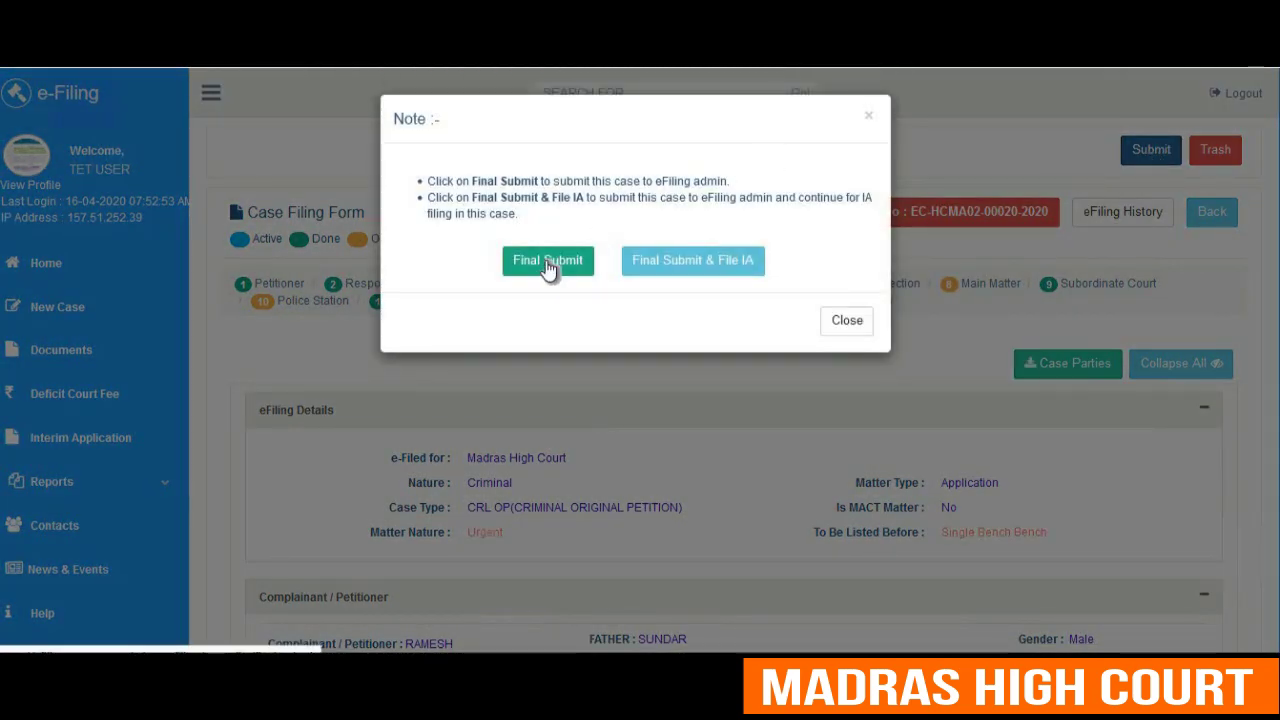
pyautogui.click(548, 262)
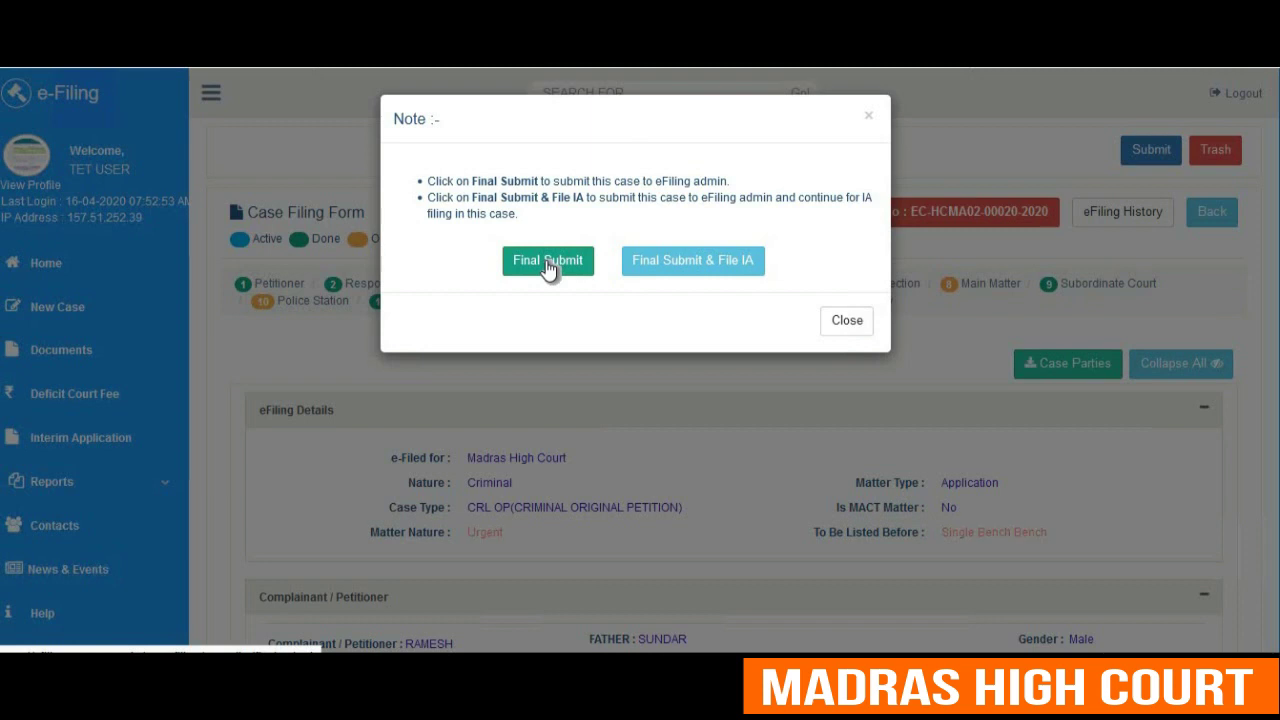
pyautogui.click(548, 262)
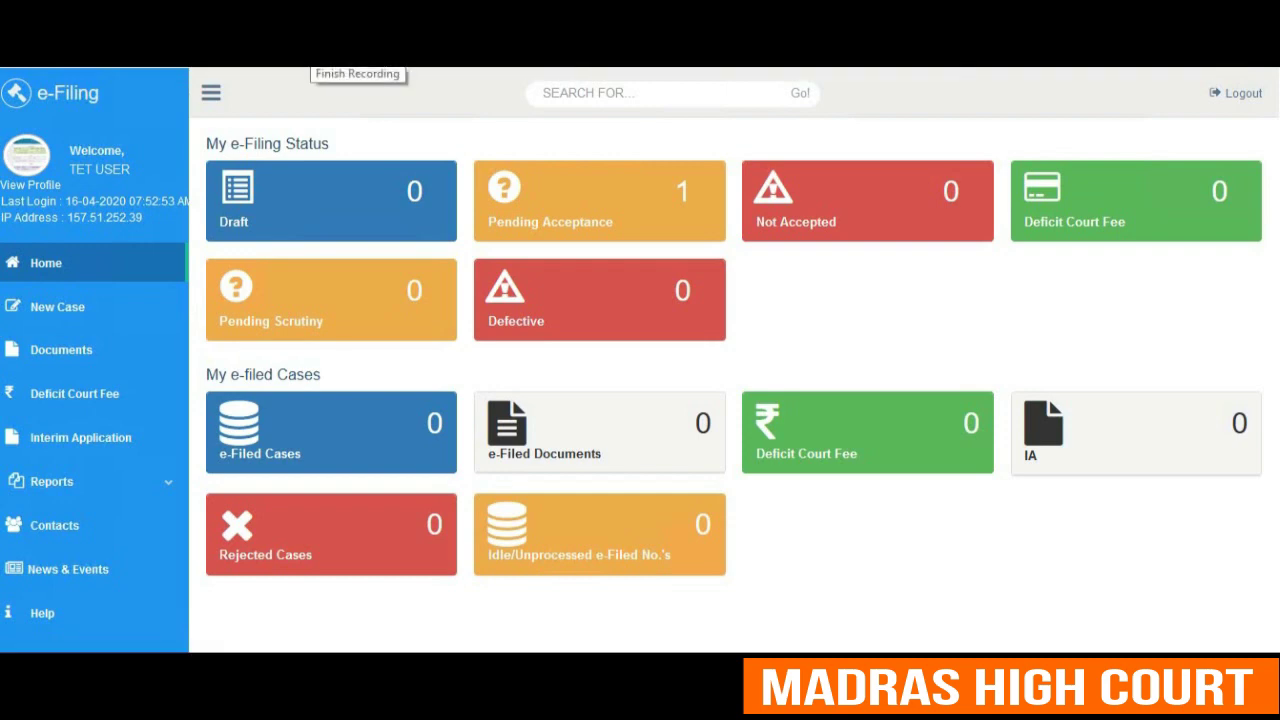
pyautogui.click(1240, 93)
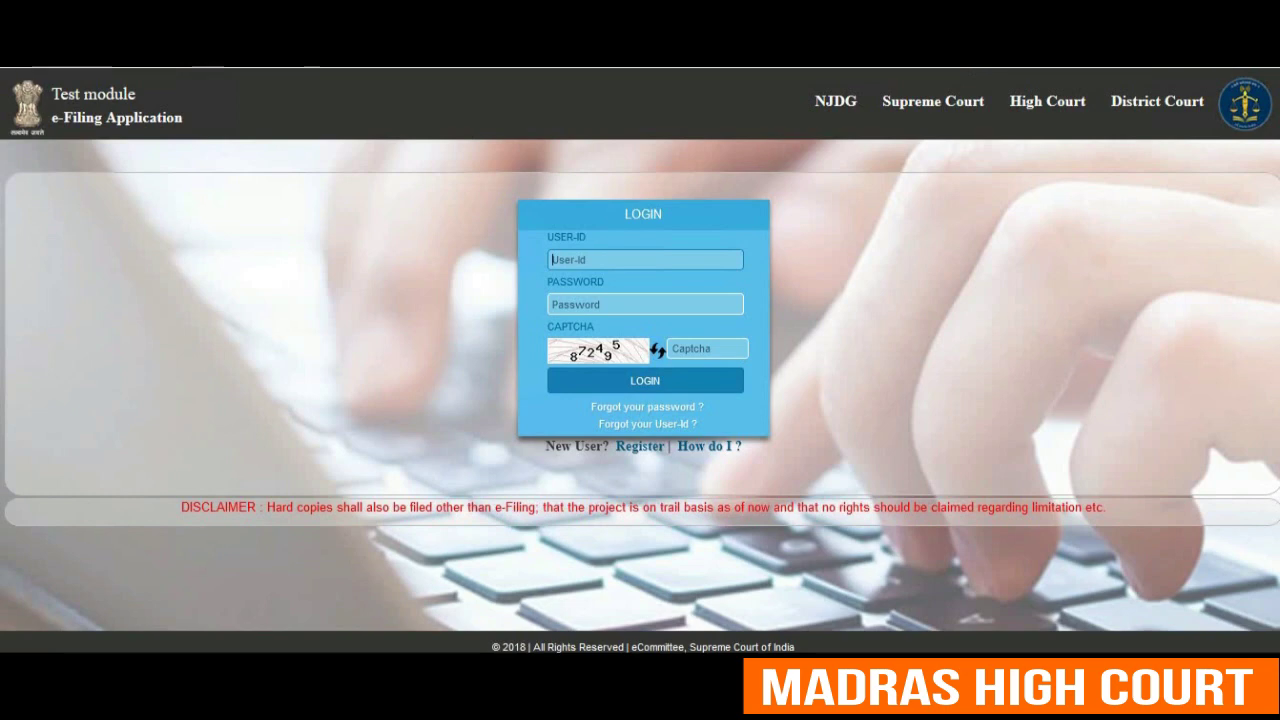